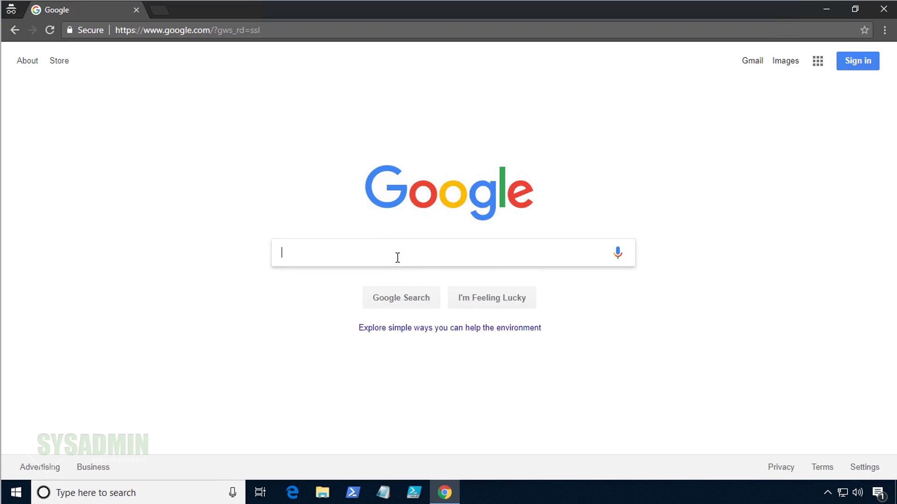
Search Google for "Download Microsoft LAPS" and open Microsoft's download page for Local Administrator Password Solution (LAPS).
{"action": "type", "text": "D"}
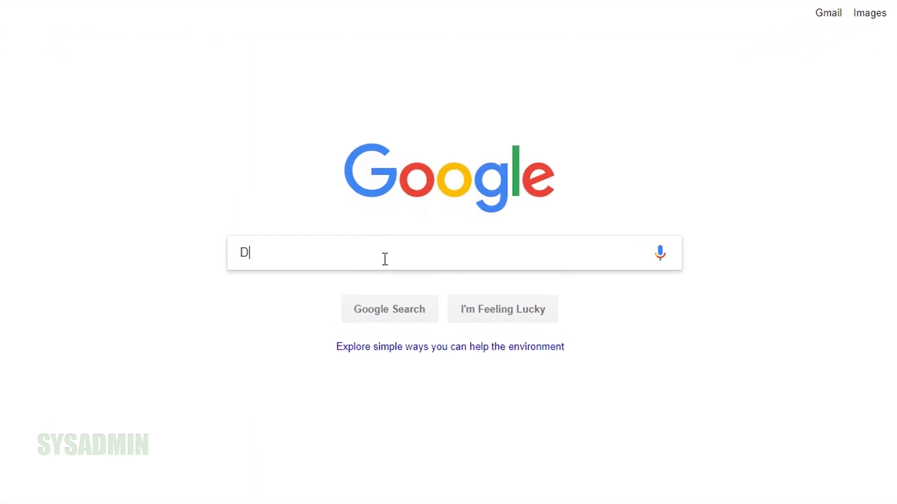
{"action": "type", "text": "ownload Microsoft LAPS"}
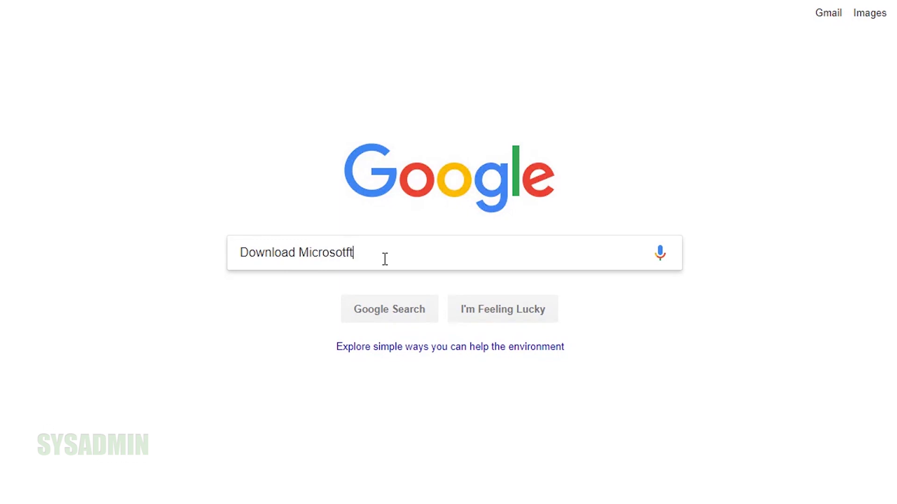
{"action": "key", "text": "Return"}
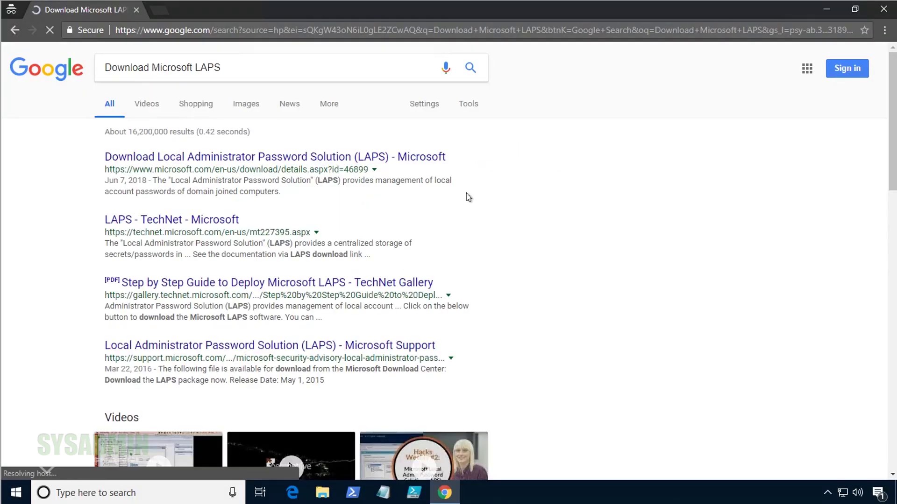
{"action": "left_click", "coordinate": [410, 161]}
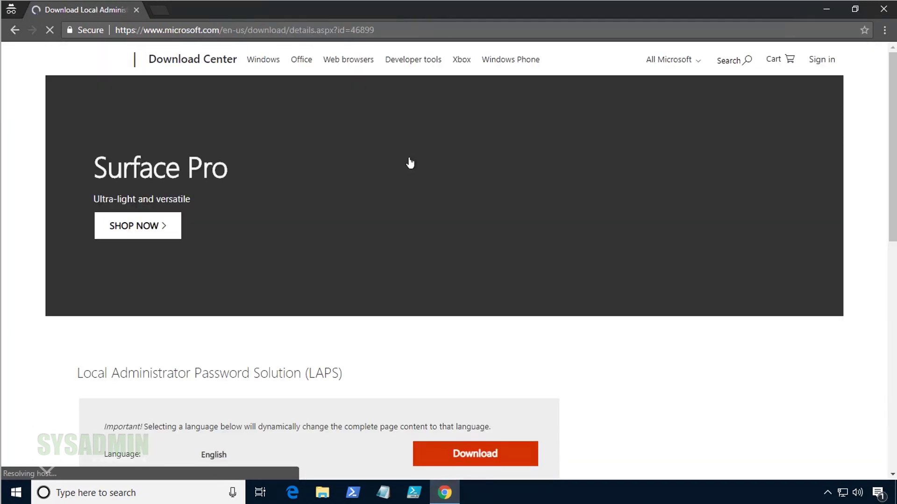
Start the LAPS download and select LAPS.x64.msi, LAPS_Datasheet.docx, LAPS_OperationsGuide.docx and LAPS_TechnicalSpecification.docx.
{"action": "scroll", "coordinate": [631, 134], "scroll_direction": "down", "scroll_amount": 5}
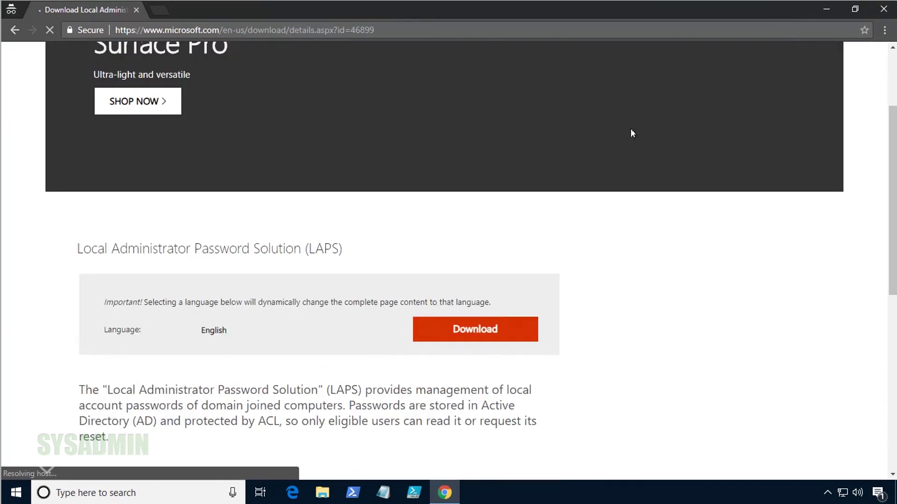
{"action": "left_click", "coordinate": [534, 207]}
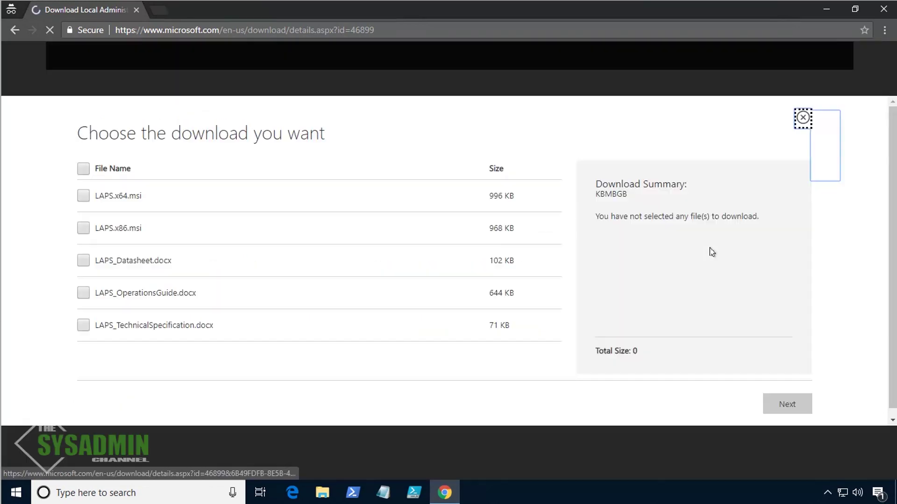
{"action": "left_click", "coordinate": [85, 196]}
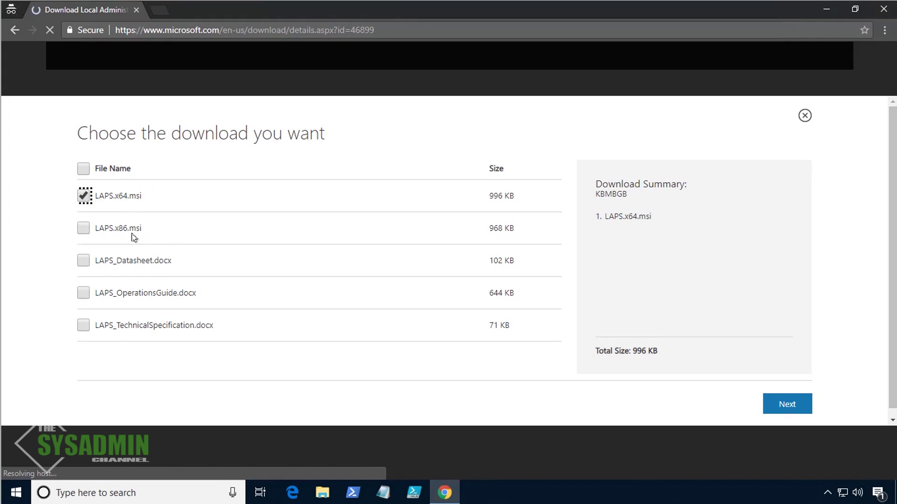
{"action": "left_click", "coordinate": [83, 262]}
{"action": "left_click", "coordinate": [83, 293]}
{"action": "left_click", "coordinate": [83, 325]}
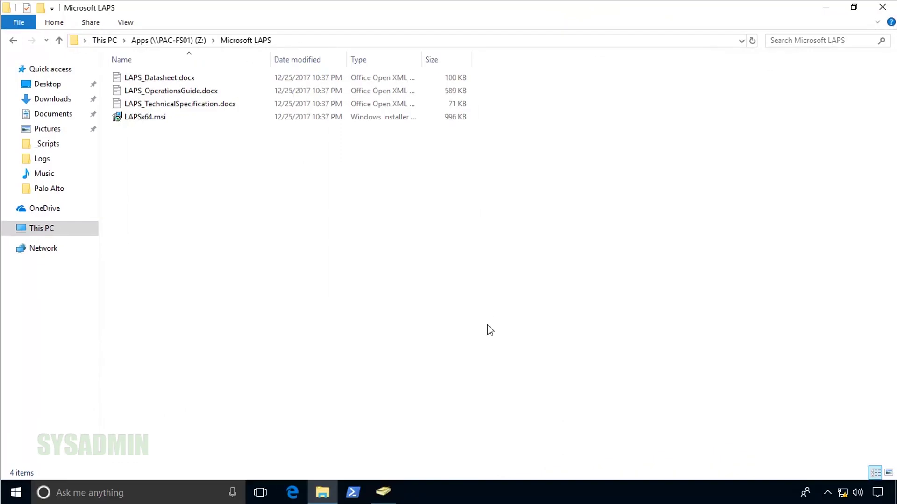
Run LAPSx64.msi from the Microsoft LAPS folder, turning off the option to always ask before opening this file.
{"action": "left_click", "coordinate": [475, 312]}
{"action": "double_click", "coordinate": [154, 119]}
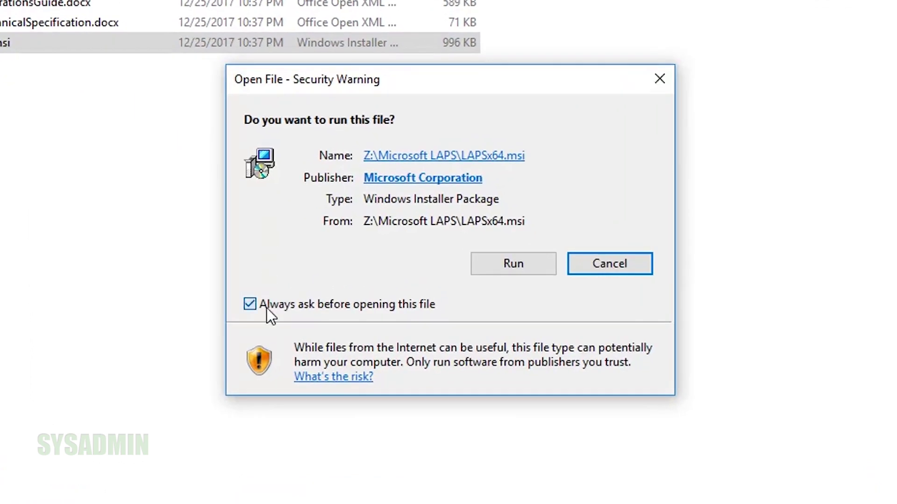
{"action": "left_click", "coordinate": [265, 306]}
{"action": "left_click", "coordinate": [516, 262]}
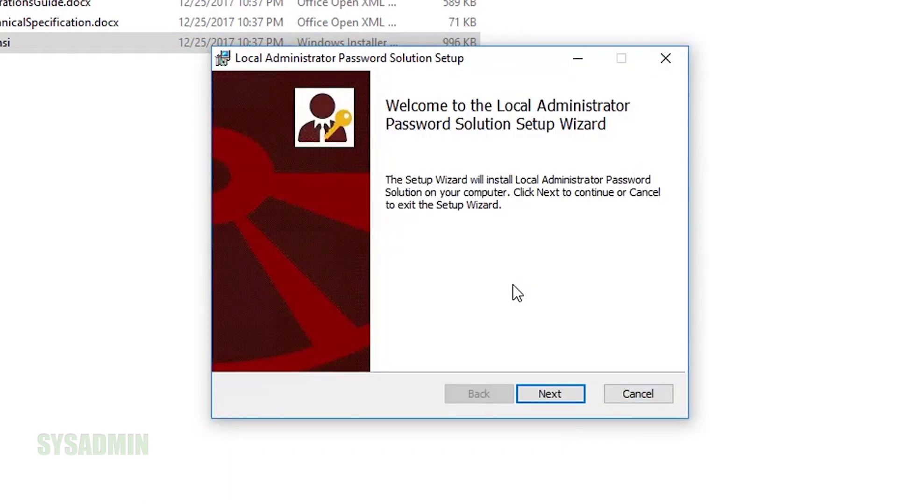
Accept the license terms in the setup wizard and set the entire Management Tools feature to install on the local hard drive.
{"action": "left_click", "coordinate": [559, 392]}
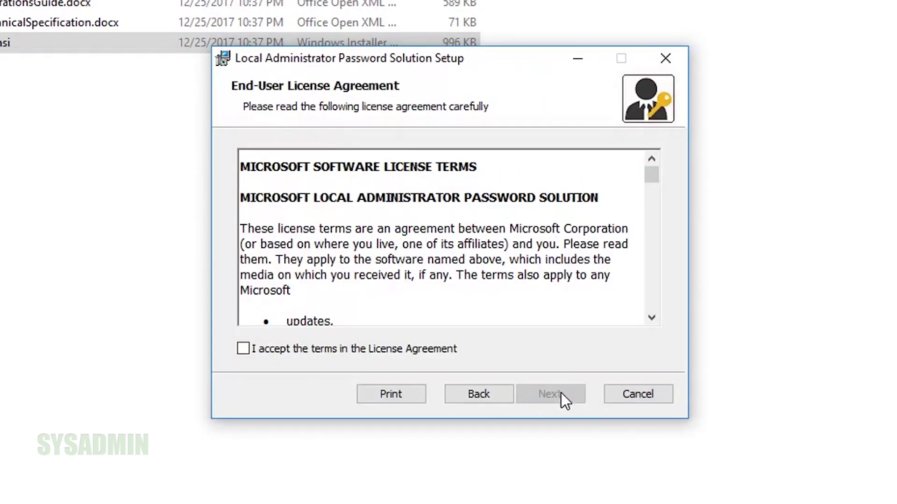
{"action": "left_click", "coordinate": [262, 351]}
{"action": "left_click", "coordinate": [557, 398]}
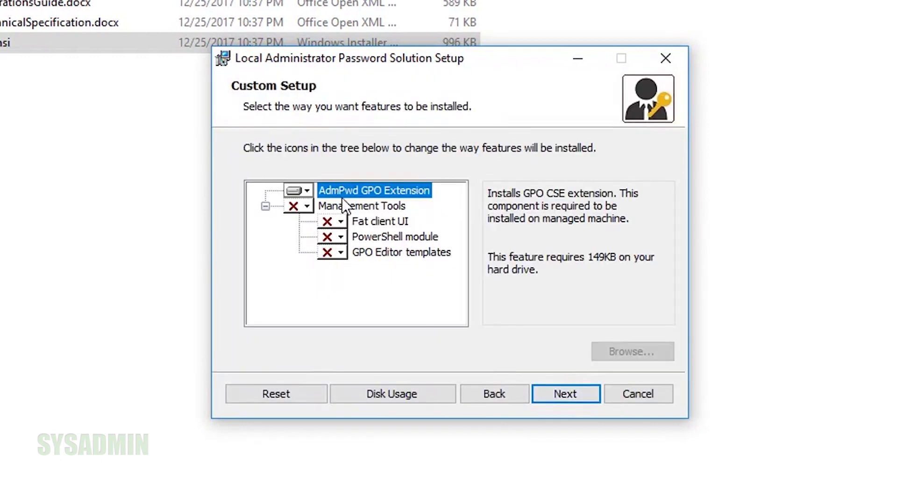
{"action": "left_click", "coordinate": [307, 207]}
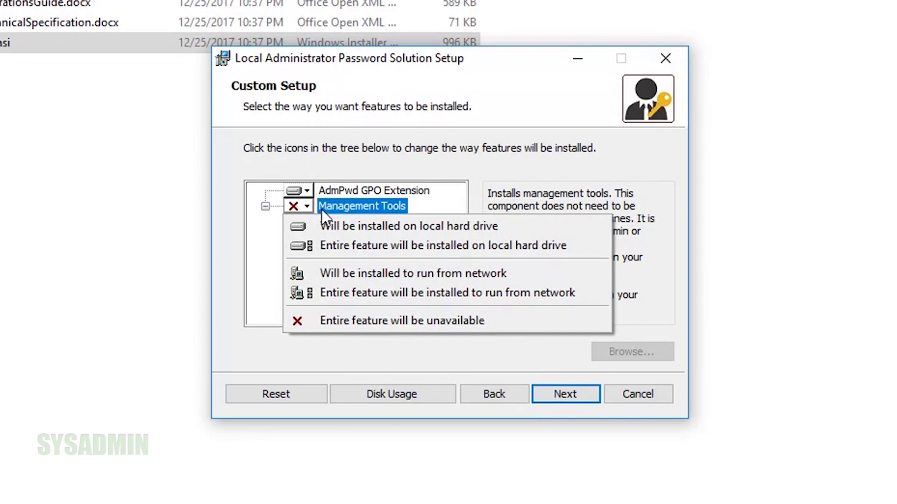
{"action": "left_click", "coordinate": [448, 246]}
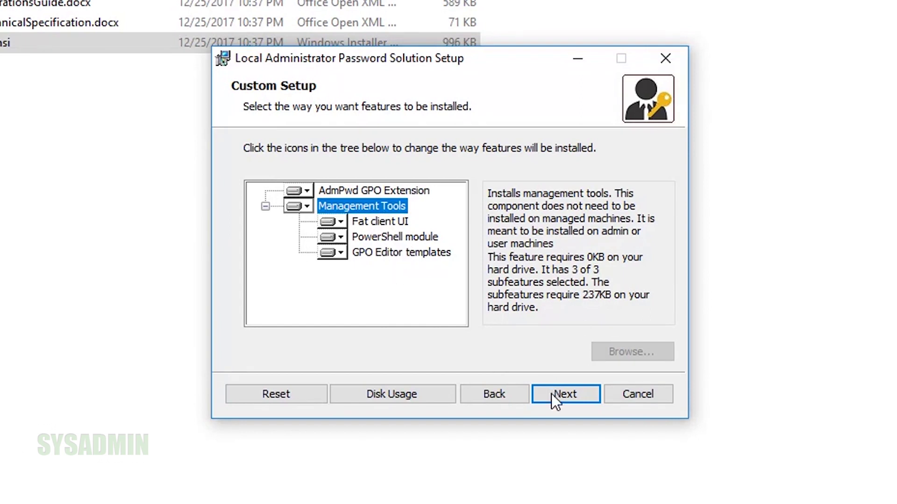
Install Local Administrator Password Solution with the elevation request approved, and finish the setup wizard.
{"action": "left_click", "coordinate": [564, 397]}
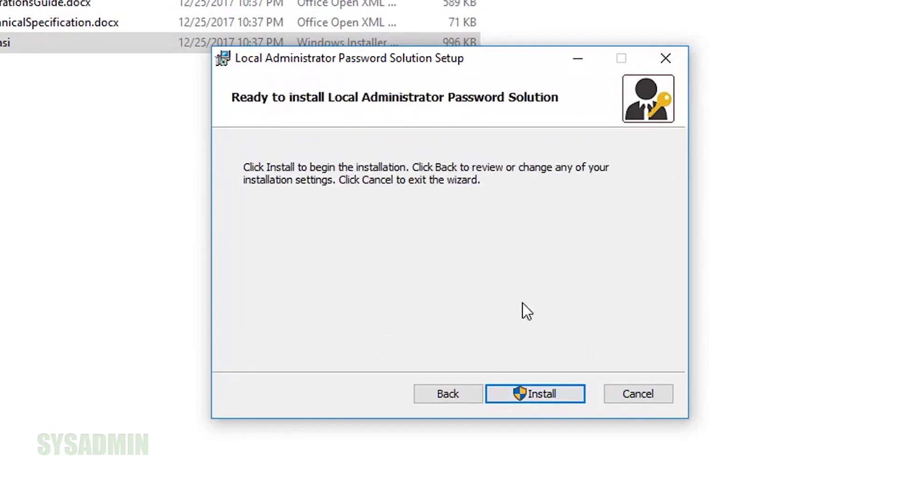
{"action": "left_click", "coordinate": [559, 392]}
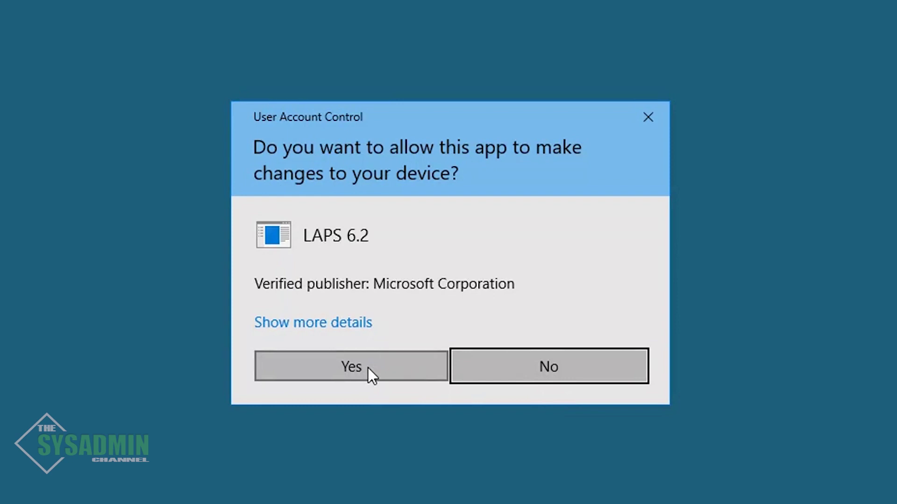
{"action": "left_click", "coordinate": [368, 367]}
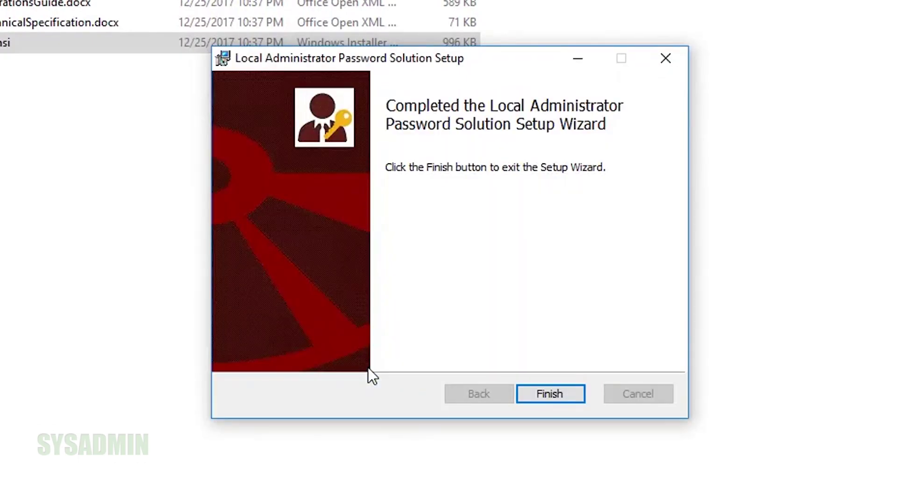
{"action": "left_click", "coordinate": [554, 391]}
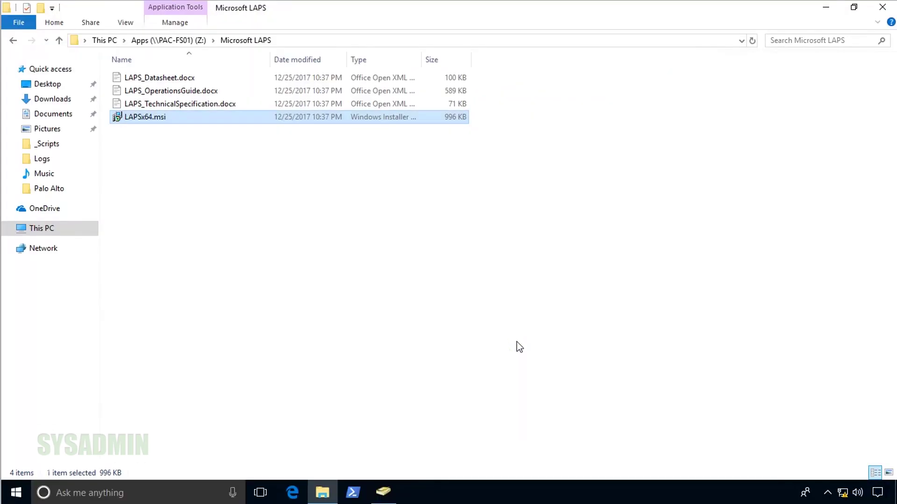
{"action": "left_click", "coordinate": [523, 367]}
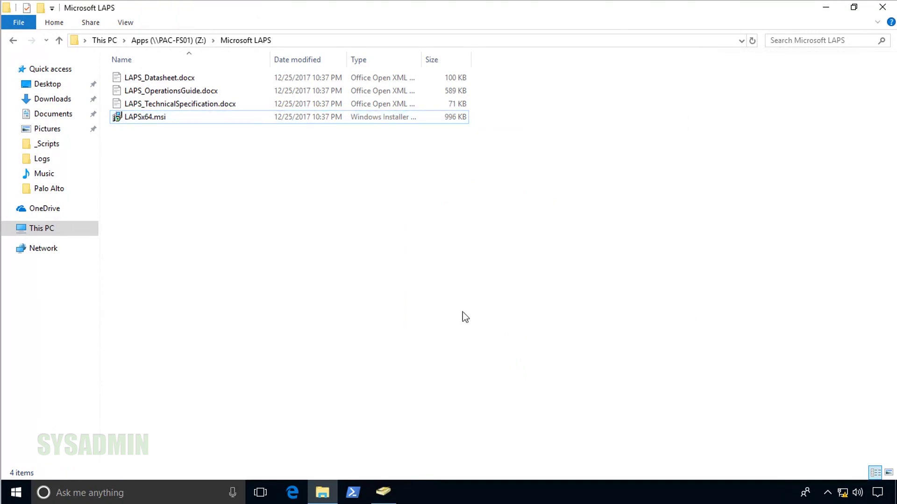
Launch Windows PowerShell as administrator and change to the root of the C: drive with cd\.
{"action": "right_click", "coordinate": [352, 495]}
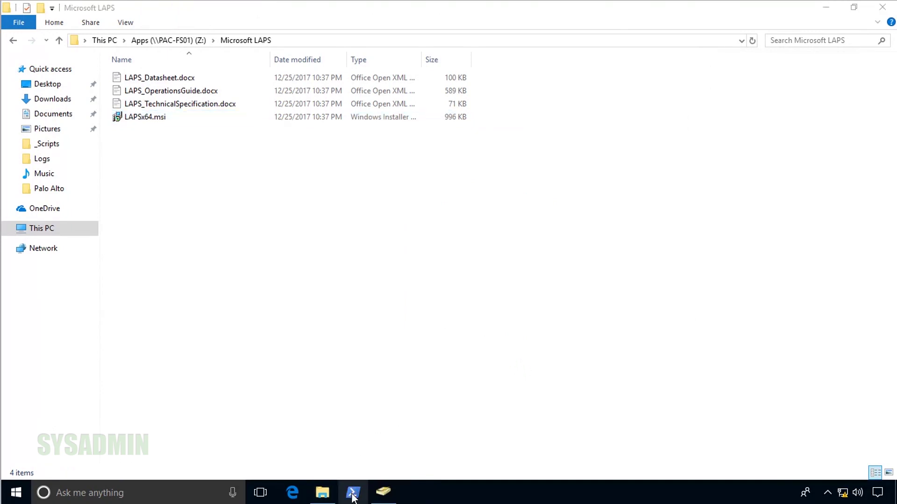
{"action": "left_click", "coordinate": [349, 375]}
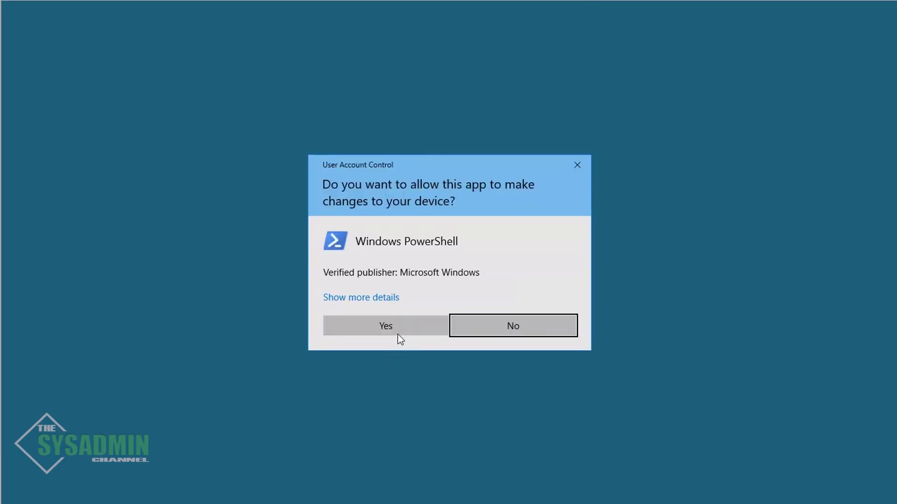
{"action": "left_click", "coordinate": [399, 330]}
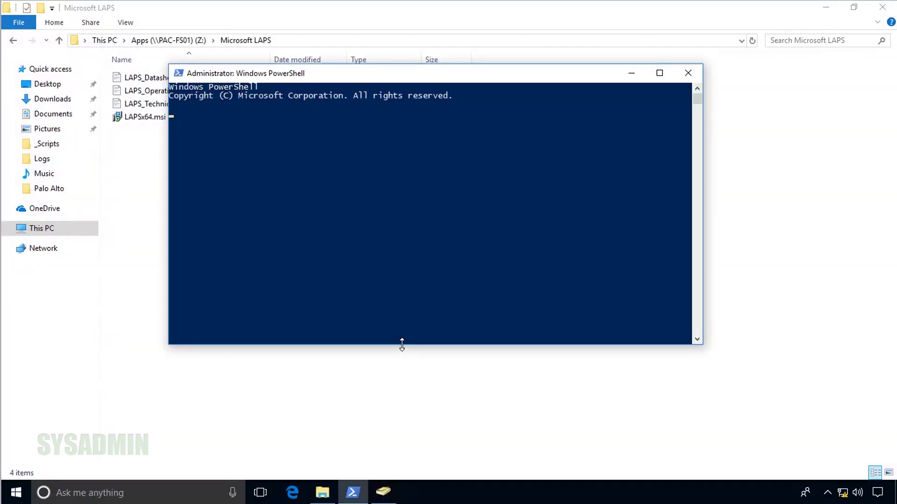
{"action": "left_click_drag", "start_coordinate": [500, 81], "coordinate": [506, 112]}
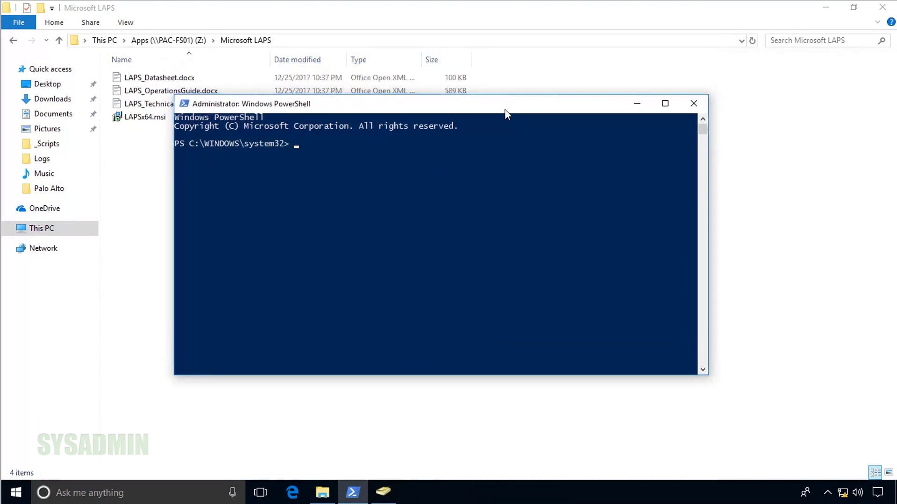
{"action": "type", "text": "cd\\"}
{"action": "key", "text": "Return"}
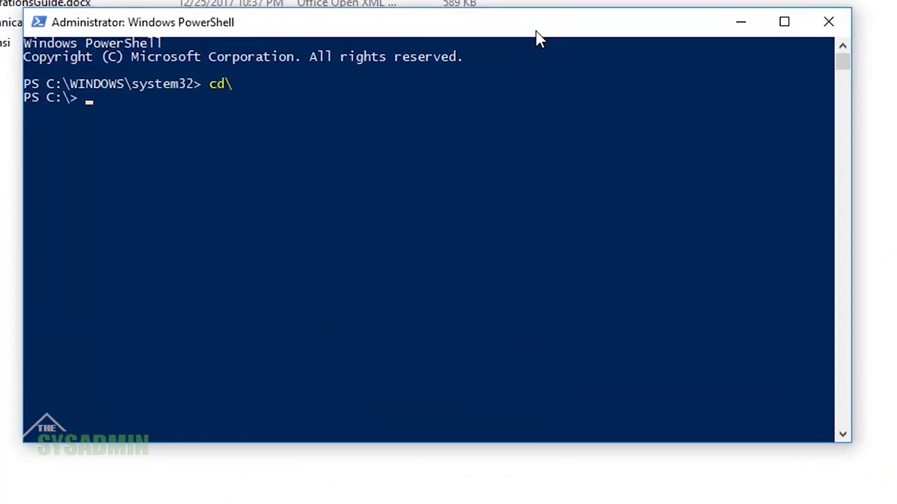
Load the LAPS PowerShell module by running Import-Module AdmPwd.PS.
{"action": "type", "text": "import-modu"}
{"action": "key", "text": "Tab"}
{"action": "type", "text": "admp"}
{"action": "key", "text": "Tab"}
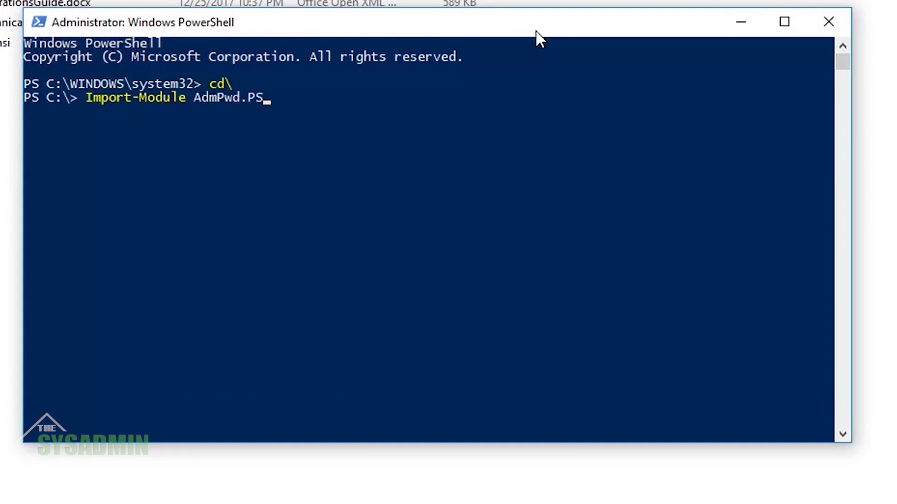
{"action": "key", "text": "Return"}
Extend the Active Directory schema for LAPS by running Update-AdmPwdADSchema.
{"action": "type", "text": "update"}
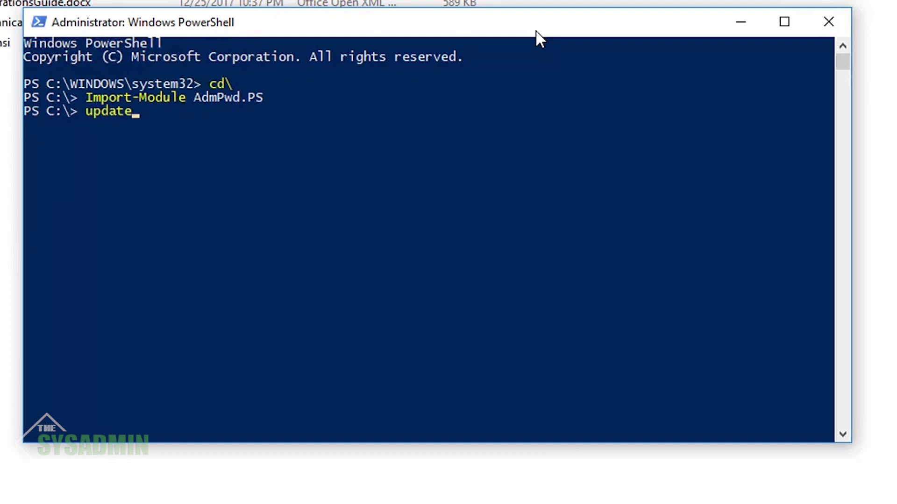
{"action": "type", "text": "-admp"}
{"action": "key", "text": "Tab"}
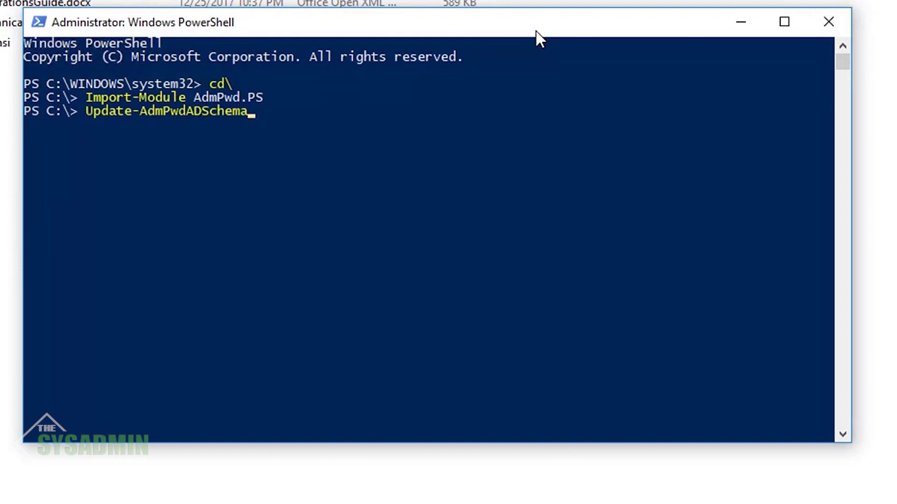
{"action": "key", "text": "Return"}
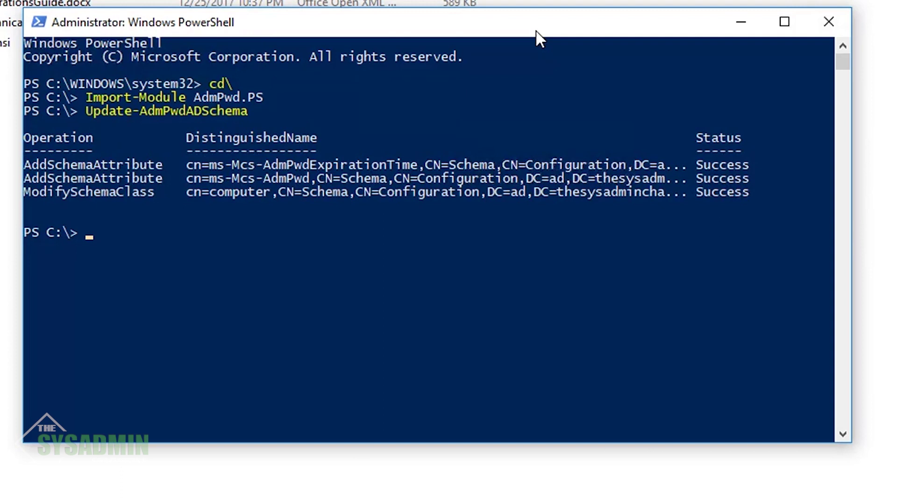
{"action": "double_click", "coordinate": [728, 169]}
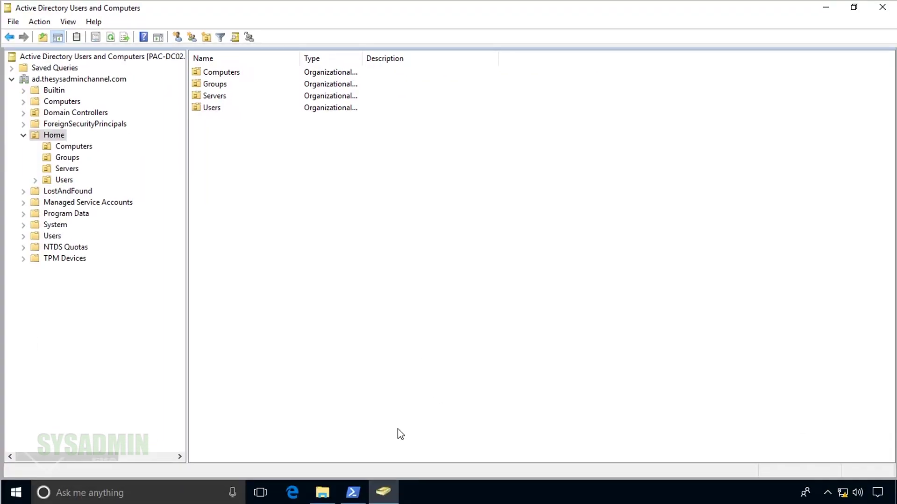
In Active Directory Users and Computers, create a global security group named "LAPS - Server Administrators" in the Home > Groups organizational unit.
{"action": "left_click", "coordinate": [67, 158]}
{"action": "right_click", "coordinate": [302, 189]}
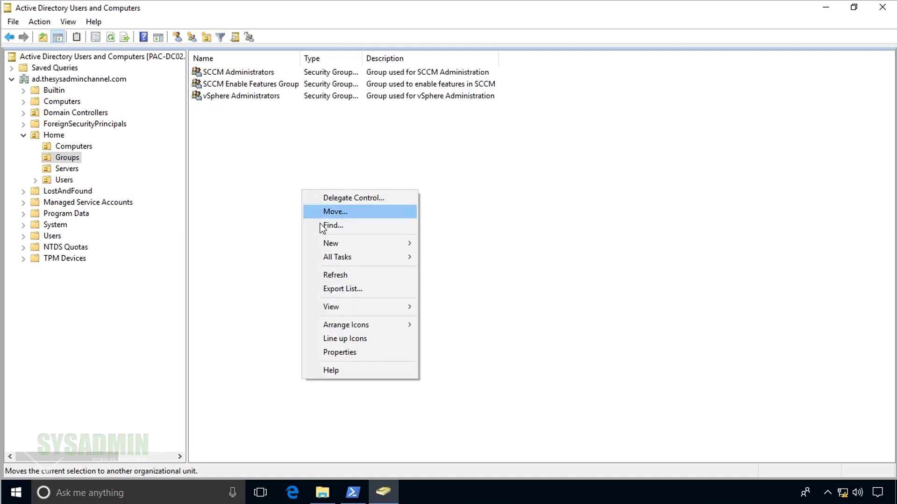
{"action": "mouse_move", "coordinate": [355, 242]}
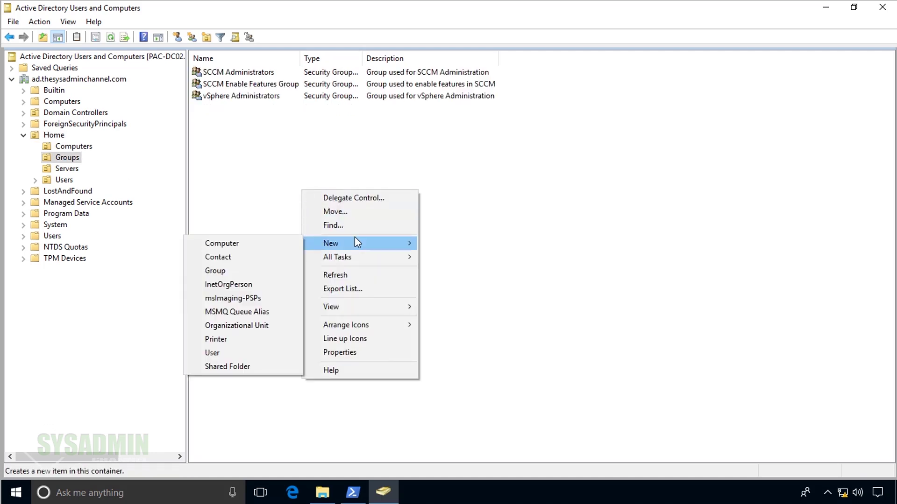
{"action": "left_click", "coordinate": [227, 270]}
{"action": "type", "text": "L"}
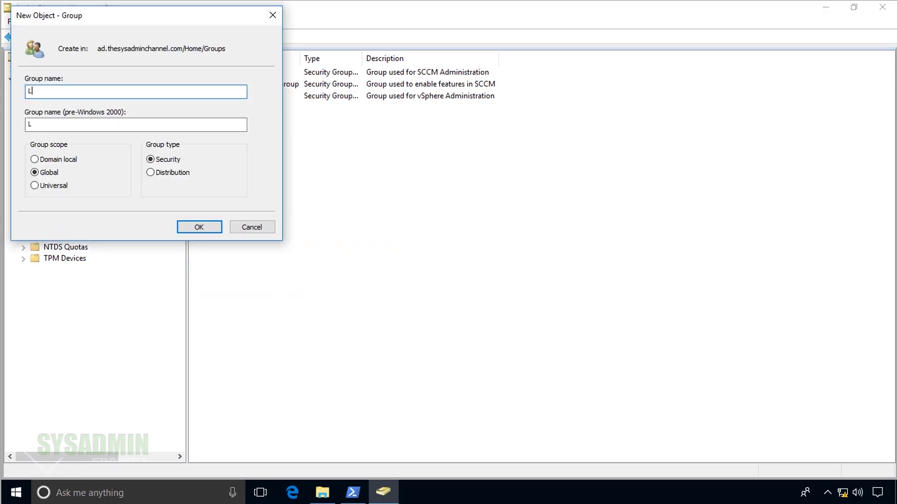
{"action": "type", "text": "APS - Server Administrators"}
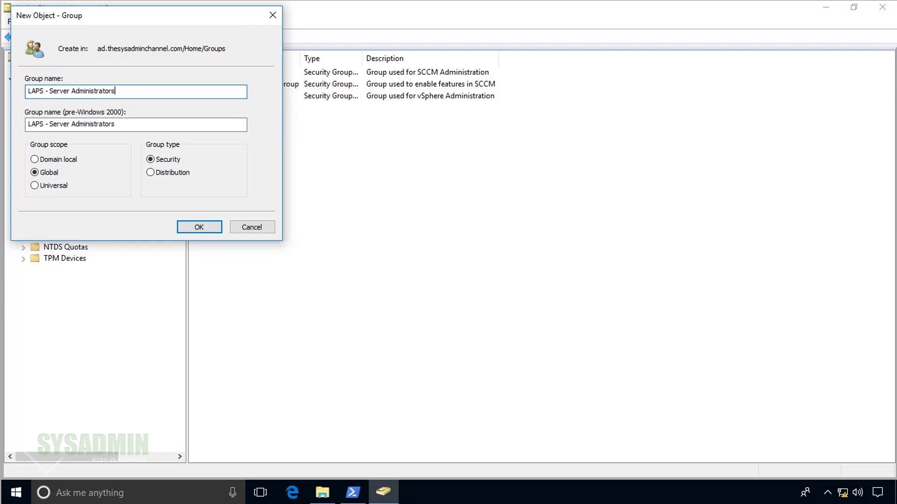
{"action": "left_click", "coordinate": [204, 228]}
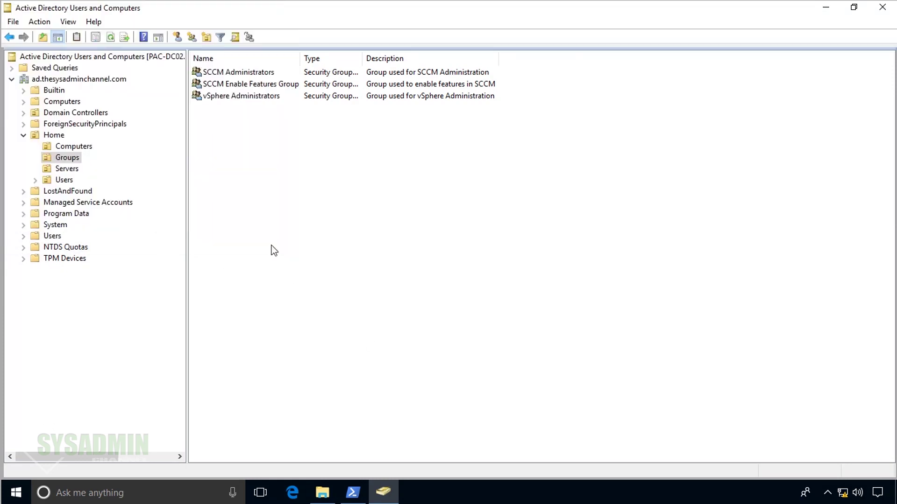
Create a global security group named "LAPS - Computer Administrators" in the Home > Groups organizational unit.
{"action": "left_click", "coordinate": [289, 193]}
{"action": "right_click", "coordinate": [284, 181]}
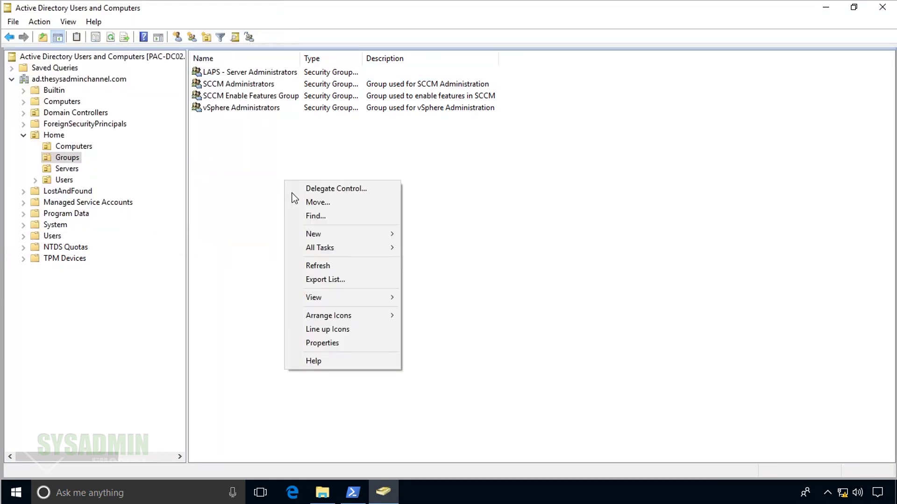
{"action": "mouse_move", "coordinate": [333, 238]}
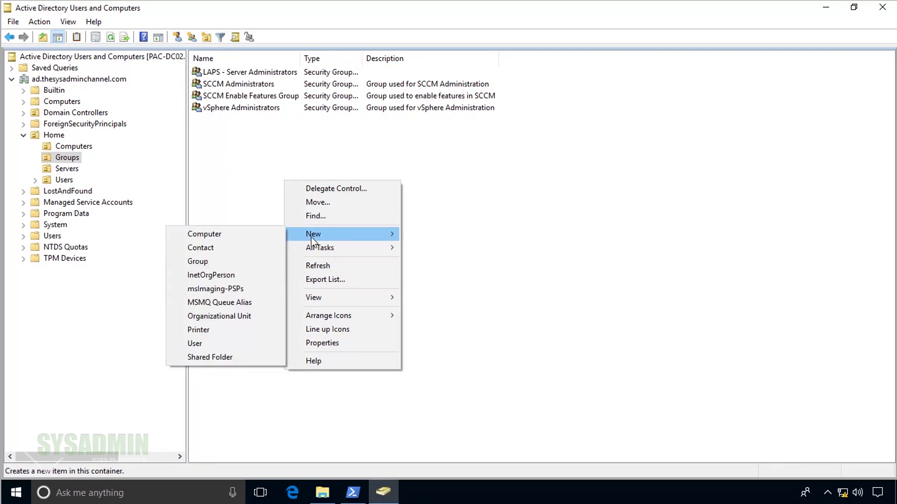
{"action": "left_click", "coordinate": [209, 261]}
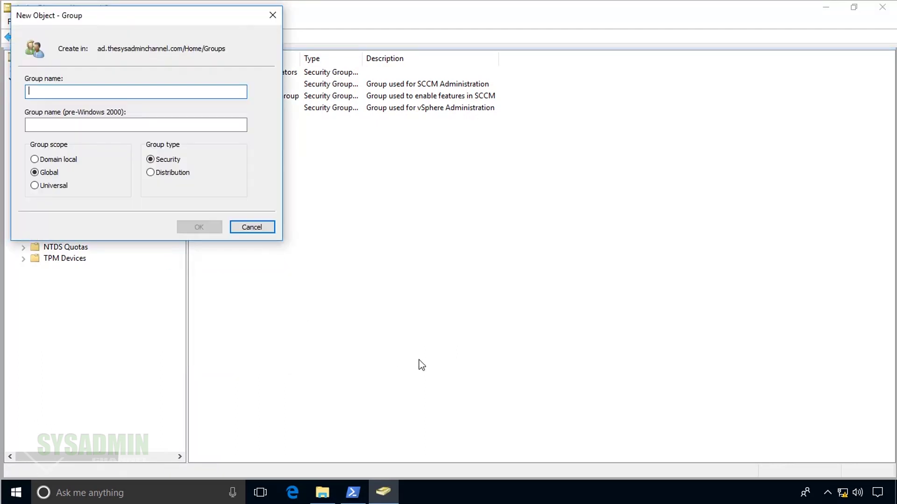
{"action": "type", "text": "LAPS - C"}
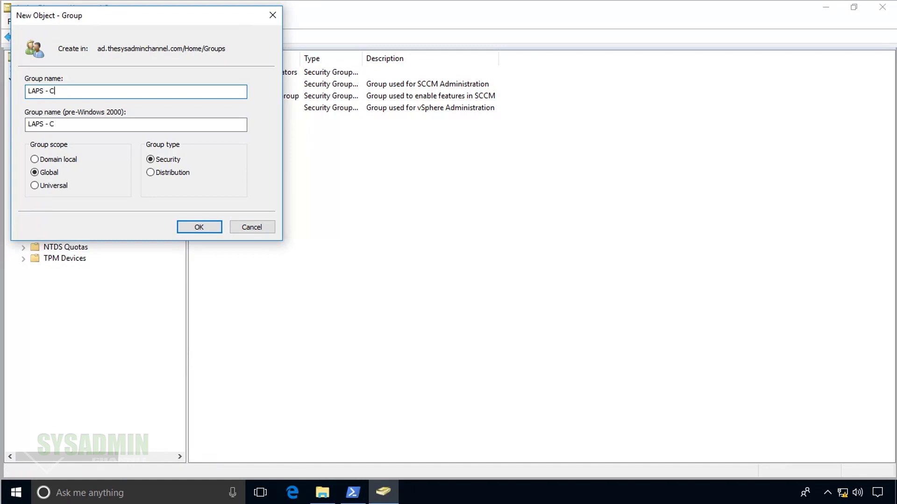
{"action": "type", "text": "omputer Adminis"}
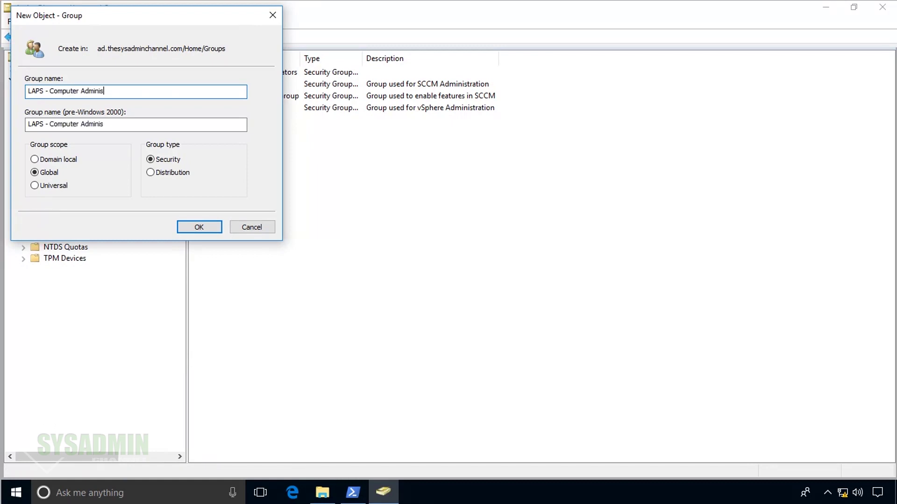
{"action": "type", "text": "trators"}
{"action": "left_click", "coordinate": [210, 230]}
{"action": "left_click", "coordinate": [418, 300]}
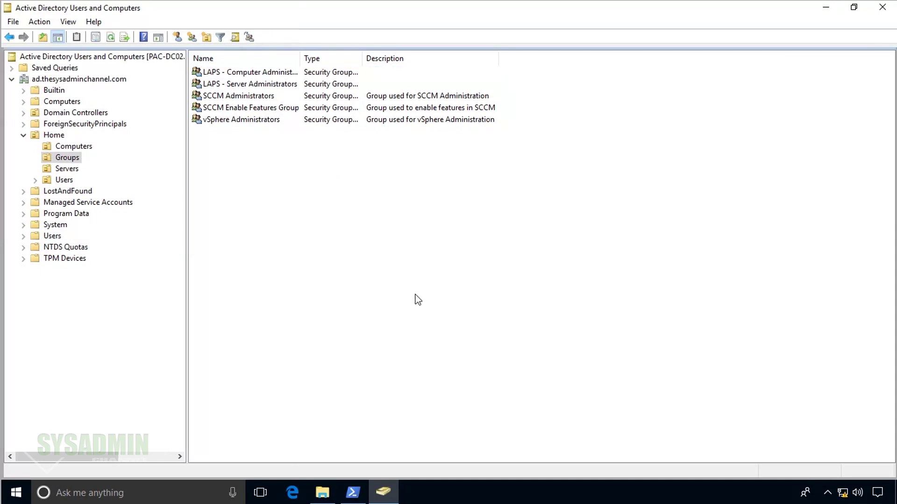
Widen the Type and Name columns of the group list to fit their contents and sort the list by name.
{"action": "double_click", "coordinate": [364, 56]}
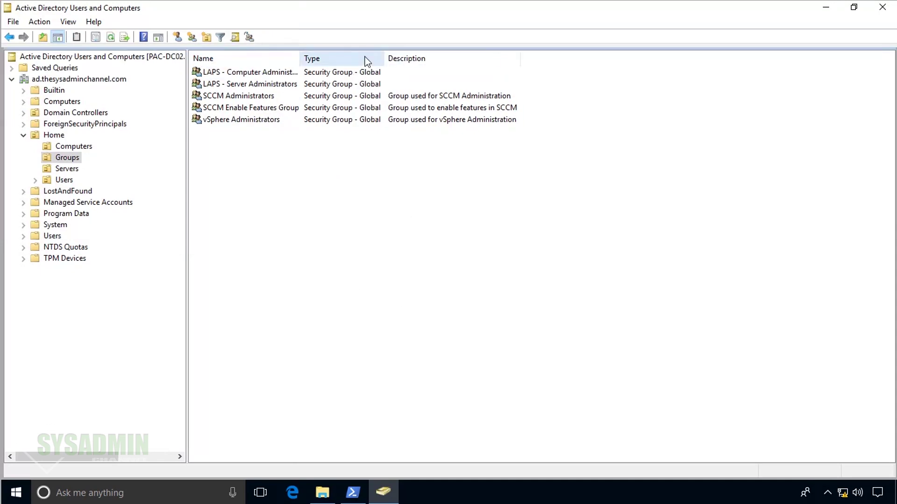
{"action": "double_click", "coordinate": [300, 57]}
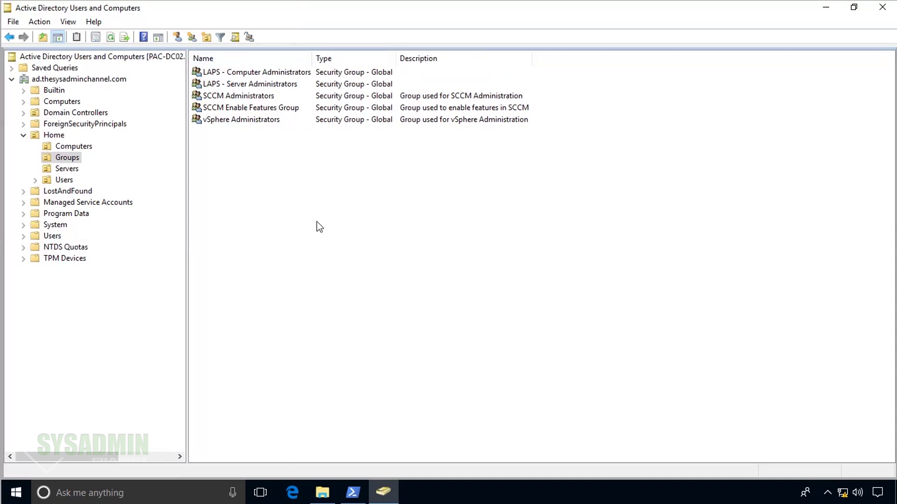
{"action": "left_click", "coordinate": [290, 61]}
{"action": "left_click", "coordinate": [288, 60]}
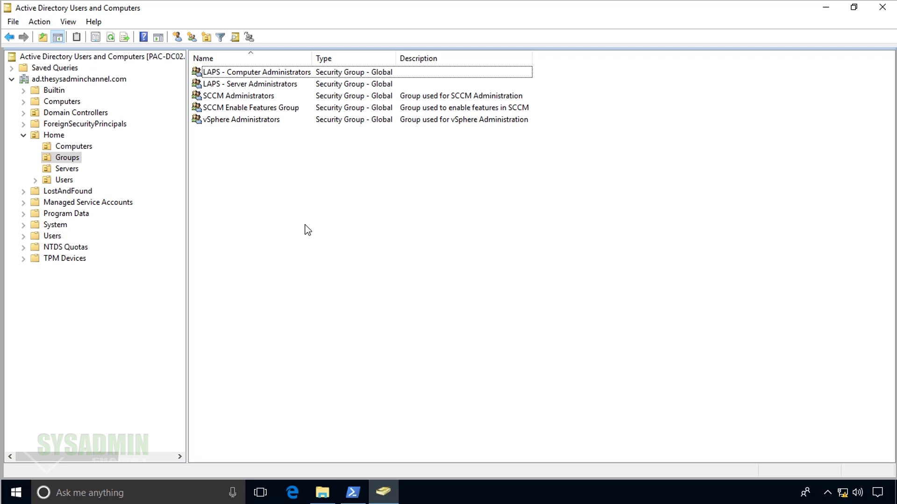
View the computer objects in the Servers and Computers organizational units under Home.
{"action": "left_click", "coordinate": [68, 169]}
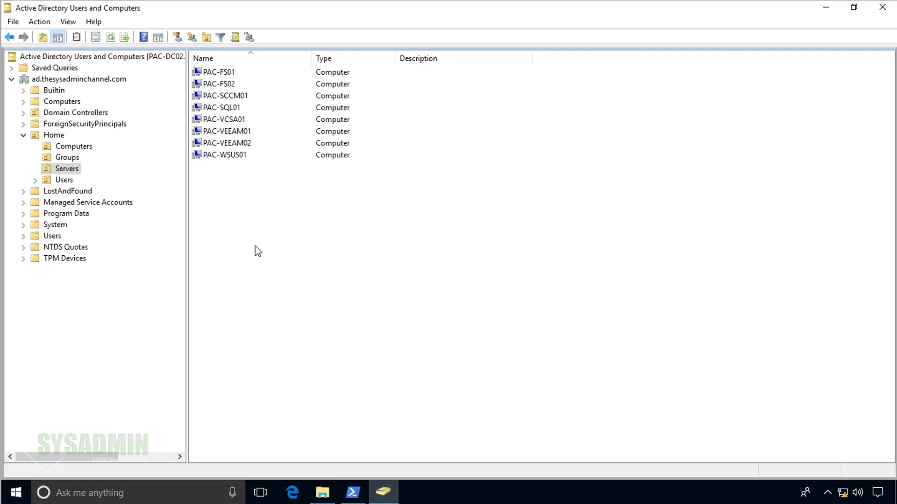
{"action": "left_click", "coordinate": [79, 147]}
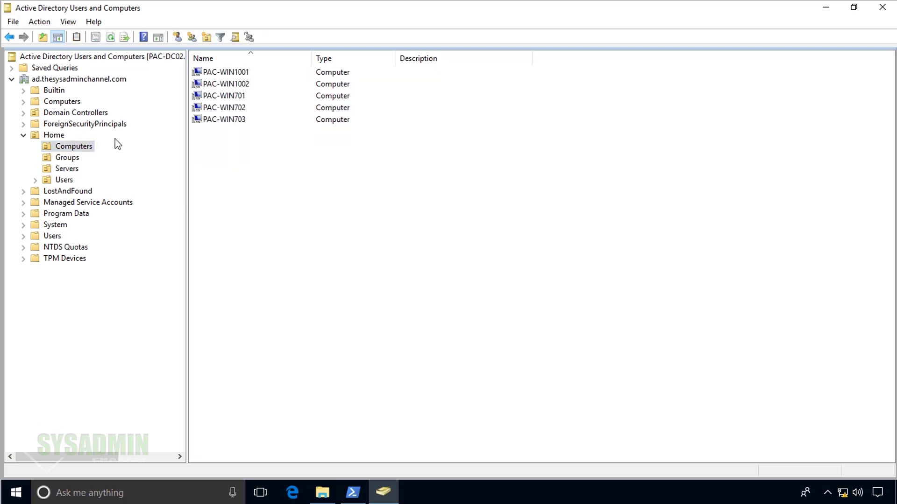
Switch to PowerShell and store in $ServerOU the DistinguishedName from Get-ADOrganizationalUnit, filtered on Name -like '*Servers*'.
{"action": "left_click", "coordinate": [352, 492]}
{"action": "left_click_drag", "start_coordinate": [414, 118], "coordinate": [441, 163]}
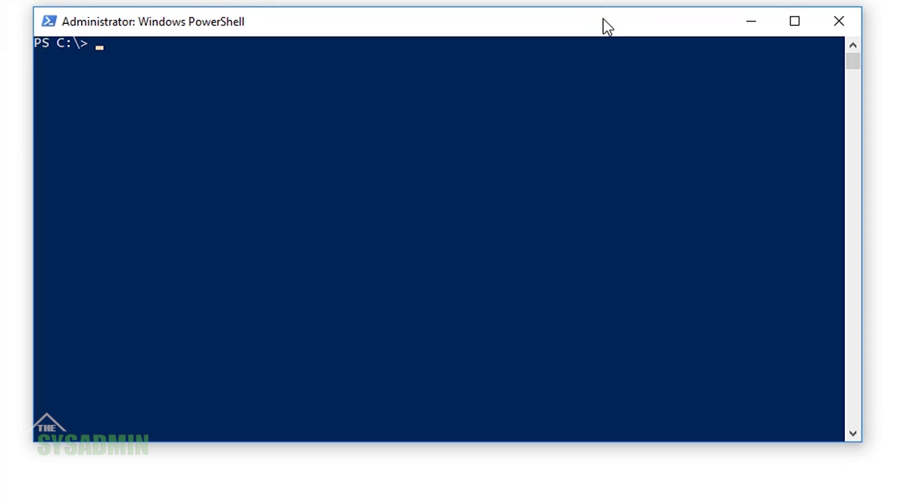
{"action": "right_click", "coordinate": [484, 154]}
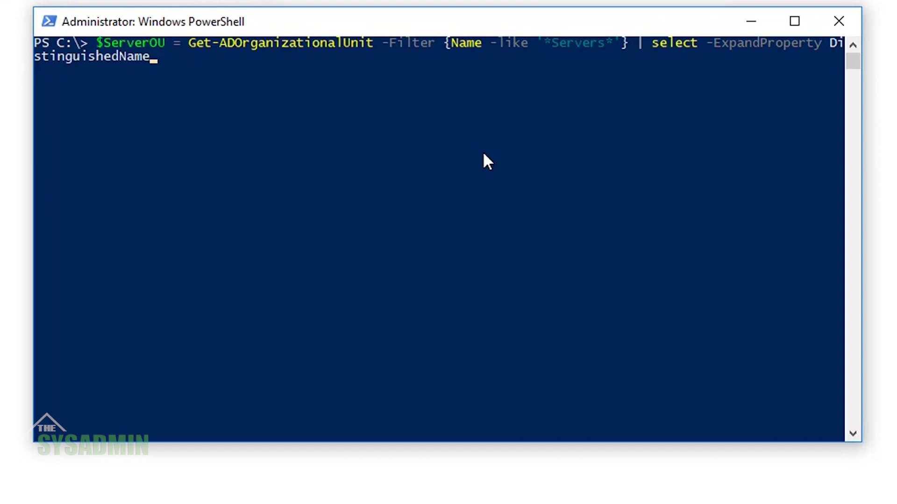
{"action": "key", "text": "Return"}
Store in $ComputerOU the DistinguishedName from Get-ADOrganizationalUnit, filtered on Name -like '*Computers*'.
{"action": "left_click", "coordinate": [469, 14]}
{"action": "right_click", "coordinate": [460, 108]}
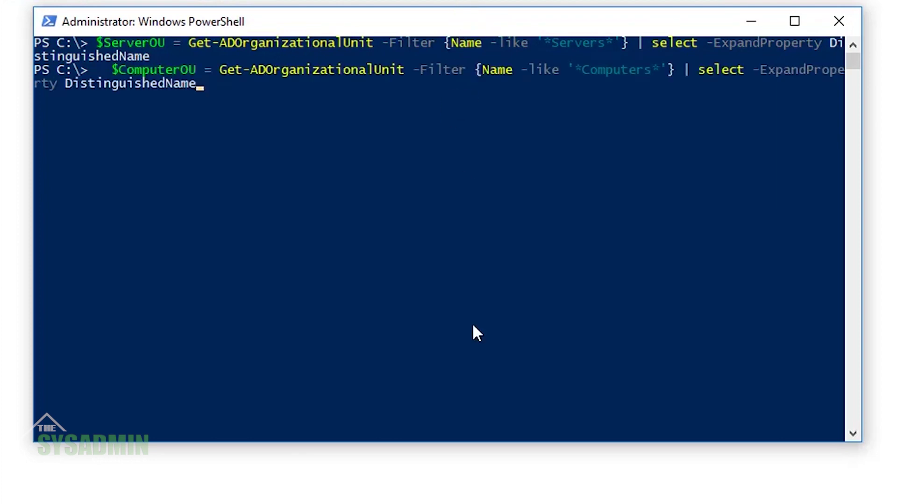
{"action": "key", "text": "Return"}
{"action": "key", "text": "Return"}
{"action": "key", "text": "Return"}
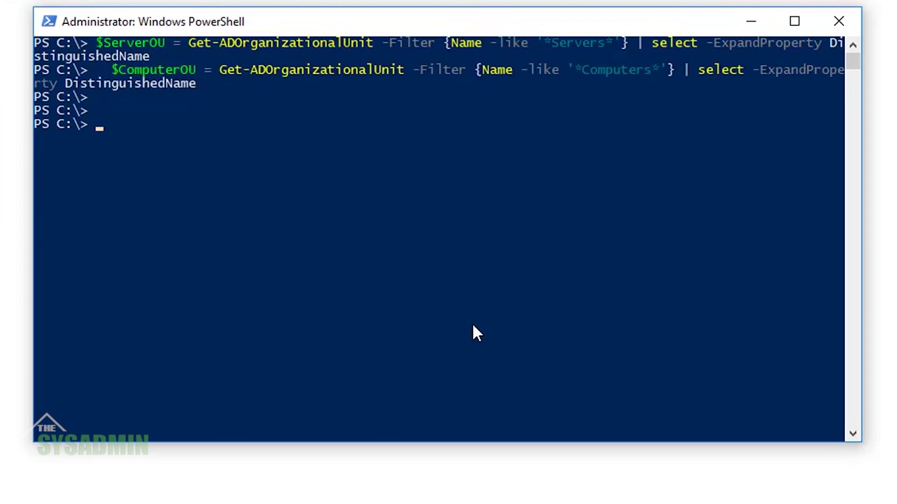
Output the $ServerOU and $ComputerOU variables to check which organizational units they hold.
{"action": "type", "text": "$sev"}
{"action": "key", "text": "BackSpace"}
{"action": "type", "text": "r"}
{"action": "key", "text": "Tab"}
{"action": "key", "text": "Return"}
{"action": "type", "text": "$co"}
{"action": "key", "text": "Tab"}
{"action": "key", "text": "Return"}
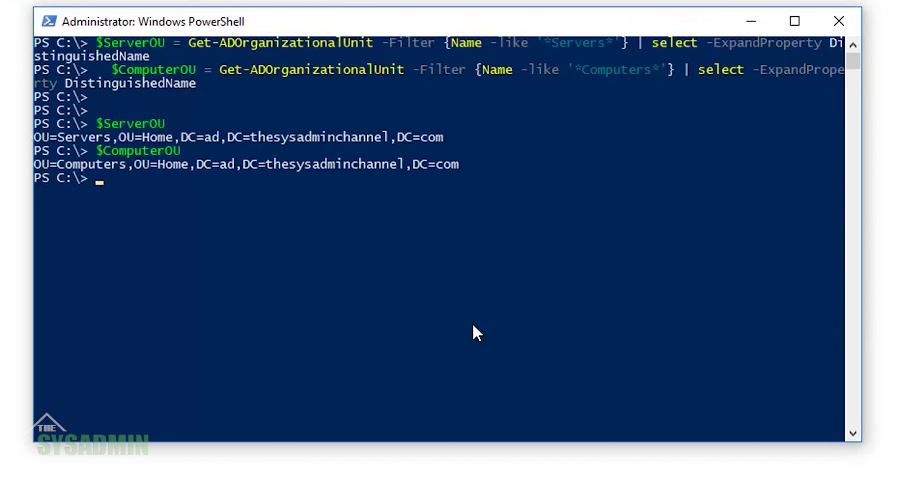
{"action": "left_click_drag", "start_coordinate": [55, 162], "coordinate": [352, 195]}
{"action": "left_click", "coordinate": [380, 165]}
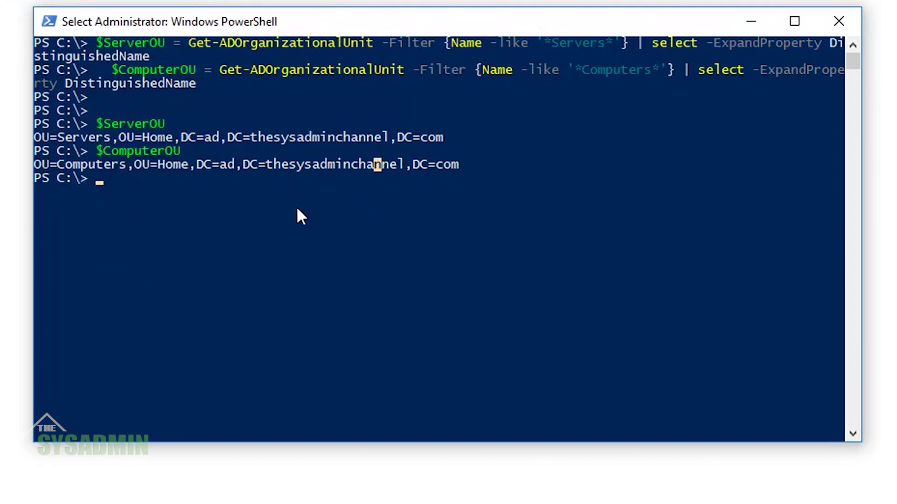
{"action": "key", "text": "Escape"}
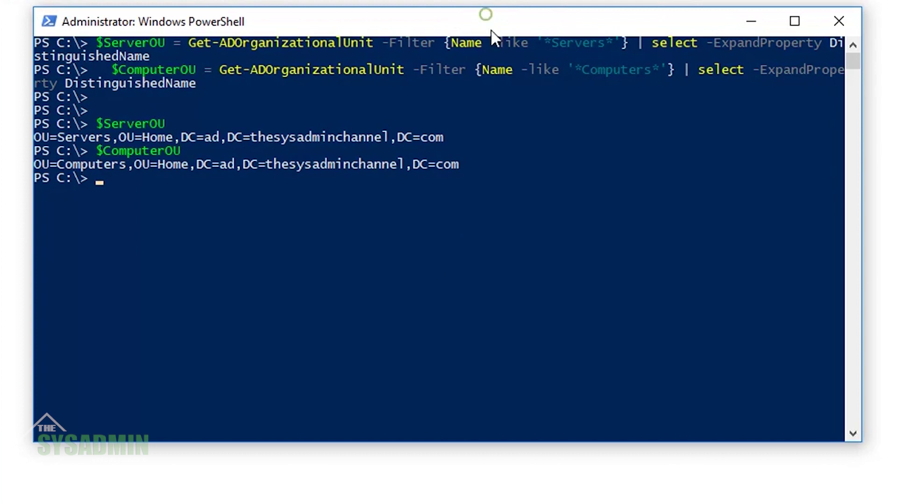
Run Set-AdmPwdComputerSelfPermission with -OrgUnit for $ServerOU and again for $ComputerOU.
{"action": "type", "text": "Set-AdmPwdComputerSelfPermission -OrgUnit $ServerOU"}
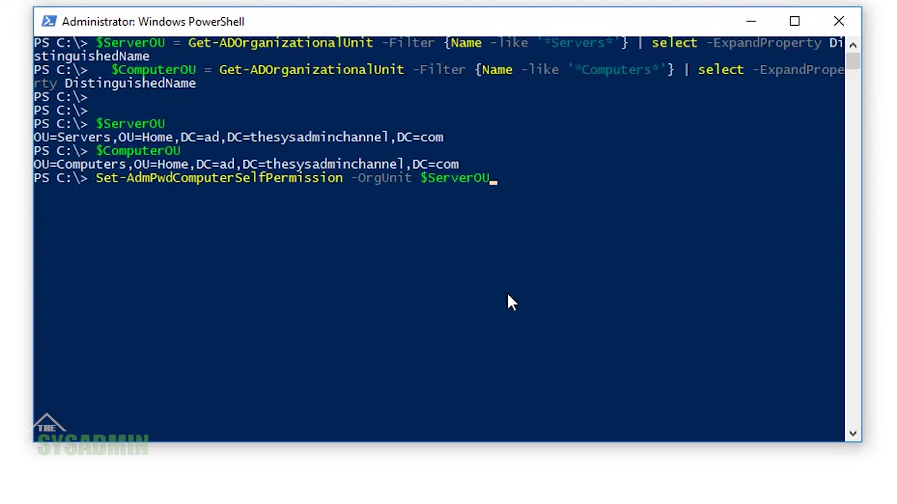
{"action": "key", "text": "Return"}
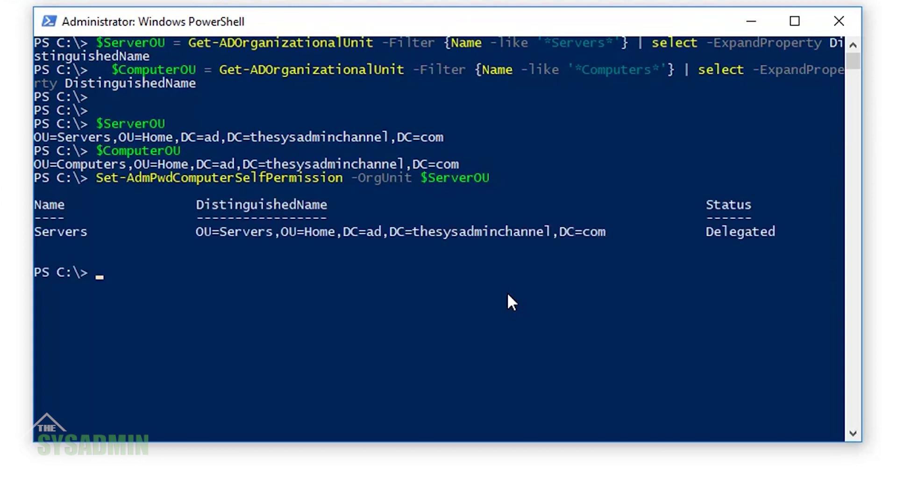
{"action": "key", "text": "Up"}
{"action": "key", "text": "ctrl+shift+Left"}
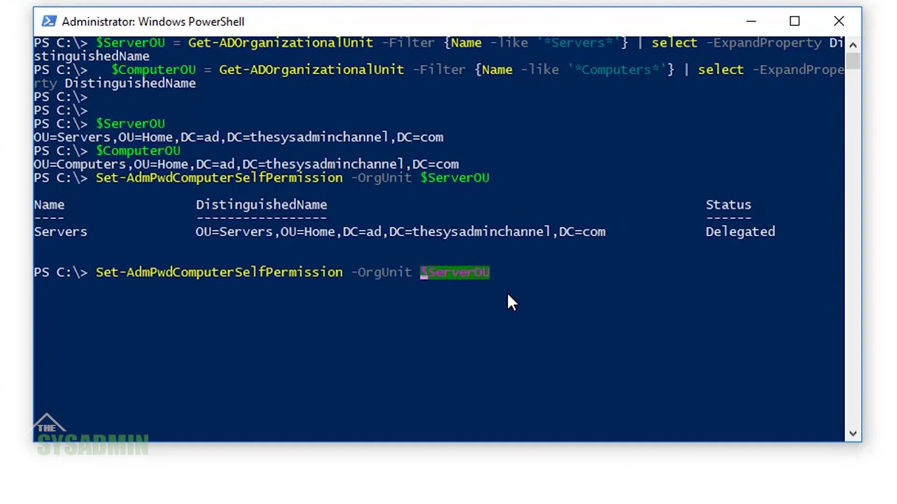
{"action": "type", "text": "$Com"}
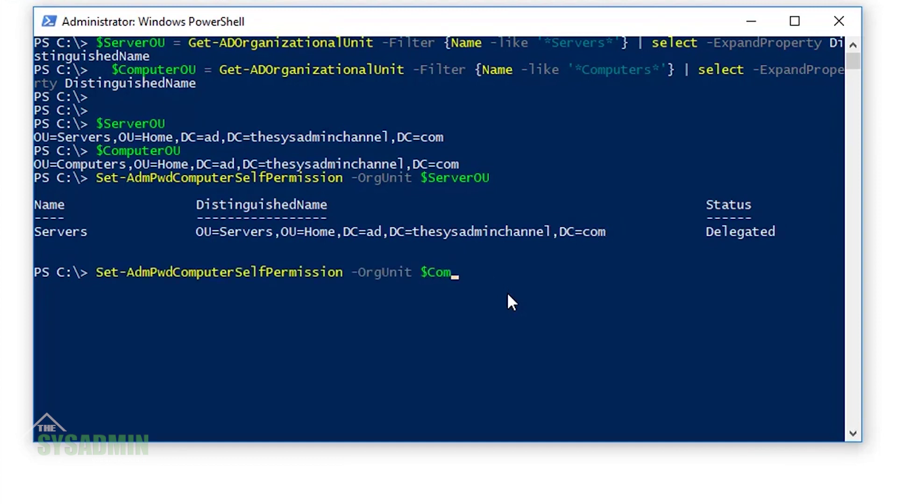
{"action": "key", "text": "Tab"}
{"action": "key", "text": "Return"}
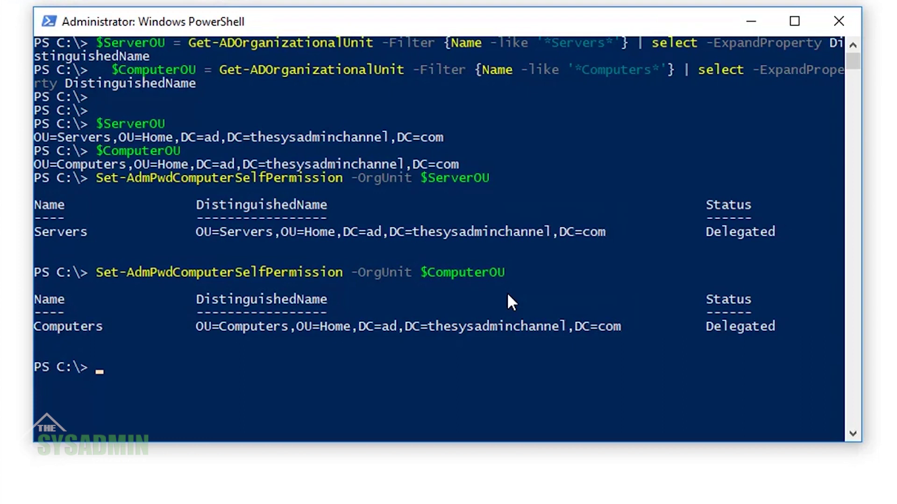
Run Set-AdmPwdReadPasswordPermission to allow 'AD\LAPS - Server Administrators' on $ServerOU and 'AD\LAPS - Computer Administrators' on $ComputerOU.
{"action": "type", "text": "Set-AdmPwdReadPasswordPermission -OrgUnit $ServerOU -AllowedPrincipals 'AD\\LAPS - Server Administrators'"}
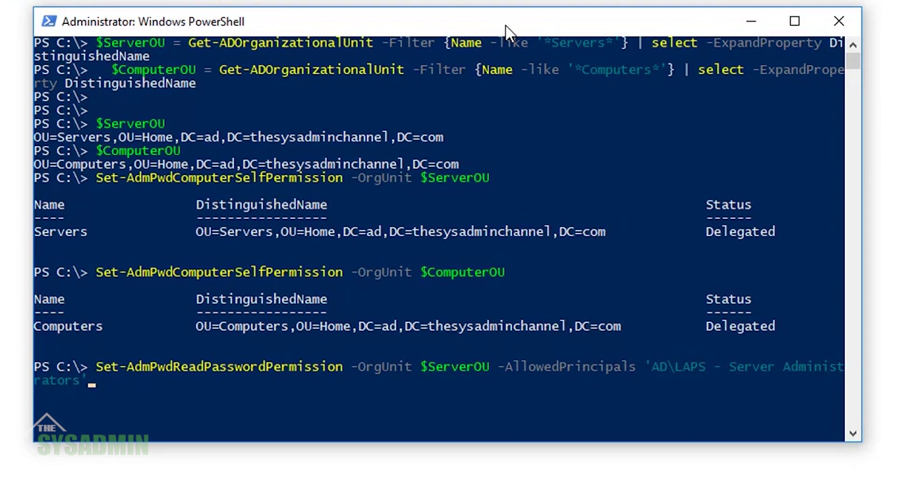
{"action": "key", "text": "Return"}
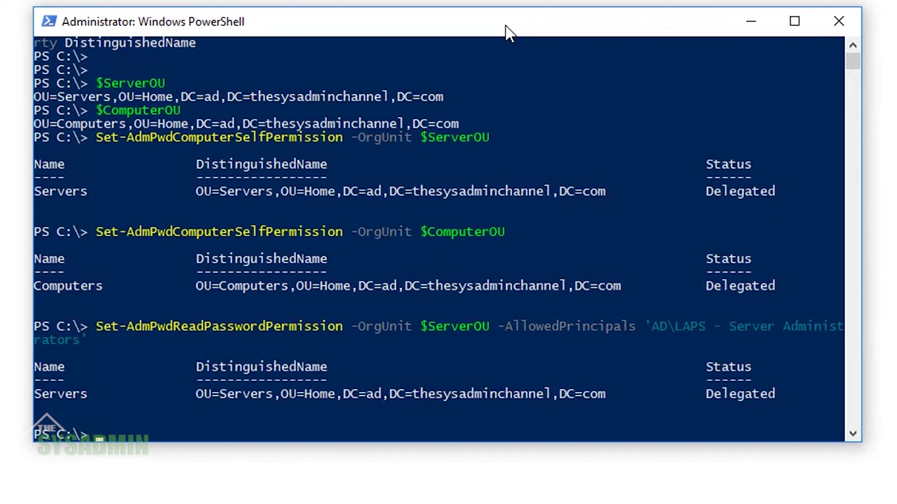
{"action": "right_click", "coordinate": [553, 66]}
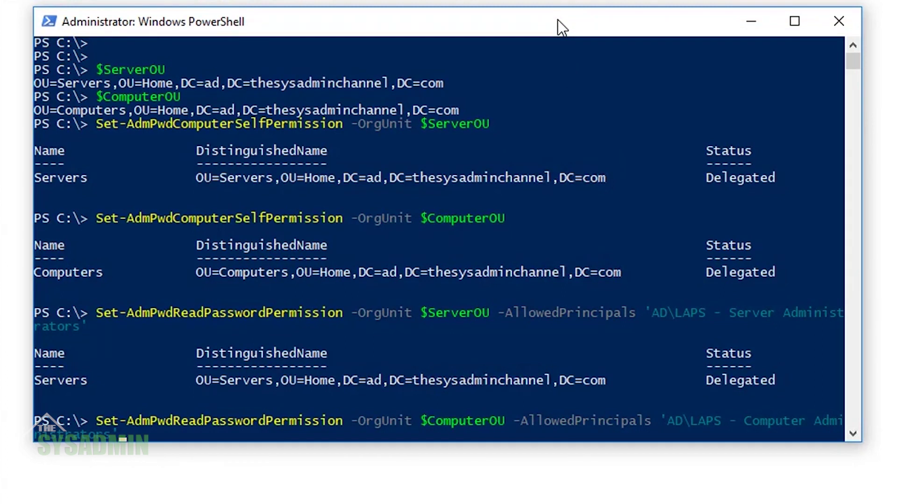
{"action": "key", "text": "Return"}
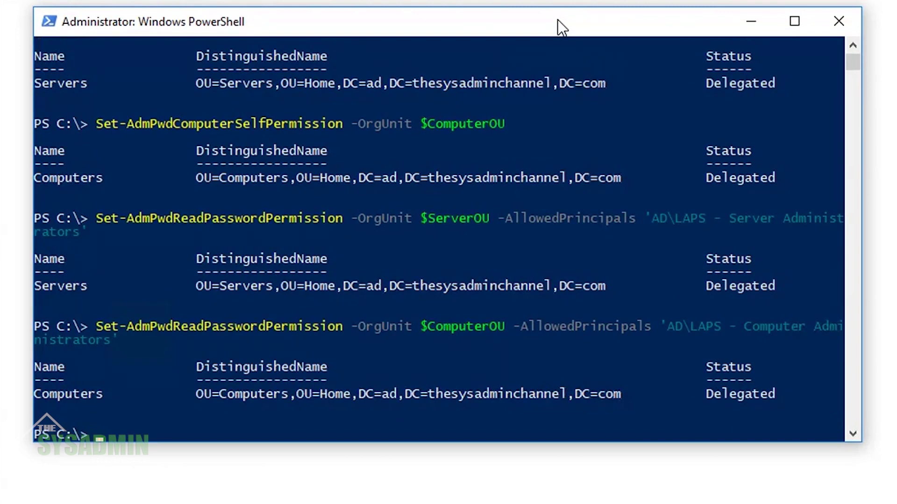
List who holds extended rights on the servers unit by running Find-AdmPwdExtendedRights -Identity $ServerOU | select -ExpandProperty ExtendedRightHolders.
{"action": "type", "text": "find-admp"}
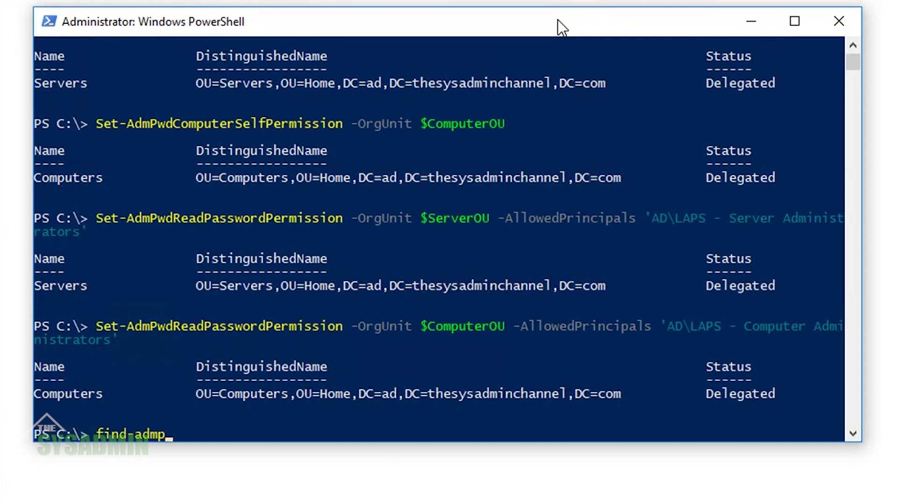
{"action": "key", "text": "Tab"}
{"action": "type", "text": "-"}
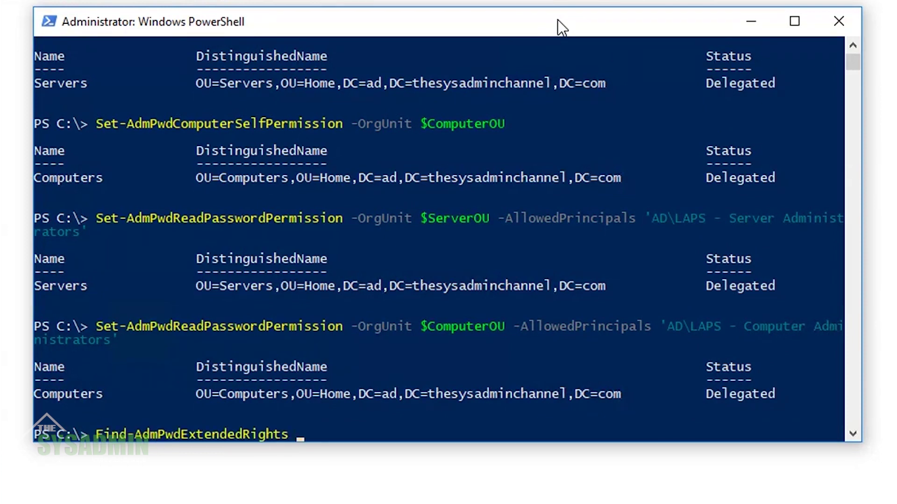
{"action": "key", "text": "Tab"}
{"action": "type", "text": "$serv"}
{"action": "key", "text": "Tab"}
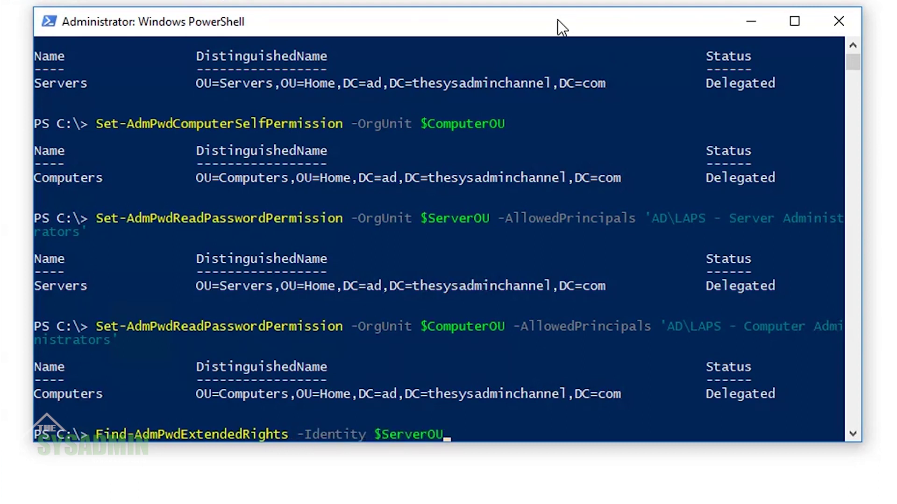
{"action": "type", "text": "| select -Exp"}
{"action": "key", "text": "Tab"}
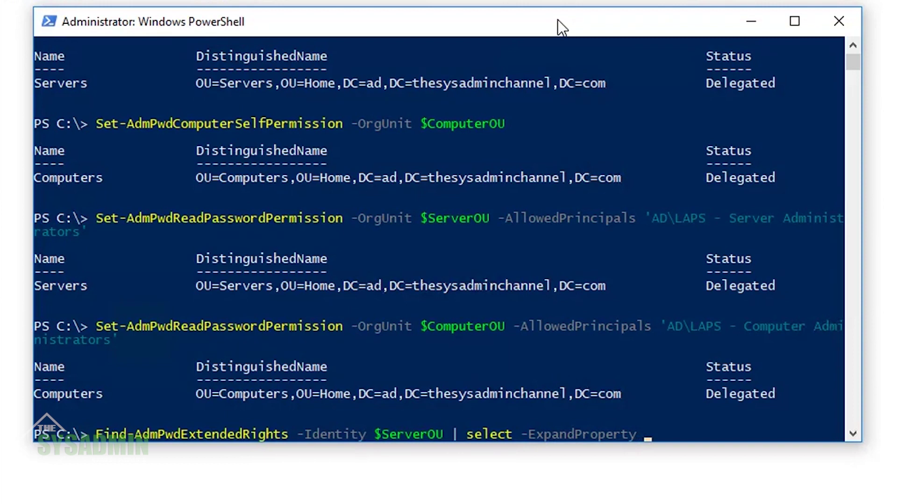
{"action": "right_click", "coordinate": [565, 63]}
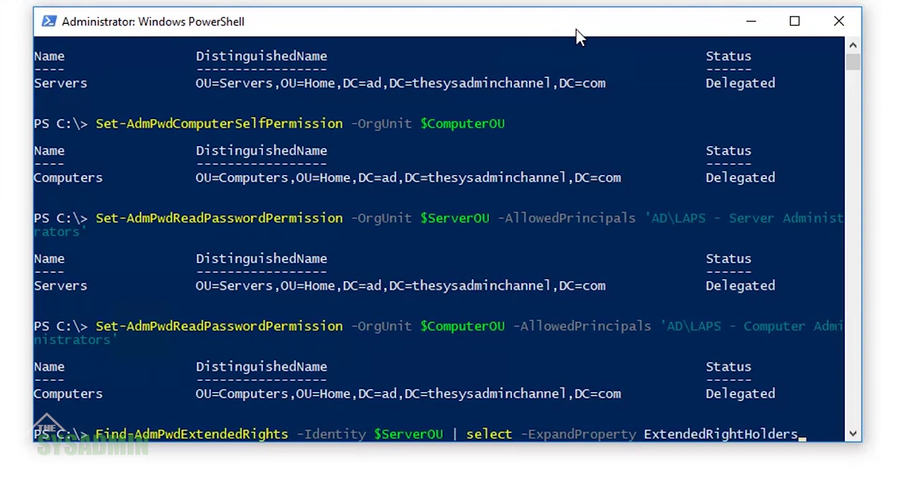
{"action": "key", "text": "Return"}
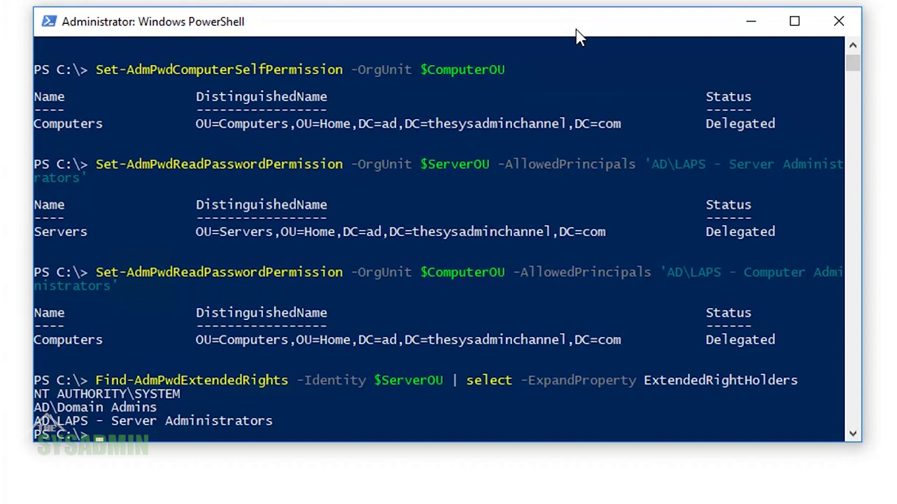
List who holds extended rights on the computers unit by running Find-AdmPwdExtendedRights -Identity $ComputerOU | select -ExpandProperty ExtendedRightHolders.
{"action": "key", "text": "Return"}
{"action": "key", "text": "Return"}
{"action": "key", "text": "Up"}
{"action": "key", "text": "Home"}
{"action": "key", "text": "ctrl+Right"}
{"action": "key", "text": "ctrl+Right"}
{"action": "key", "text": "ctrl+Right"}
{"action": "key", "text": "ctrl+Right"}
{"action": "key", "text": "Left"}
{"action": "key", "text": "Left"}
{"action": "key", "text": "Left"}
{"action": "key", "text": "BackSpace"}
{"action": "key", "text": "BackSpace"}
{"action": "key", "text": "BackSpace"}
{"action": "key", "text": "BackSpace"}
{"action": "key", "text": "BackSpace"}
{"action": "key", "text": "BackSpace"}
{"action": "key", "text": "BackSpace"}
{"action": "key", "text": "BackSpace"}
{"action": "type", "text": "compt"}
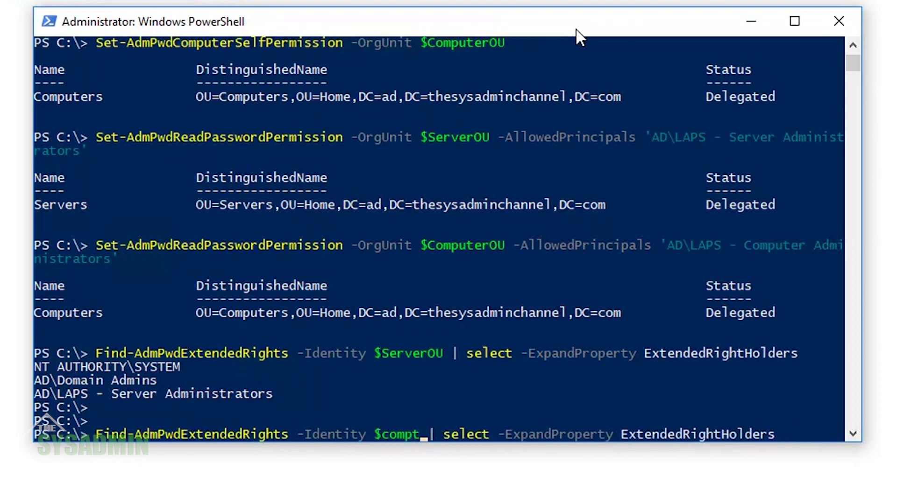
{"action": "key", "text": "BackSpace"}
{"action": "key", "text": "Tab"}
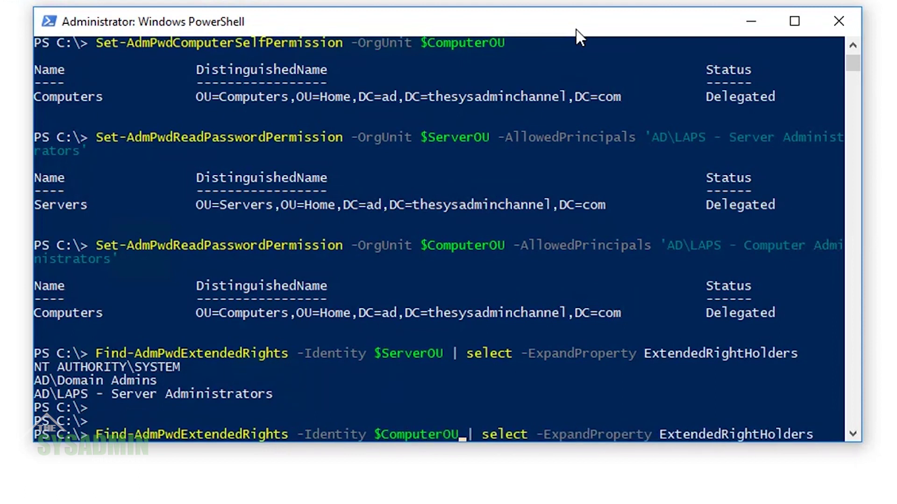
{"action": "key", "text": "Return"}
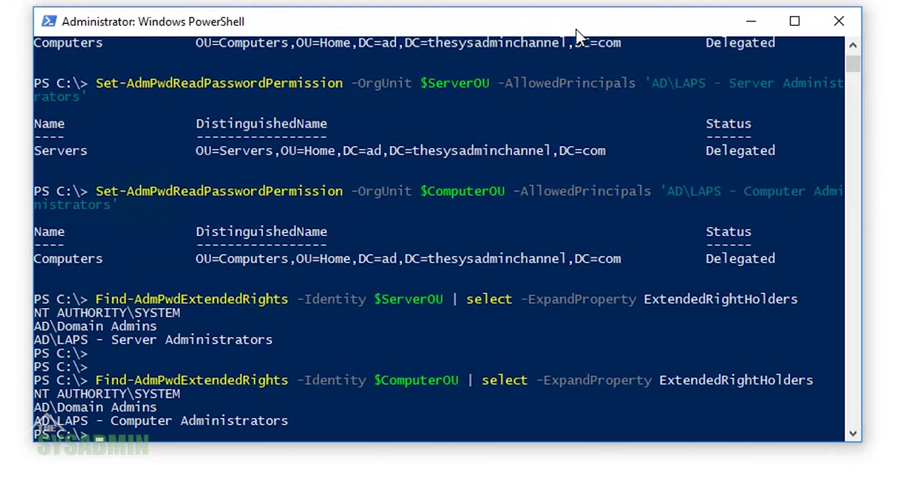
{"action": "key", "text": "Return"}
{"action": "key", "text": "Return"}
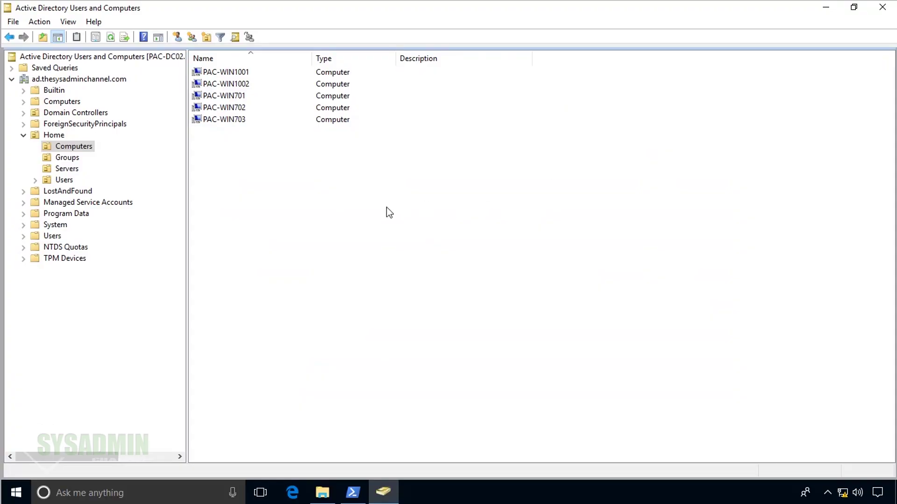
In Active Directory Users and Computers, add the administrator's user account as a member of the LAPS - Computer Administrators group in Home/Groups.
{"action": "left_click", "coordinate": [73, 161]}
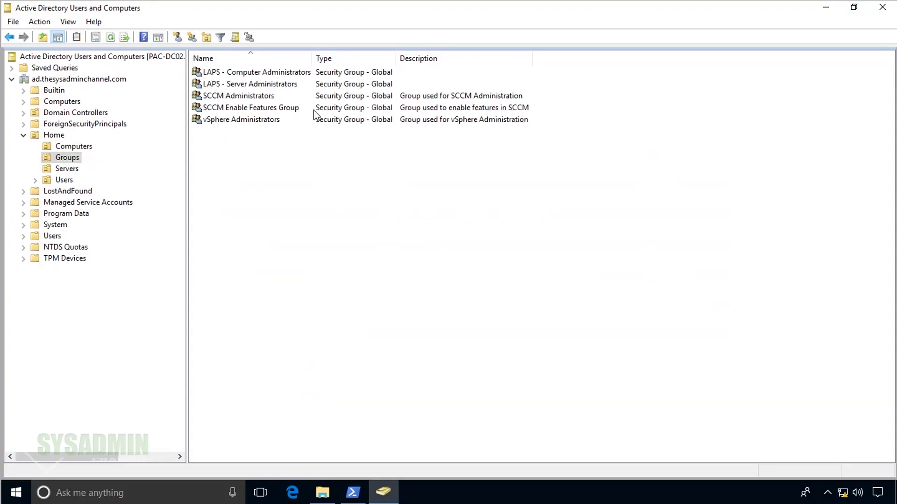
{"action": "double_click", "coordinate": [301, 74]}
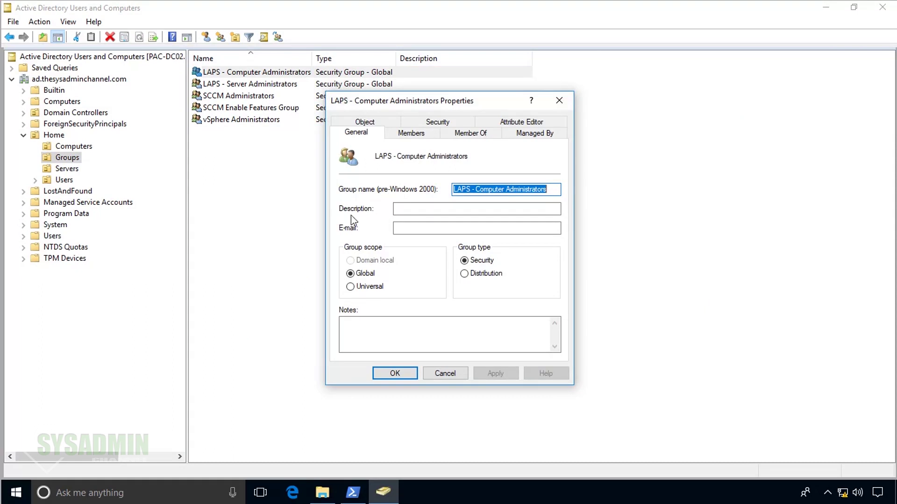
{"action": "left_click", "coordinate": [409, 135]}
{"action": "left_click", "coordinate": [367, 337]}
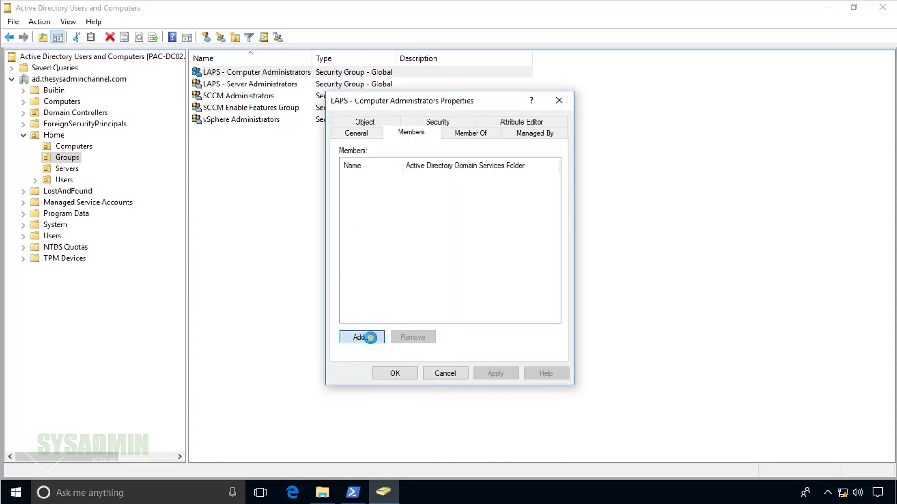
{"action": "type", "text": "pcont"}
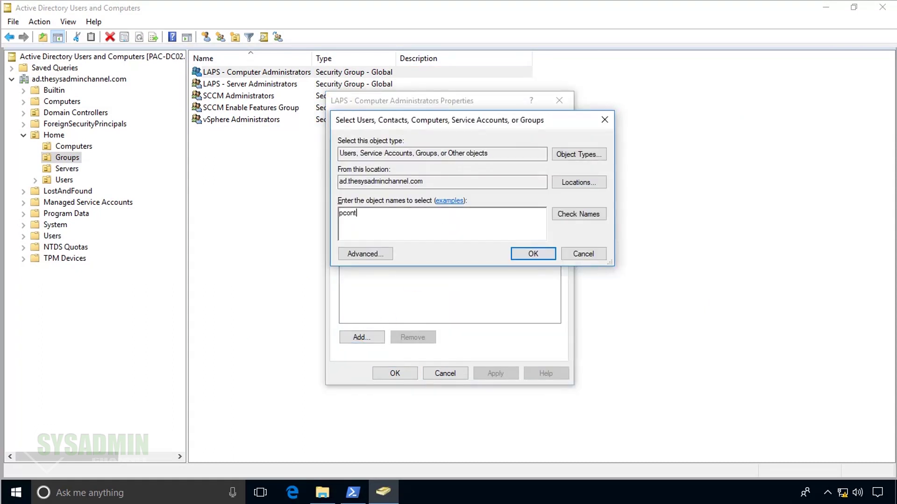
{"action": "left_click", "coordinate": [578, 215]}
{"action": "left_click", "coordinate": [532, 254]}
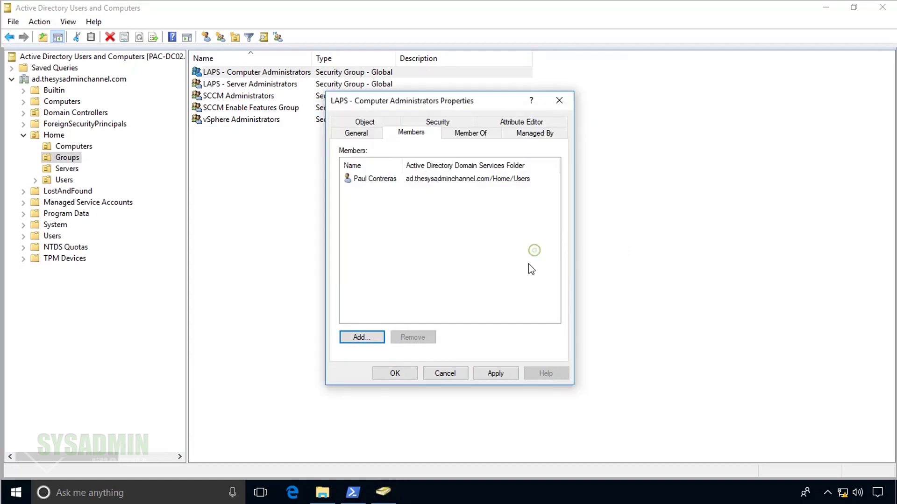
{"action": "left_click", "coordinate": [395, 373]}
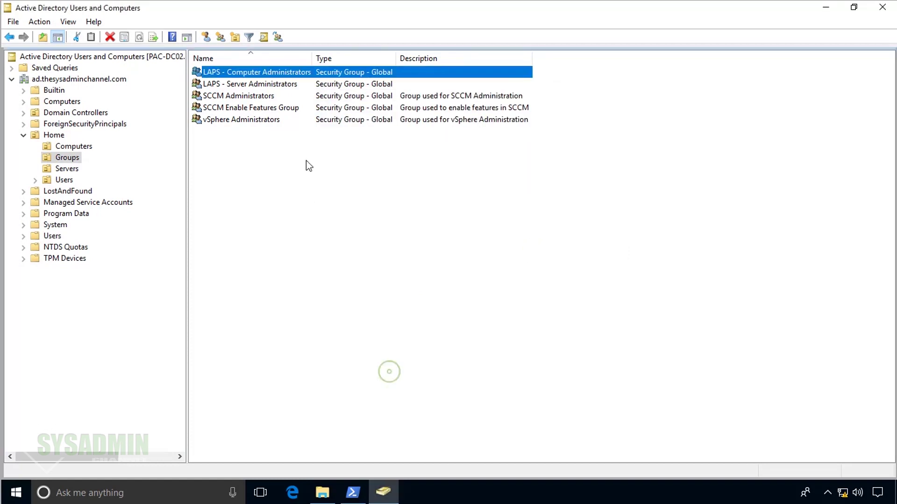
Add the same administrator's user account as a member of the LAPS - Server Administrators group.
{"action": "left_click", "coordinate": [281, 85]}
{"action": "double_click", "coordinate": [283, 85]}
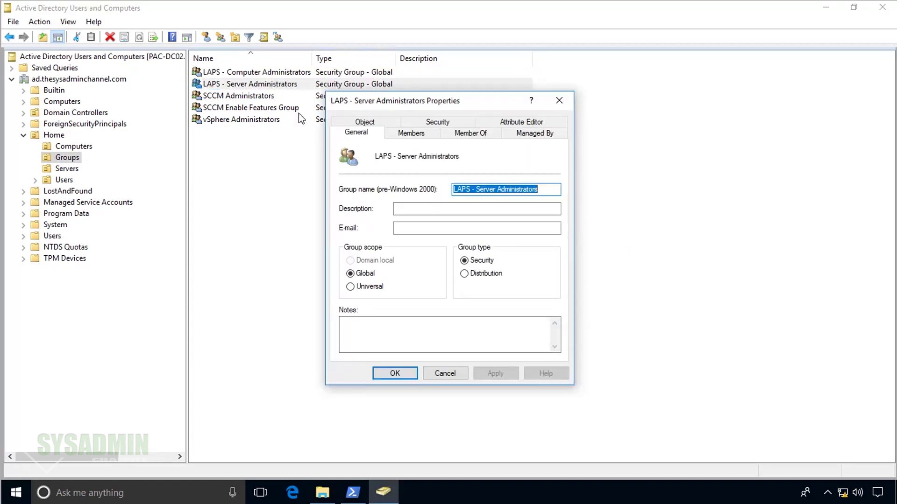
{"action": "left_click", "coordinate": [411, 136]}
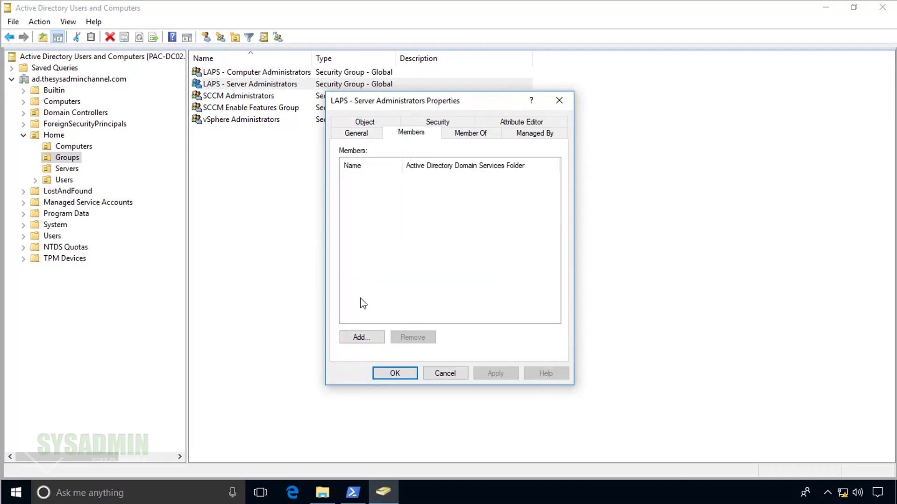
{"action": "left_click", "coordinate": [362, 340]}
{"action": "type", "text": "pcont"}
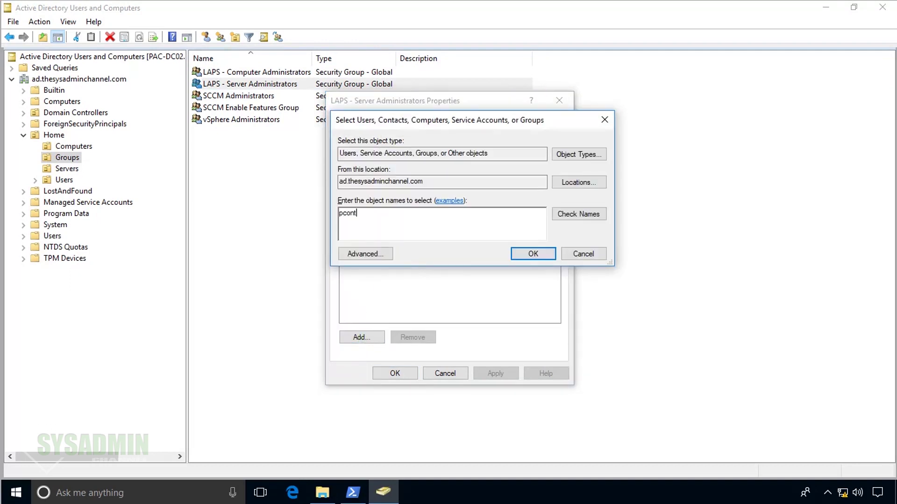
{"action": "left_click", "coordinate": [574, 214]}
{"action": "left_click", "coordinate": [532, 253]}
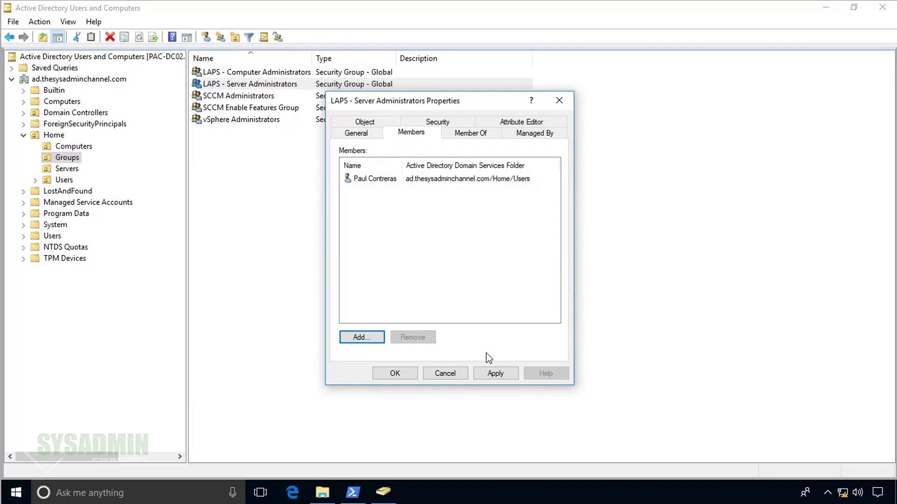
{"action": "left_click", "coordinate": [395, 373]}
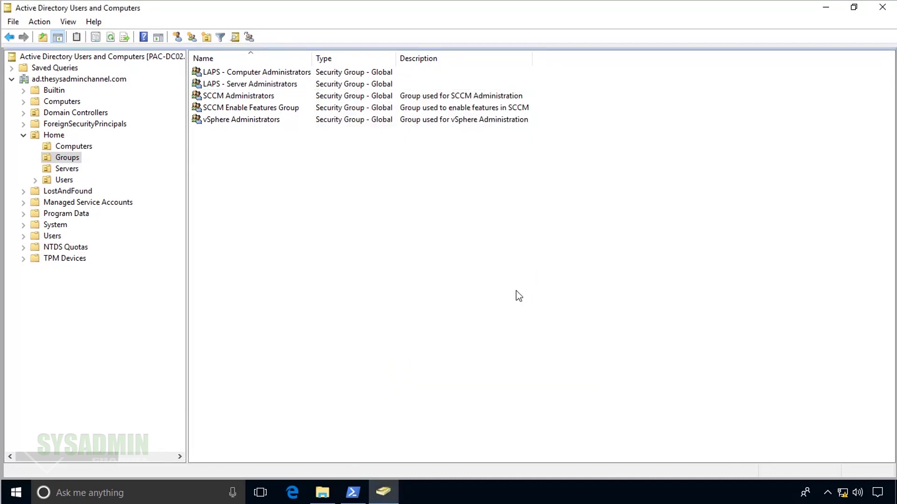
Switch to the Configuration Manager console and open the Software Deployments folder under Device Collections.
{"action": "left_click", "coordinate": [16, 492]}
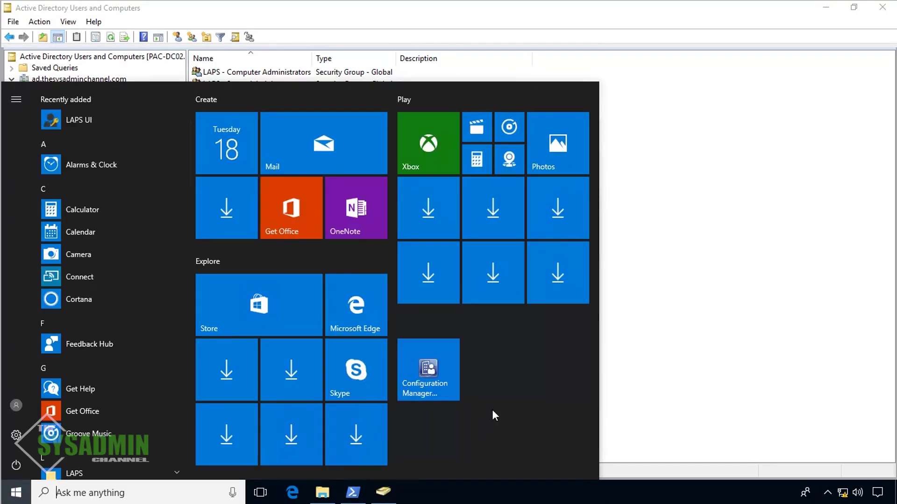
{"action": "left_click", "coordinate": [433, 371]}
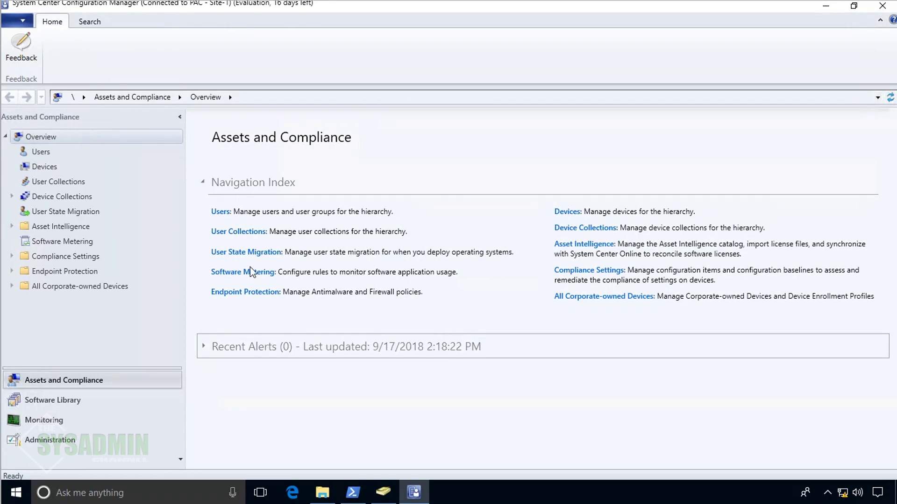
{"action": "left_click", "coordinate": [12, 197]}
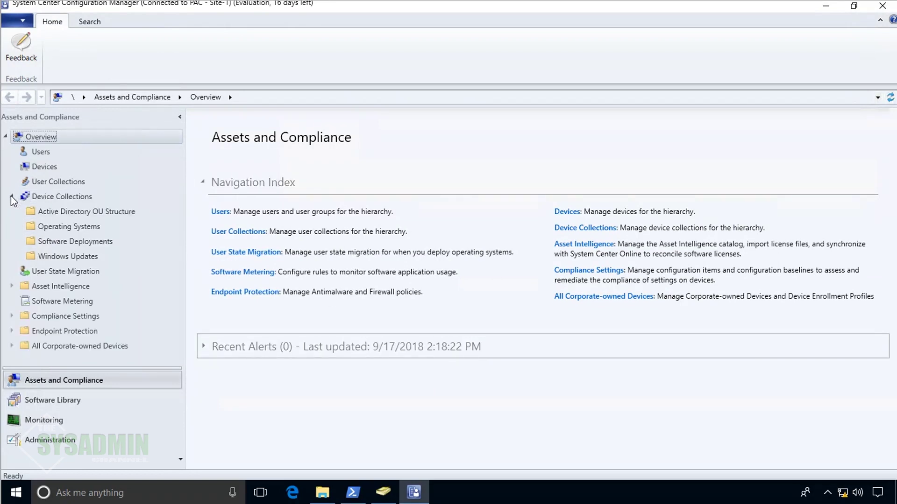
{"action": "left_click", "coordinate": [73, 243]}
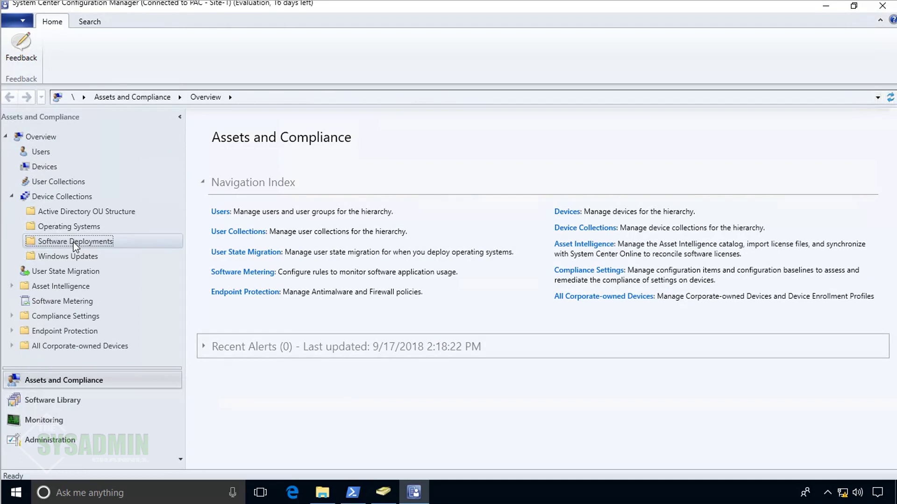
Start a new device collection named Microsoft LAPS in Software Deployments, with All Desktop and Server Clients as the limiting collection.
{"action": "right_click", "coordinate": [302, 214]}
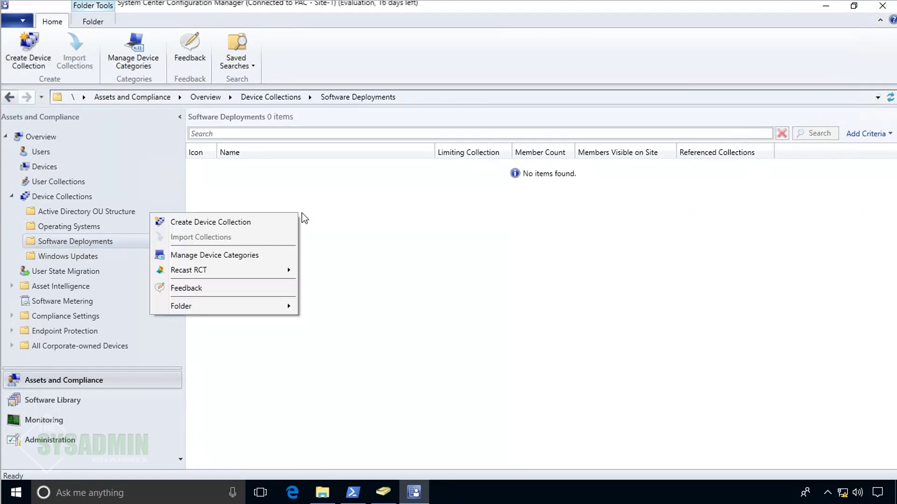
{"action": "left_click", "coordinate": [274, 219]}
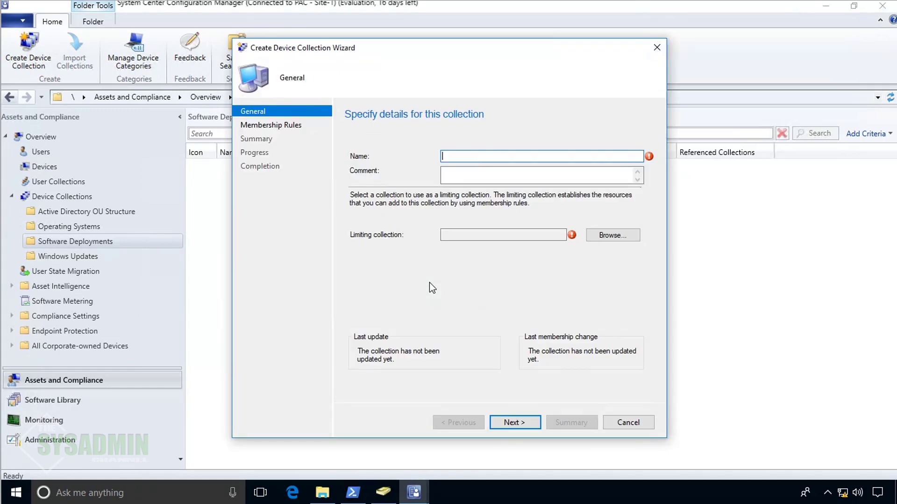
{"action": "type", "text": "Microsoft LAPS"}
{"action": "left_click", "coordinate": [615, 233]}
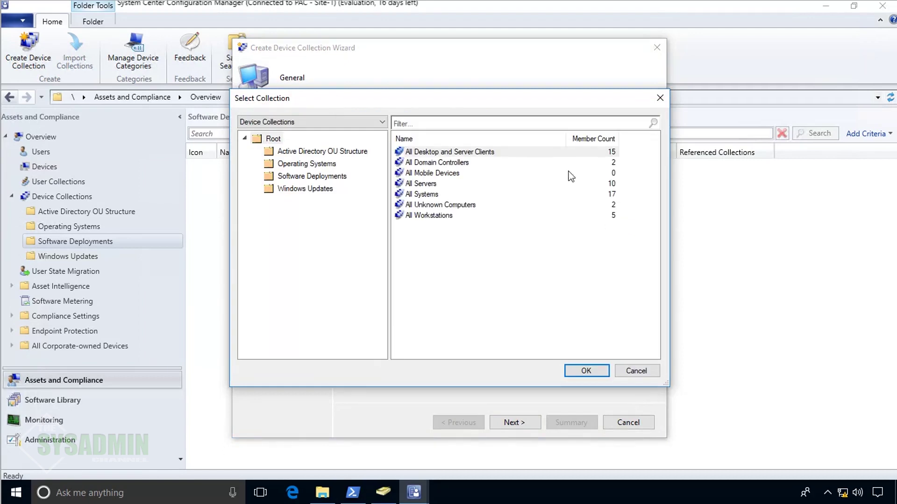
{"action": "left_click", "coordinate": [491, 152]}
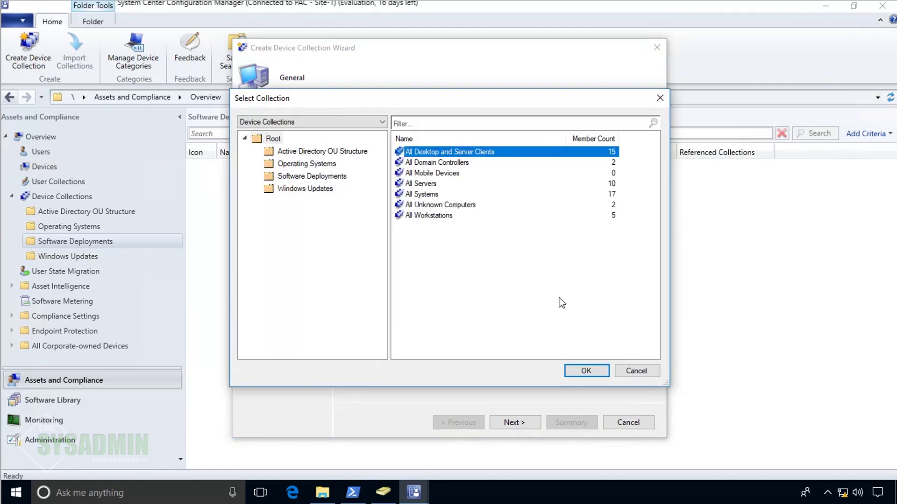
{"action": "left_click", "coordinate": [586, 371]}
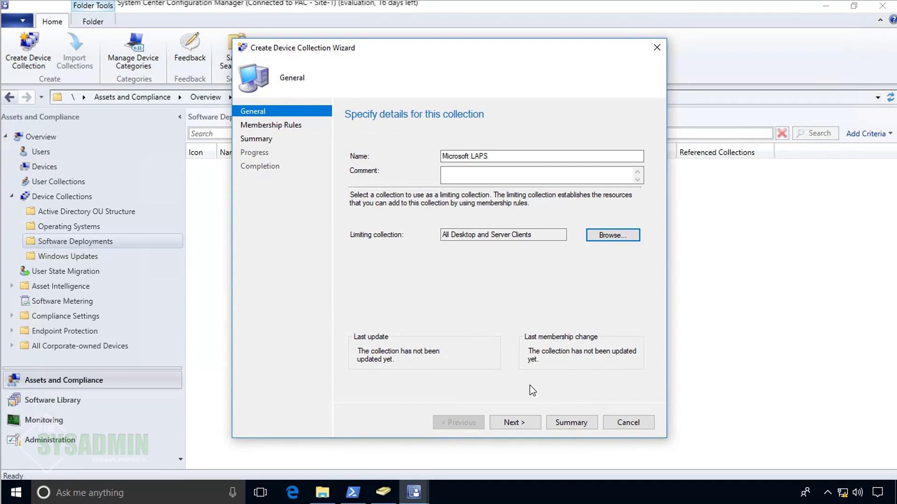
{"action": "left_click", "coordinate": [521, 421]}
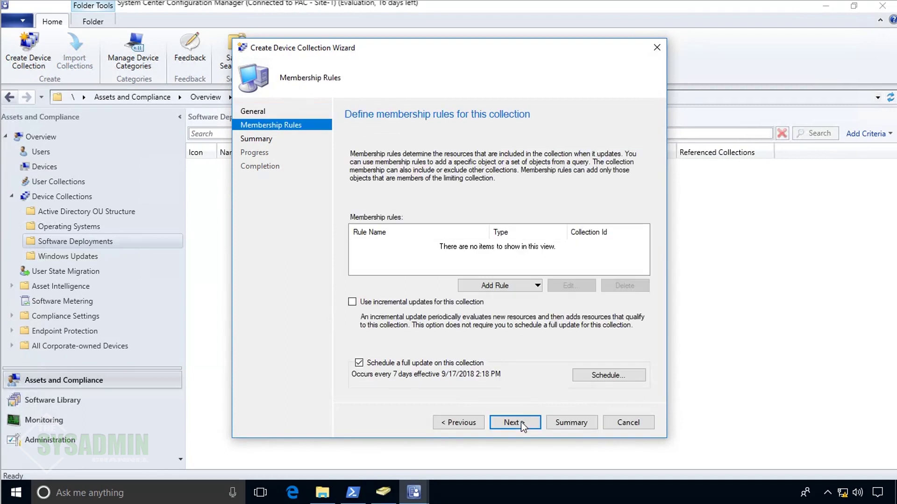
Add an Include Collections membership rule for All Desktop and Server Clients.
{"action": "left_click", "coordinate": [529, 286]}
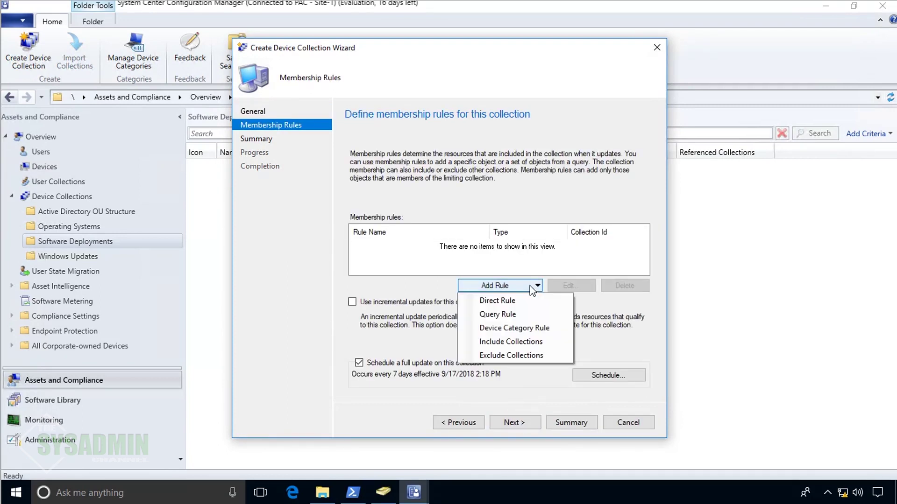
{"action": "left_click", "coordinate": [515, 343]}
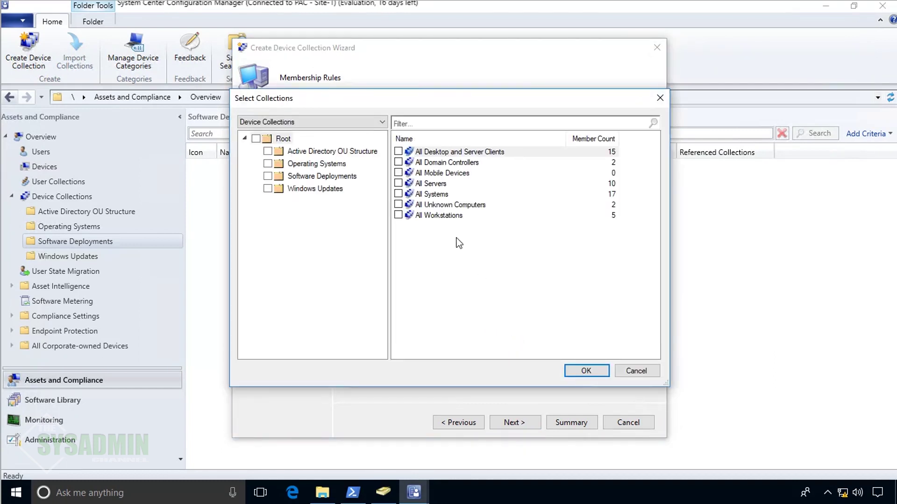
{"action": "left_click", "coordinate": [398, 152]}
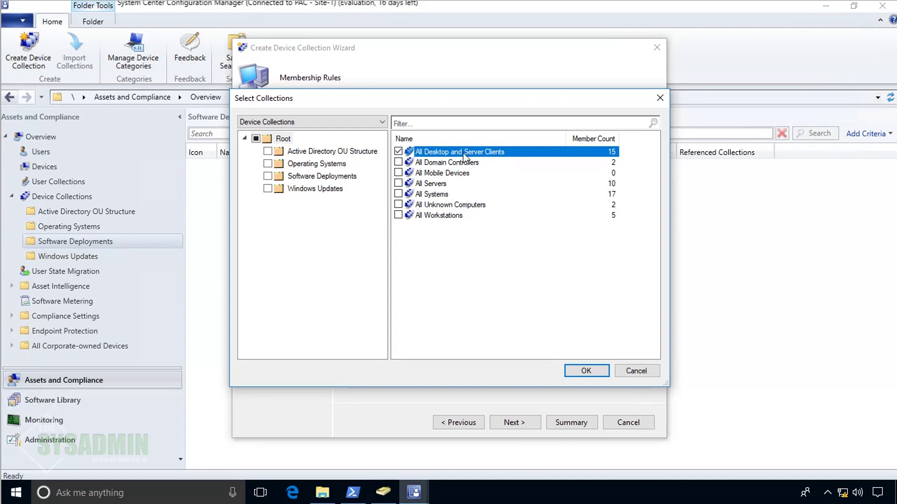
{"action": "left_click", "coordinate": [586, 371]}
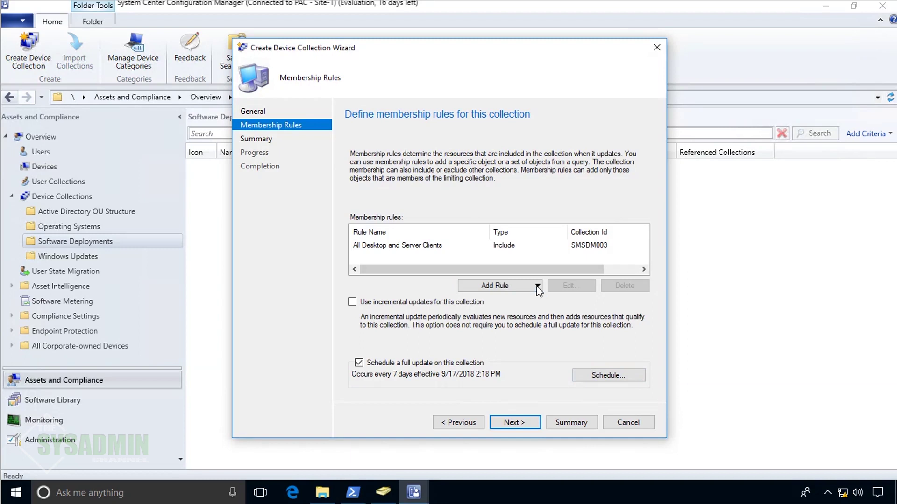
Add an Exclude Collections membership rule for All Domain Controllers.
{"action": "left_click", "coordinate": [538, 287]}
{"action": "left_click", "coordinate": [511, 355]}
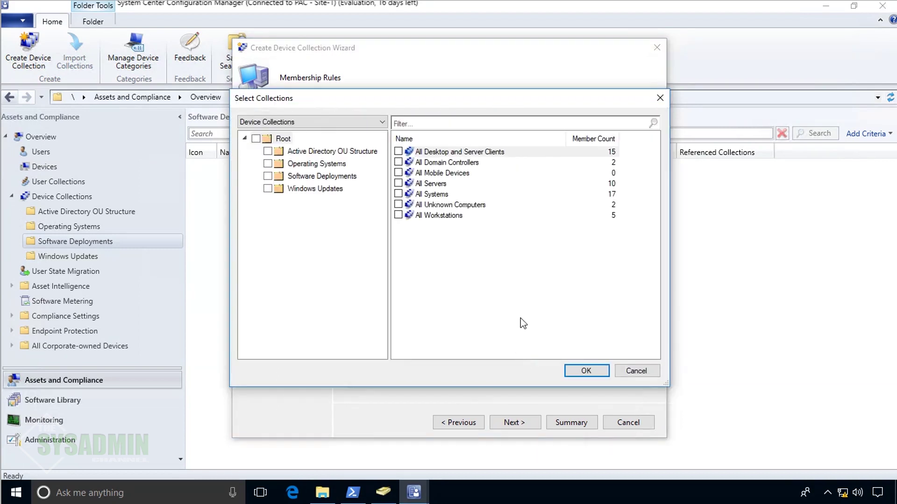
{"action": "left_click", "coordinate": [398, 162]}
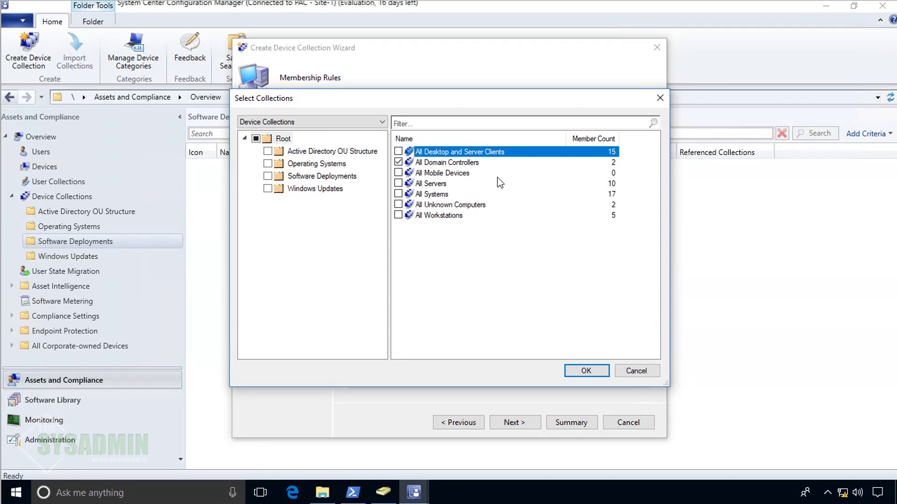
{"action": "left_click", "coordinate": [468, 162]}
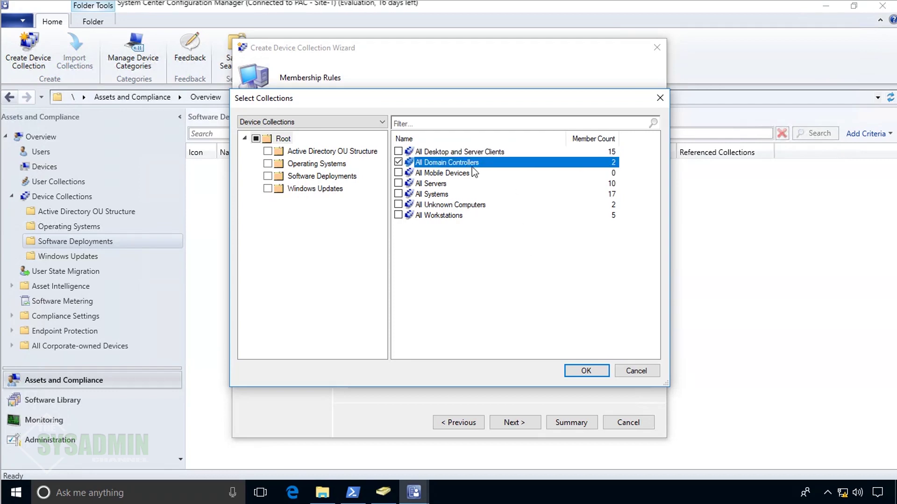
{"action": "left_click", "coordinate": [587, 371]}
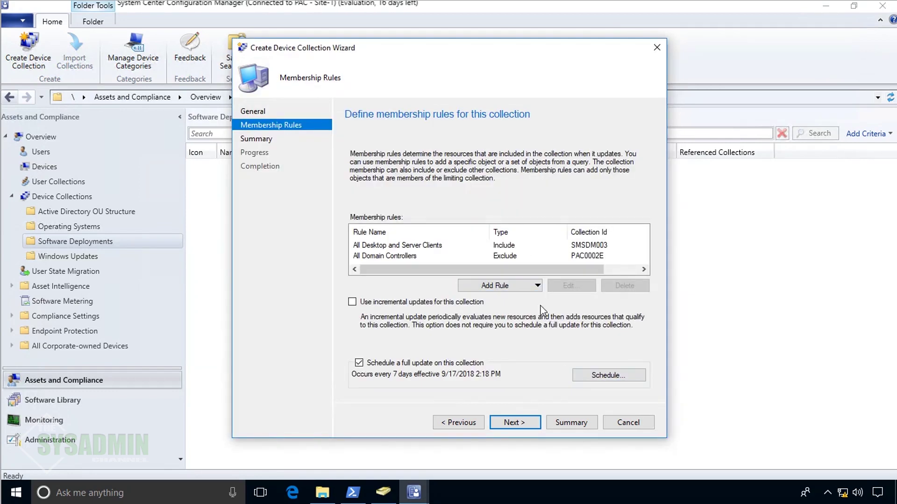
Enable incremental updates for the Microsoft LAPS collection and apply the wizard settings to create it.
{"action": "left_click", "coordinate": [431, 304]}
{"action": "left_click", "coordinate": [525, 426]}
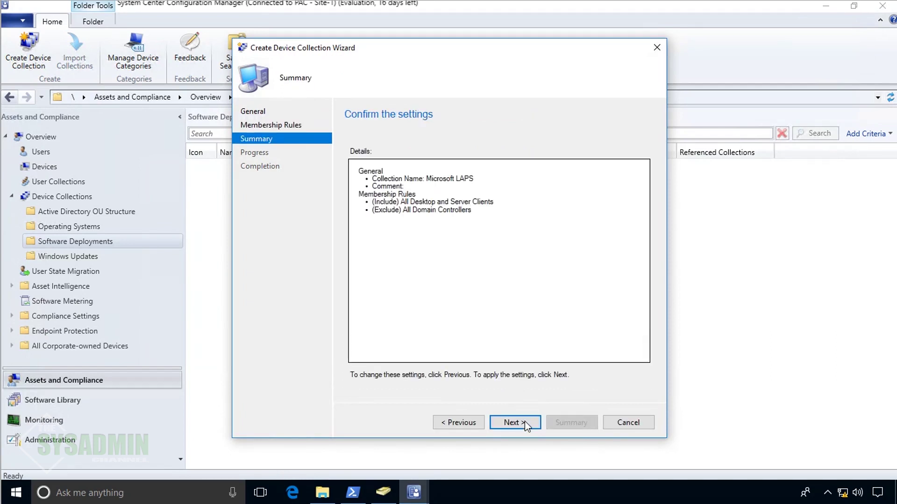
{"action": "left_click", "coordinate": [525, 422]}
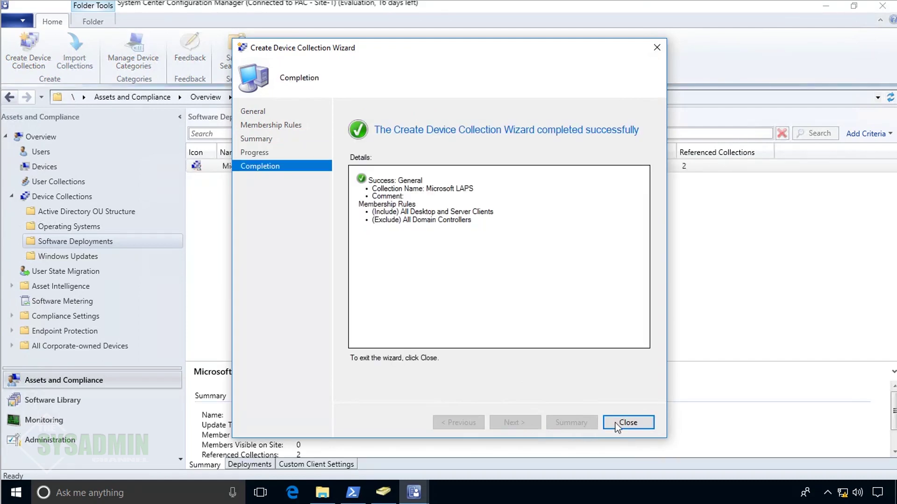
Close the finished collection wizard and refresh the Software Deployments list to check the Microsoft LAPS collection's member count.
{"action": "left_click", "coordinate": [621, 421]}
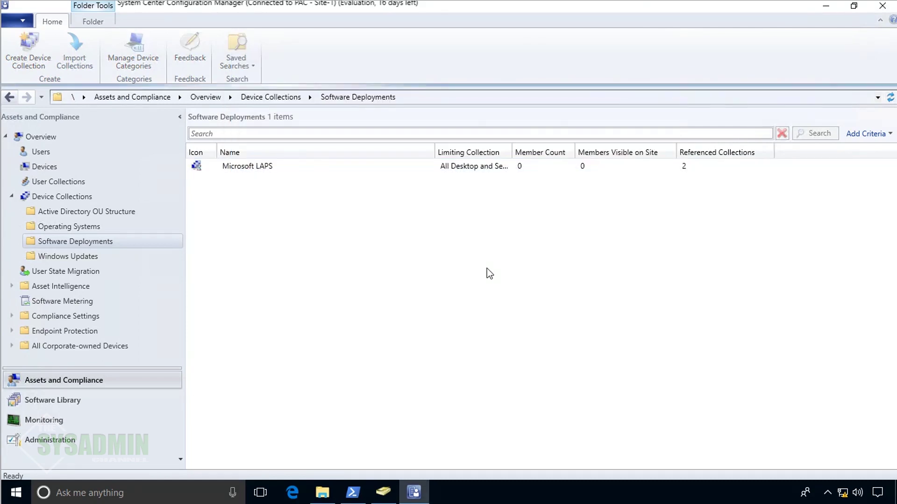
{"action": "mouse_move", "coordinate": [512, 149]}
{"action": "left_mouse_down"}
{"action": "mouse_move", "coordinate": [404, 152]}
{"action": "mouse_move", "coordinate": [503, 152]}
{"action": "left_mouse_up"}
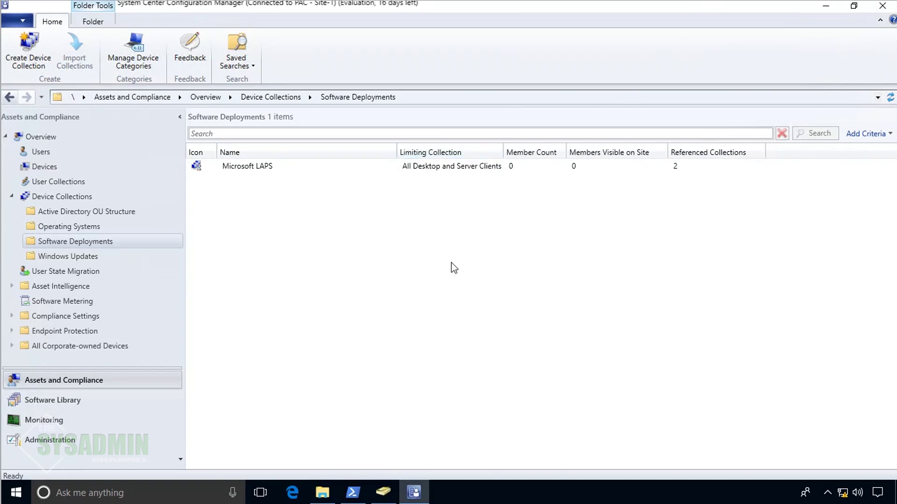
{"action": "left_click", "coordinate": [891, 97]}
{"action": "left_click", "coordinate": [453, 167]}
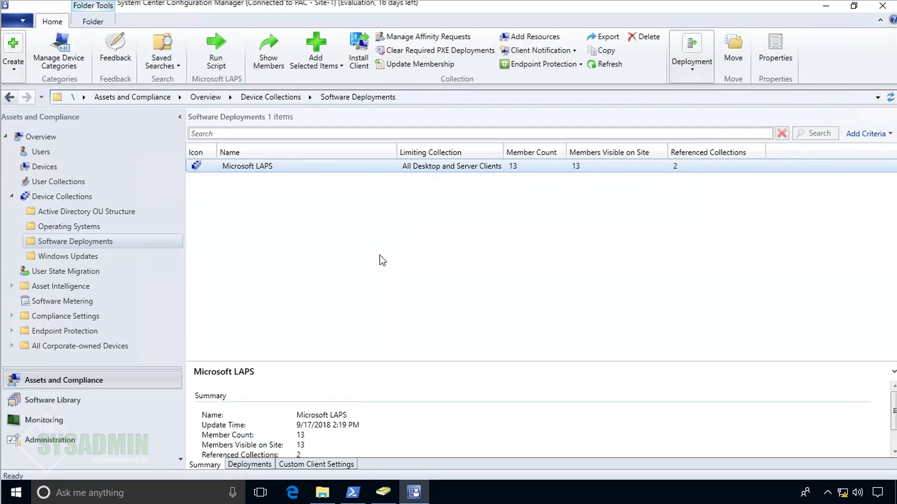
Start a new application in the Software Library and import its information from \\PAC-FS01\Apps\Microsoft LAPS\LAPSx64.msi.
{"action": "left_click", "coordinate": [72, 401]}
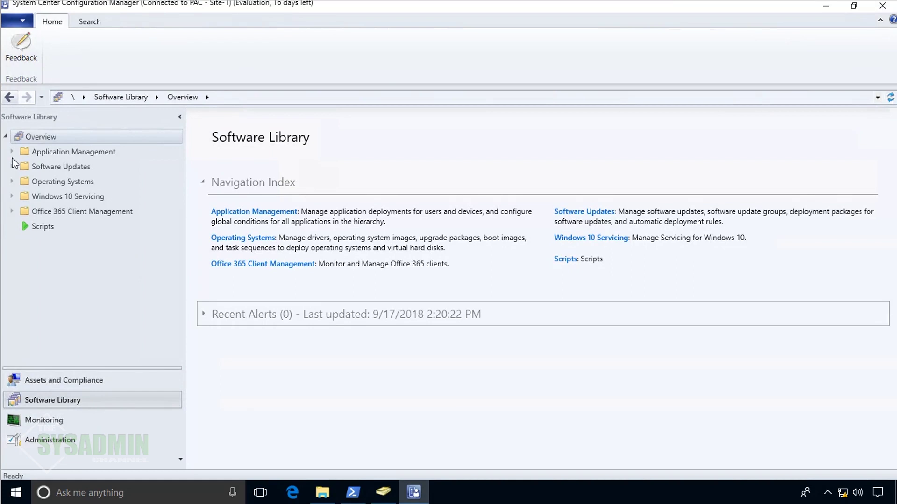
{"action": "left_click", "coordinate": [12, 153]}
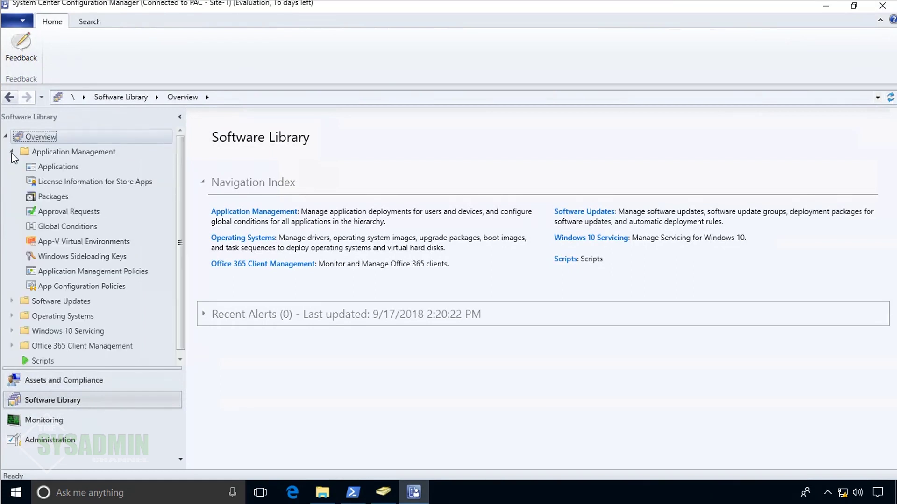
{"action": "left_click", "coordinate": [55, 166]}
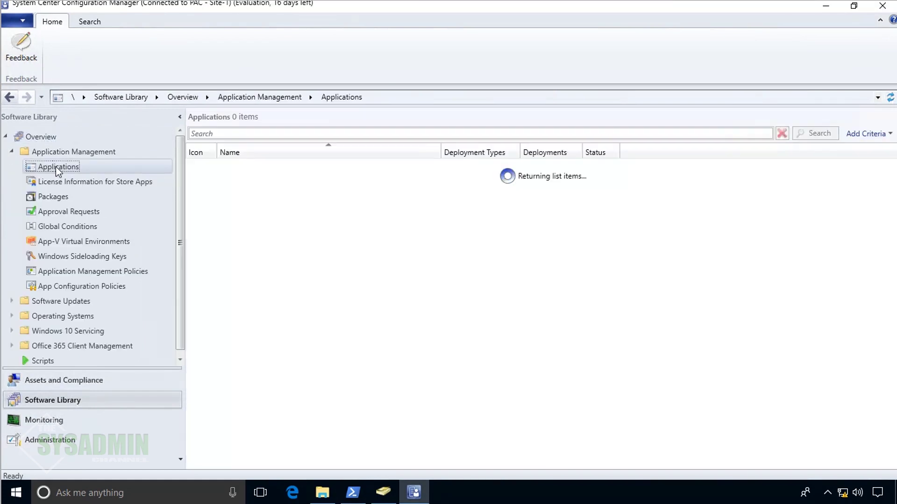
{"action": "right_click", "coordinate": [290, 201]}
{"action": "left_click", "coordinate": [263, 207]}
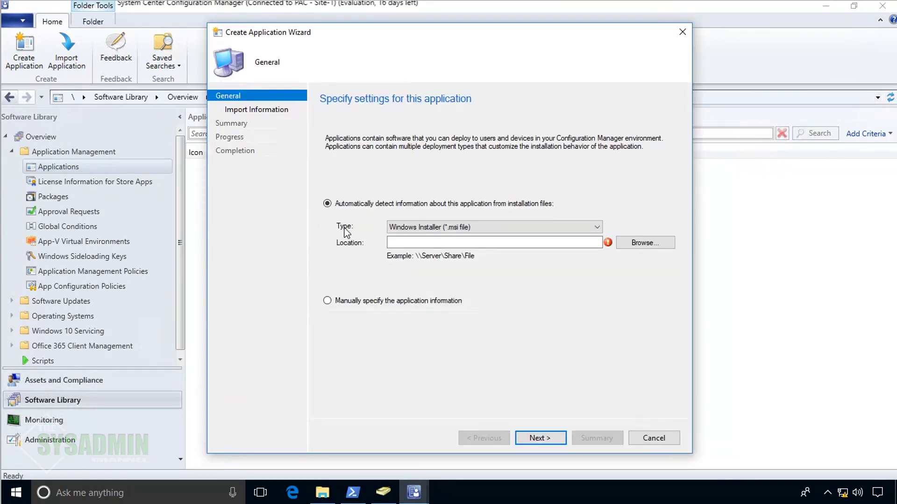
{"action": "left_click", "coordinate": [645, 243]}
{"action": "left_click", "coordinate": [369, 129]}
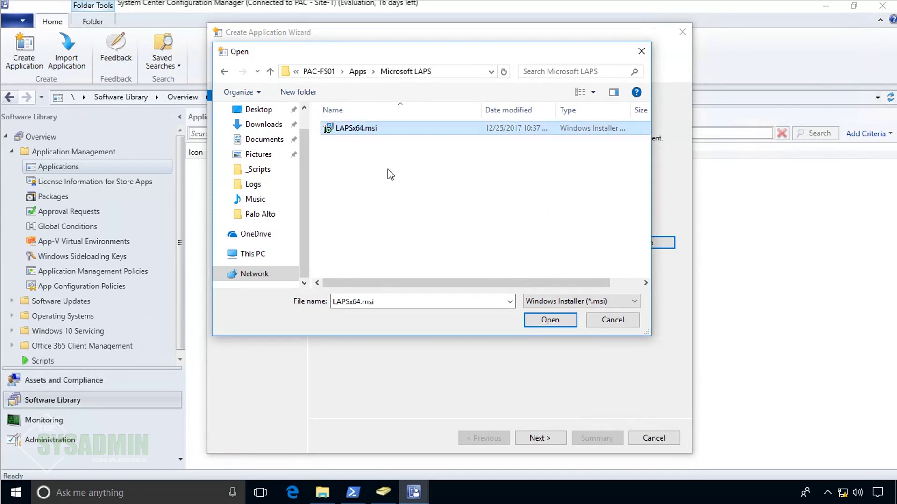
{"action": "left_click", "coordinate": [550, 321]}
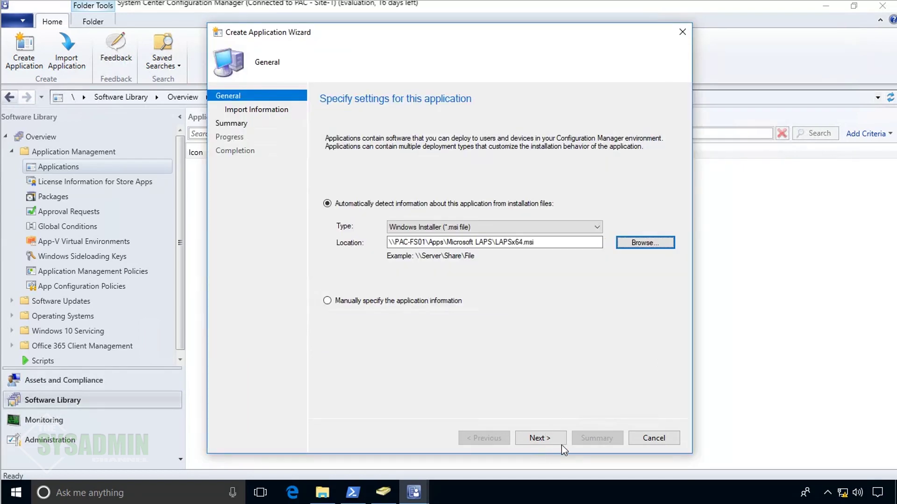
{"action": "left_click", "coordinate": [541, 438]}
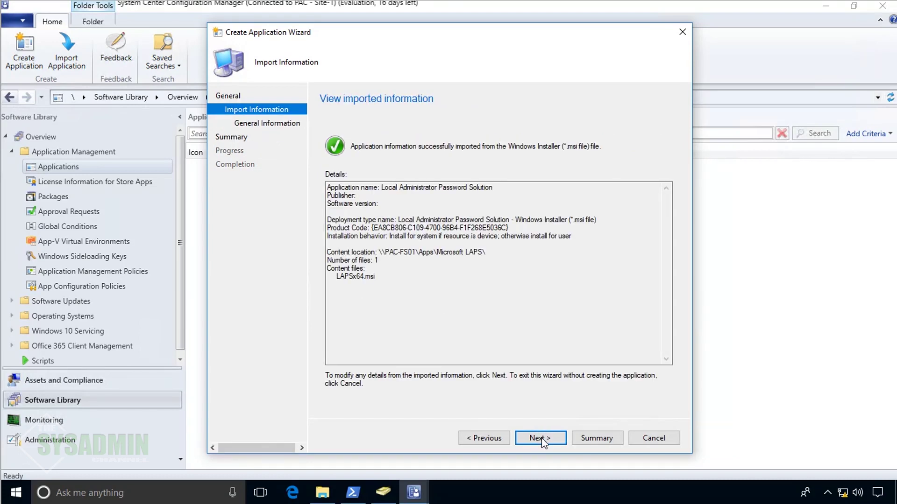
{"action": "left_click", "coordinate": [542, 438]}
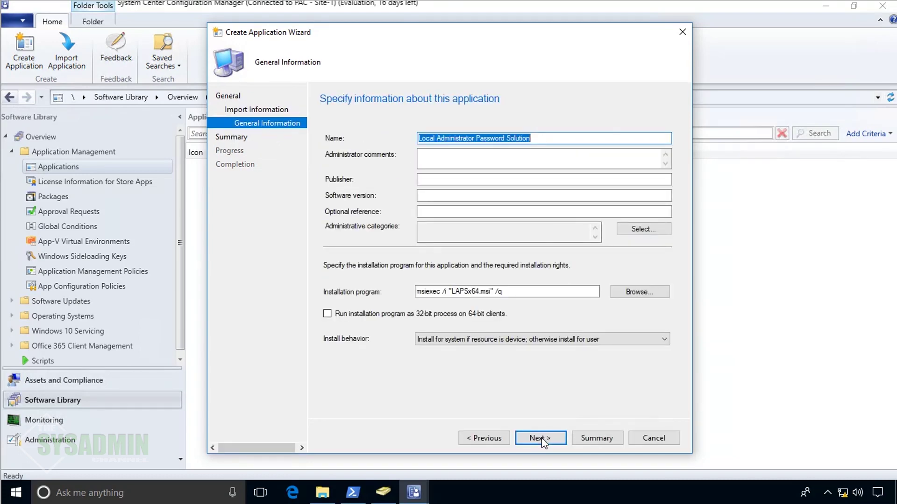
Enter the administrator comment "This will change the local administrator password for all clients.", publisher Microsoft and software version x64.
{"action": "left_click", "coordinate": [486, 161]}
{"action": "type", "text": "Th"}
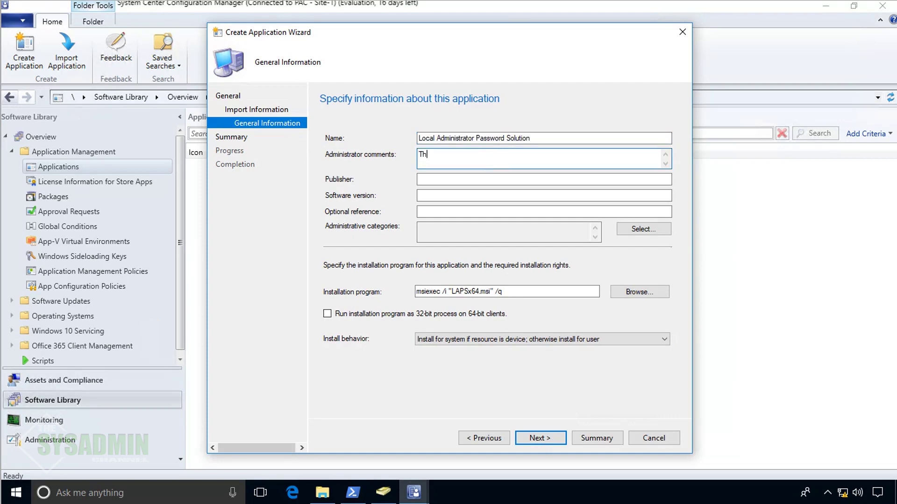
{"action": "type", "text": "is will change the local administrator password"}
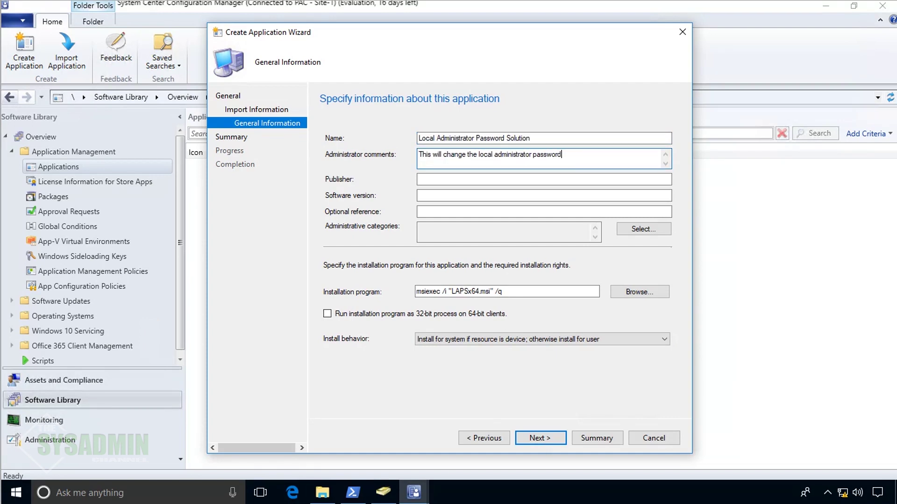
{"action": "type", "text": " for all clients."}
{"action": "left_click", "coordinate": [444, 183]}
{"action": "type", "text": "Microsfo"}
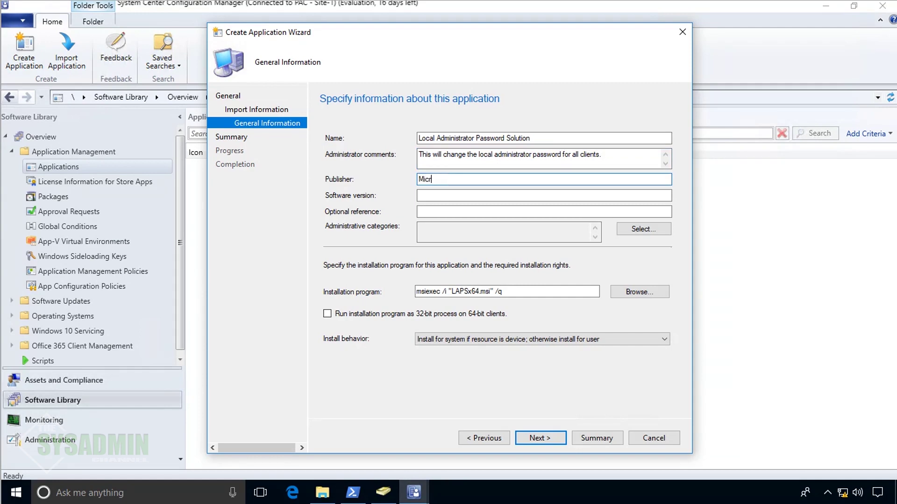
{"action": "key", "text": "BackSpace"}
{"action": "key", "text": "BackSpace"}
{"action": "key", "text": "BackSpace"}
{"action": "left_click", "coordinate": [423, 195]}
{"action": "type", "text": "x64"}
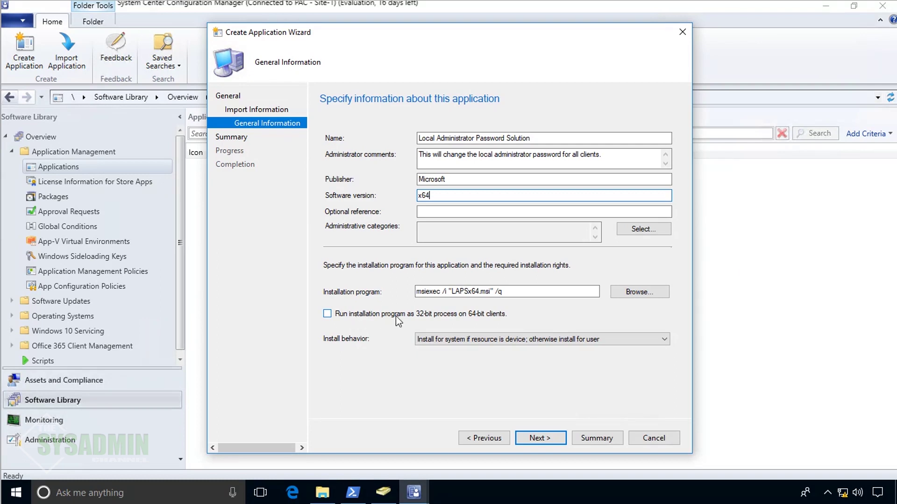
Set the installation program to msiexec /i "LAPSx64.msi" /qb- and complete the wizard to create the application.
{"action": "left_click", "coordinate": [519, 291]}
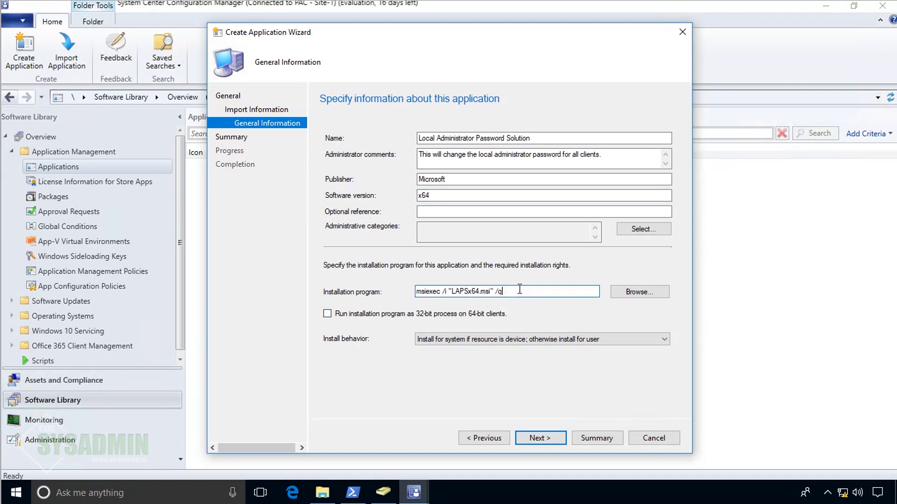
{"action": "type", "text": "b-"}
{"action": "left_click", "coordinate": [542, 436]}
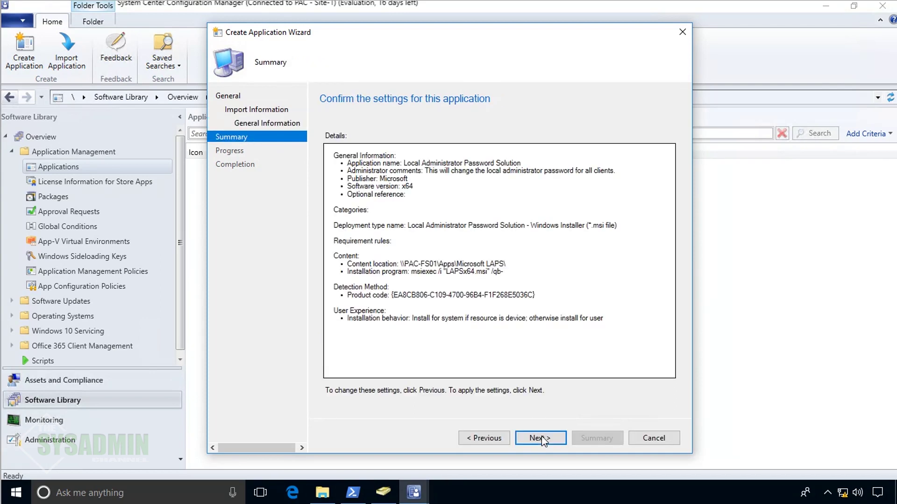
{"action": "left_click", "coordinate": [542, 437]}
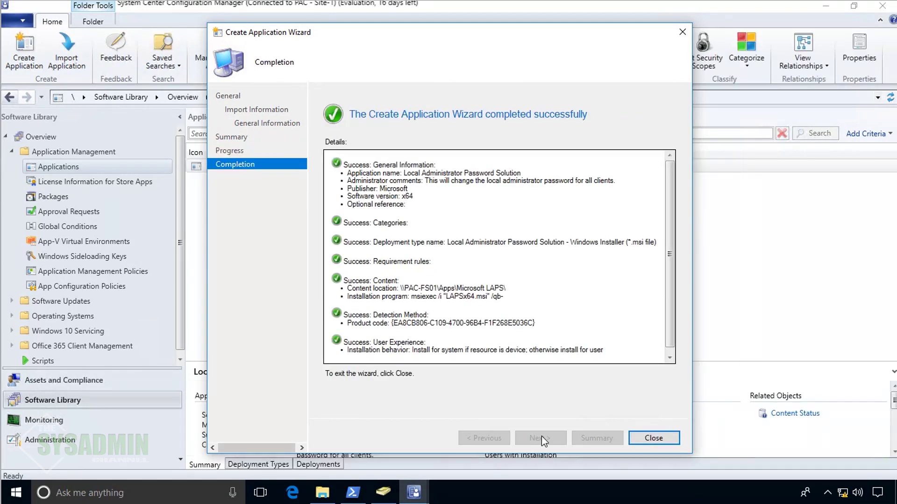
{"action": "left_click", "coordinate": [654, 438]}
{"action": "left_click", "coordinate": [452, 281]}
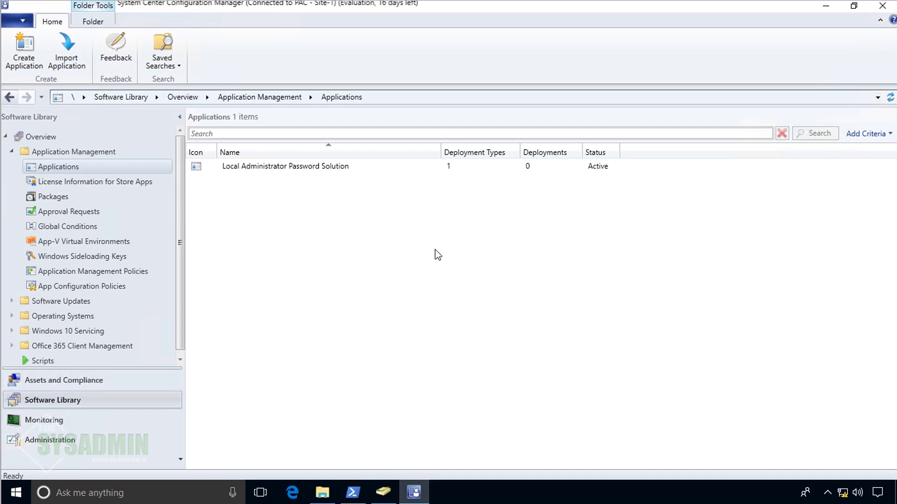
Distribute the Local Administrator Password Solution content to the PAC-SCCM01.AD.THESYSADMINCHANNEL.COM distribution point.
{"action": "left_click", "coordinate": [336, 168]}
{"action": "right_click", "coordinate": [335, 168]}
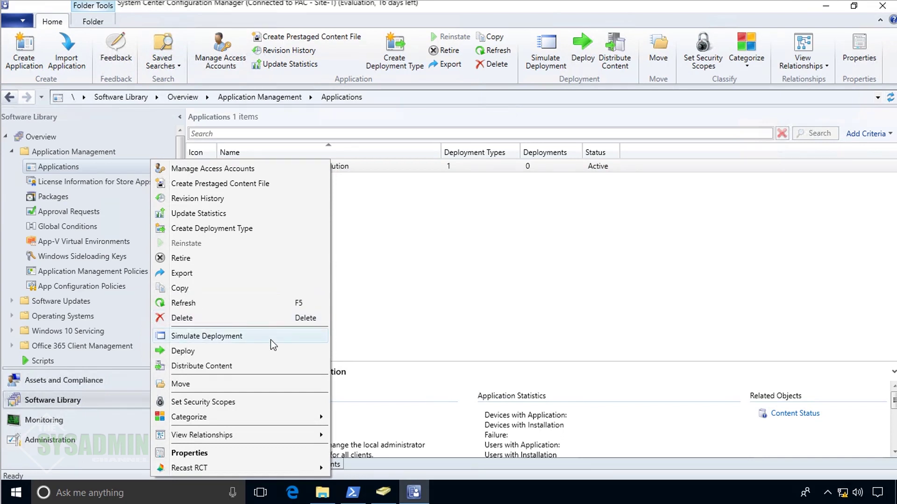
{"action": "left_click", "coordinate": [231, 365]}
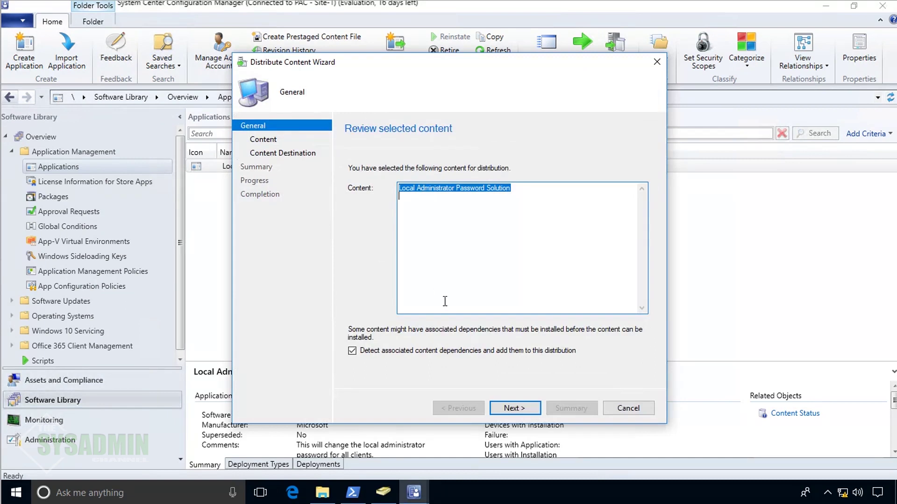
{"action": "left_click", "coordinate": [514, 408]}
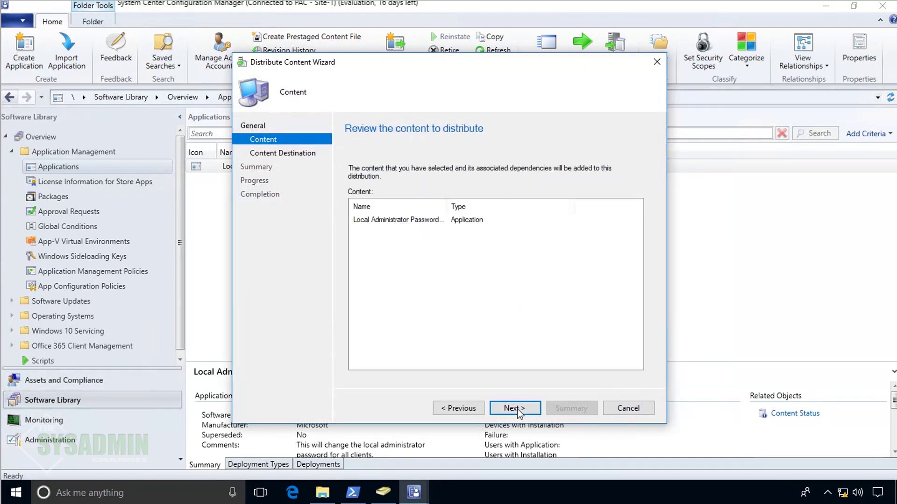
{"action": "left_click", "coordinate": [517, 409]}
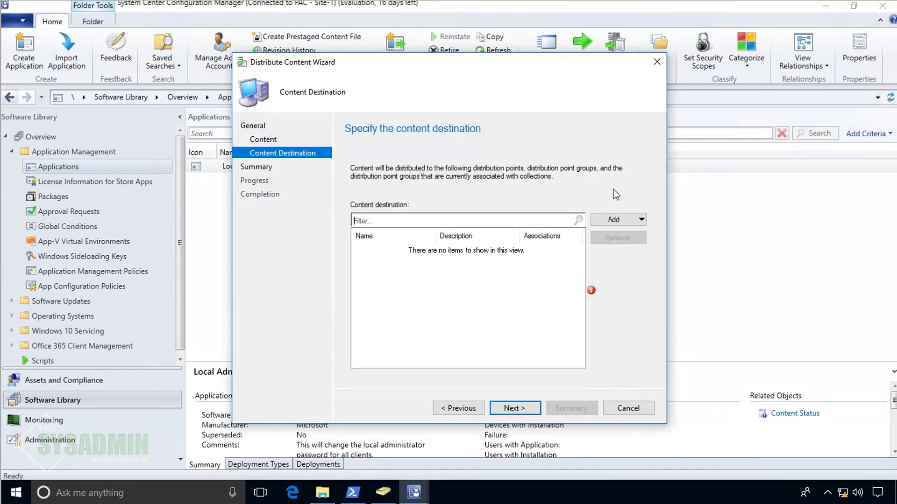
{"action": "left_click", "coordinate": [629, 220]}
{"action": "left_click", "coordinate": [637, 250]}
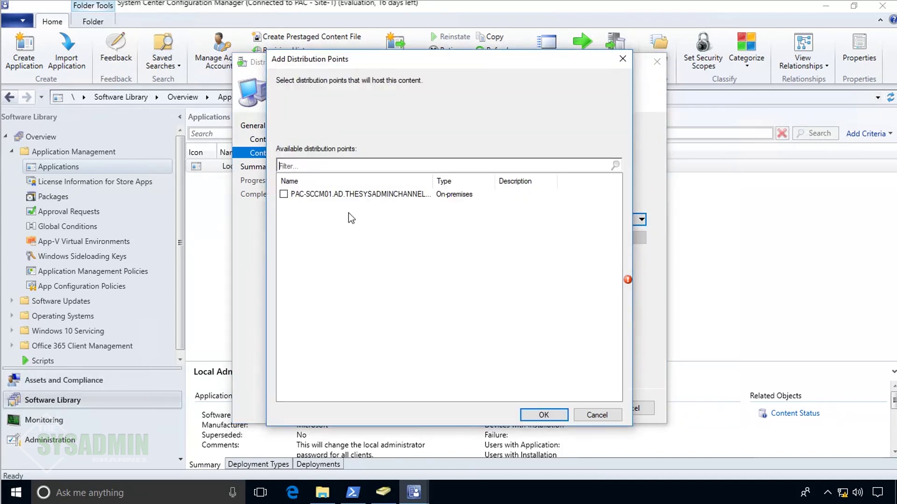
{"action": "left_click", "coordinate": [284, 194]}
{"action": "left_click", "coordinate": [544, 414]}
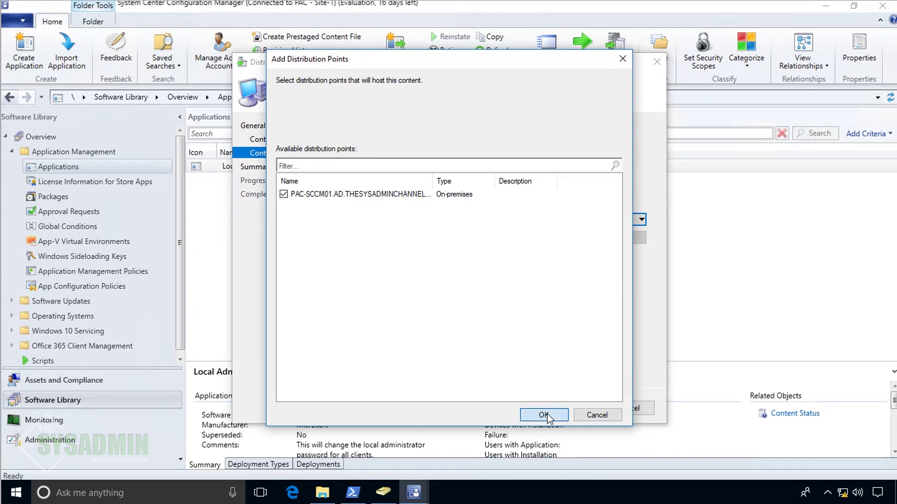
{"action": "left_click", "coordinate": [514, 410]}
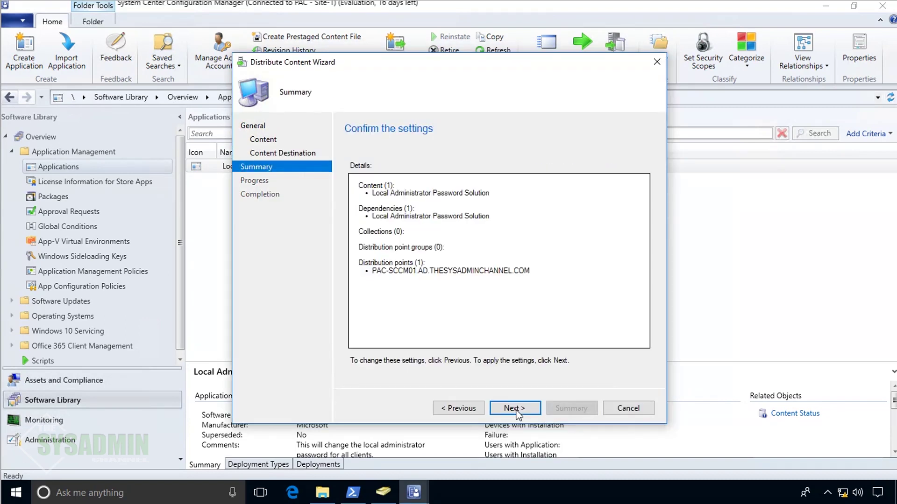
{"action": "left_click", "coordinate": [515, 408]}
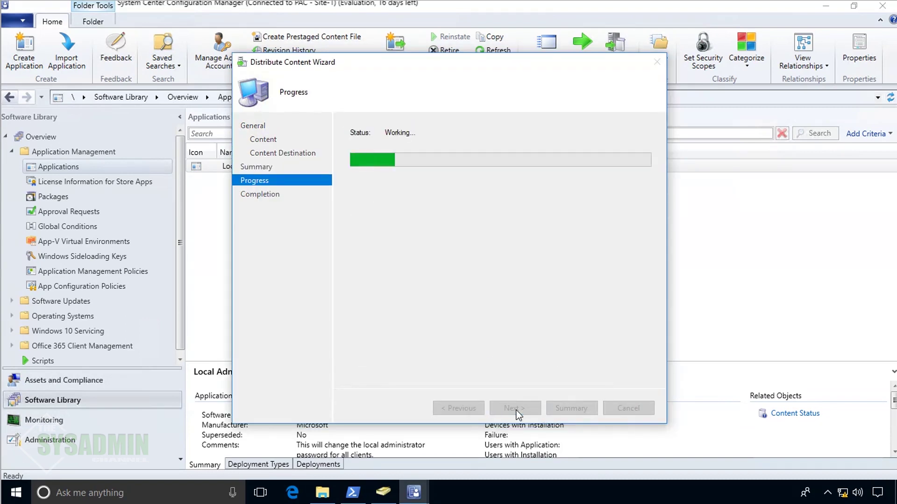
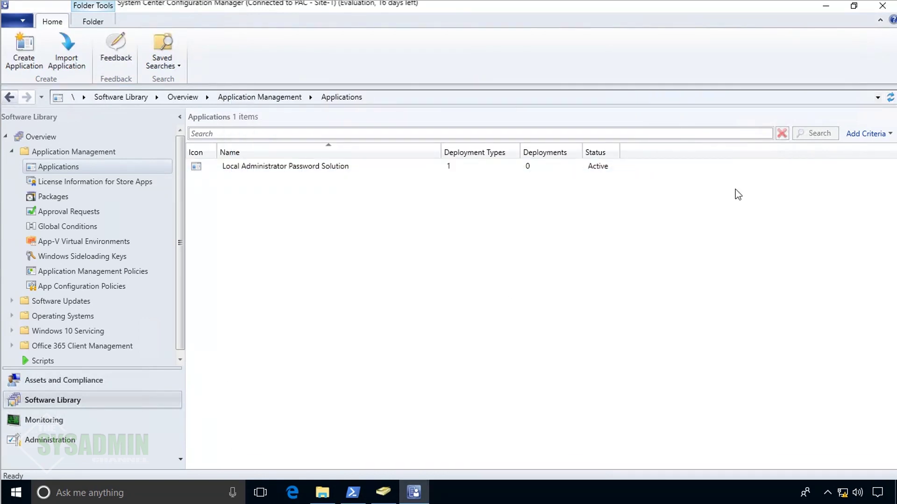
Refresh the applications list and check the content distribution status of Local Administrator Password Solution.
{"action": "left_click", "coordinate": [891, 97]}
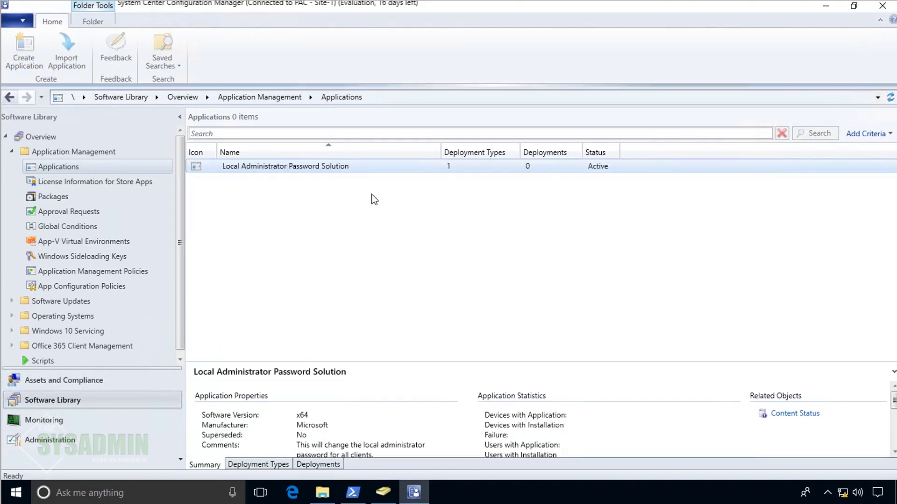
{"action": "left_click", "coordinate": [323, 167]}
{"action": "scroll", "coordinate": [633, 447], "scroll_direction": "down", "scroll_amount": 3}
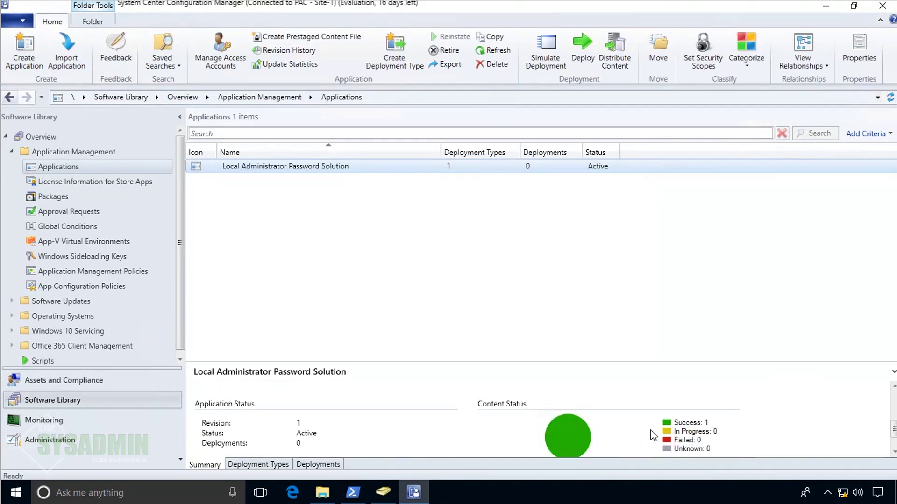
{"action": "left_click", "coordinate": [789, 434]}
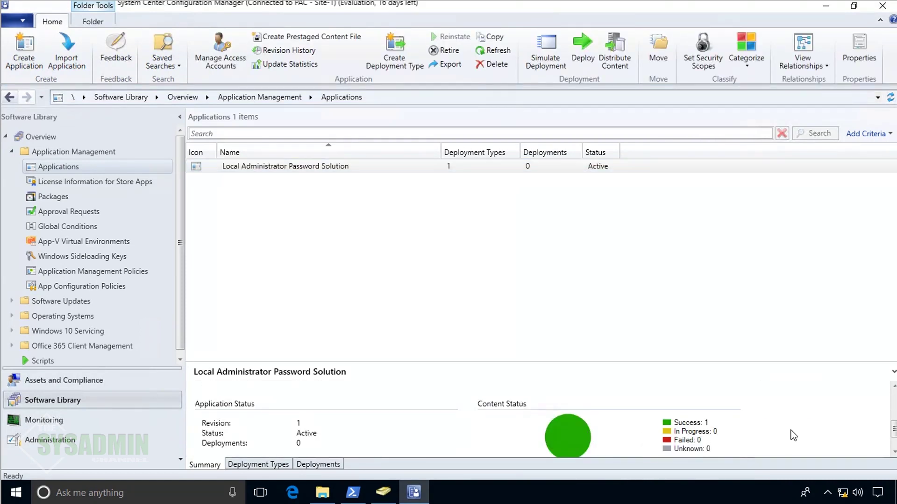
{"action": "scroll", "coordinate": [793, 435], "scroll_direction": "down", "scroll_amount": 1}
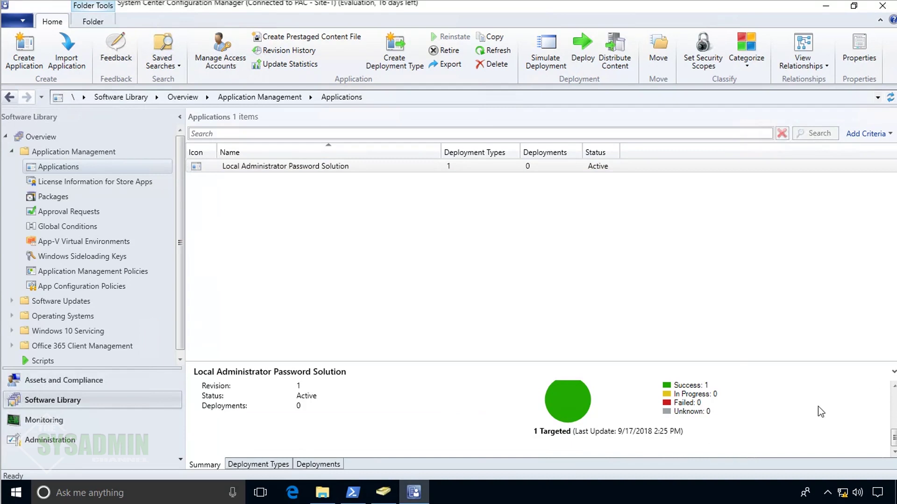
{"action": "scroll", "coordinate": [809, 428], "scroll_direction": "up", "scroll_amount": 1}
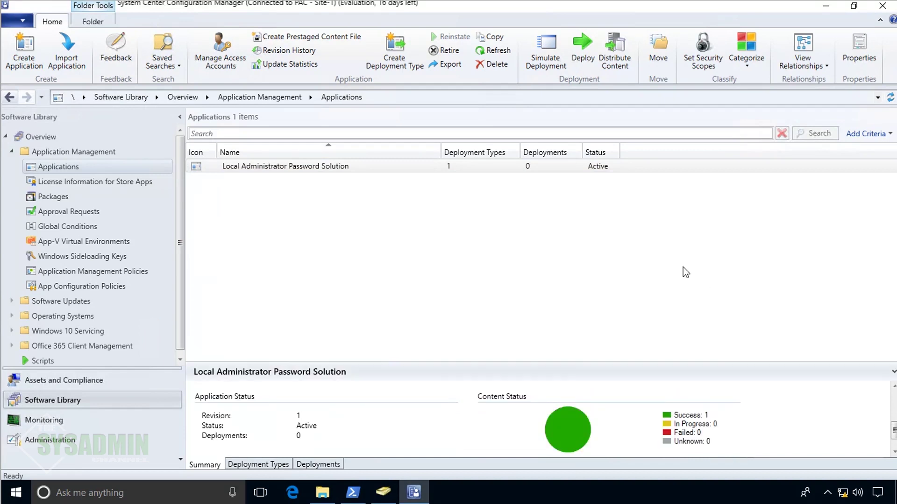
{"action": "left_click", "coordinate": [610, 245]}
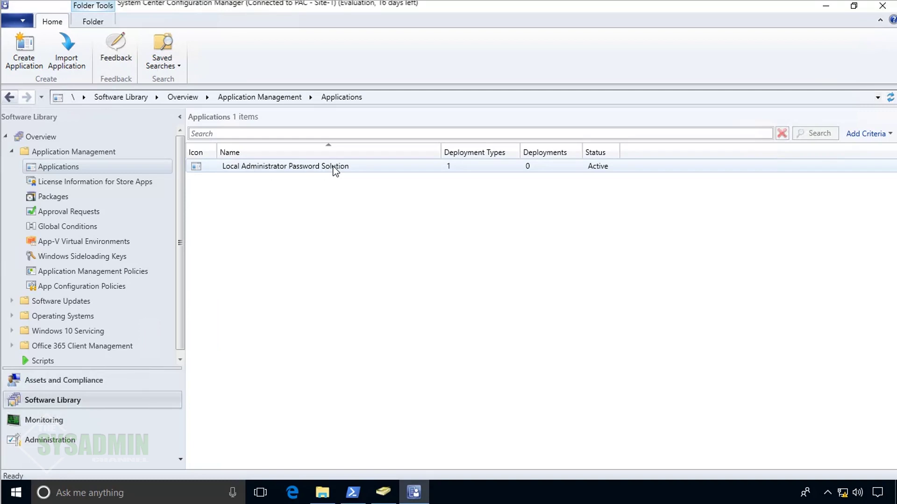
Start deploying the Local Administrator Password Solution application to the Microsoft LAPS device collection in the Software Deployments folder.
{"action": "left_click", "coordinate": [334, 169]}
{"action": "right_click", "coordinate": [334, 169]}
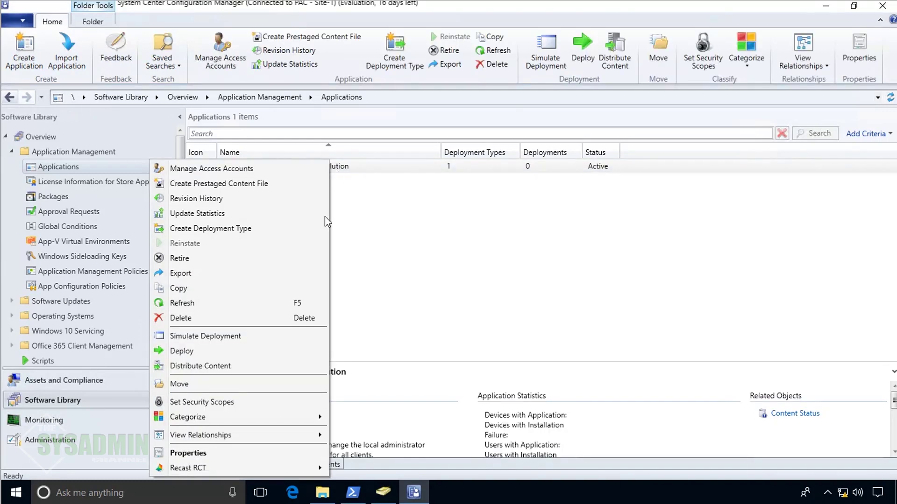
{"action": "left_click", "coordinate": [182, 351]}
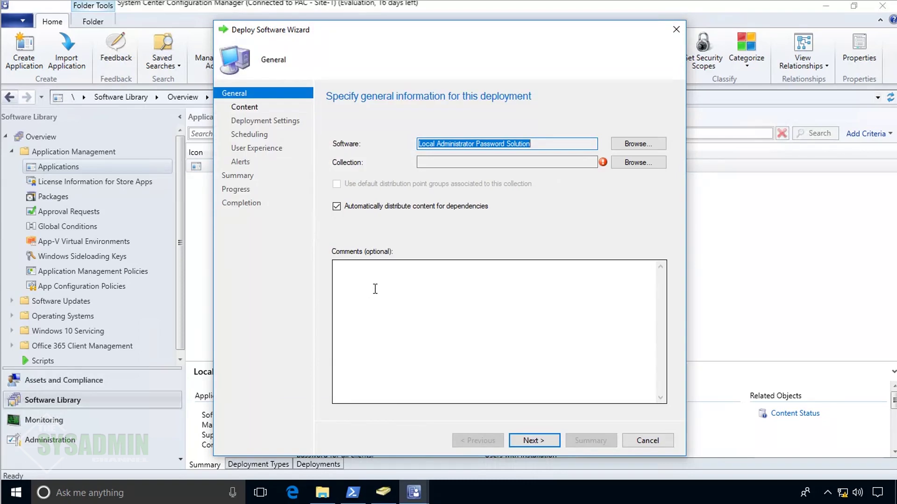
{"action": "left_click", "coordinate": [632, 161]}
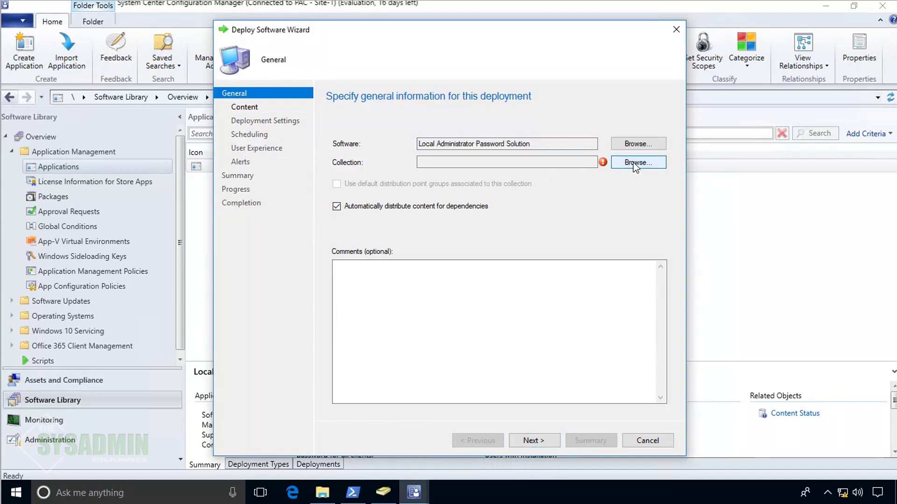
{"action": "left_click", "coordinate": [349, 121]}
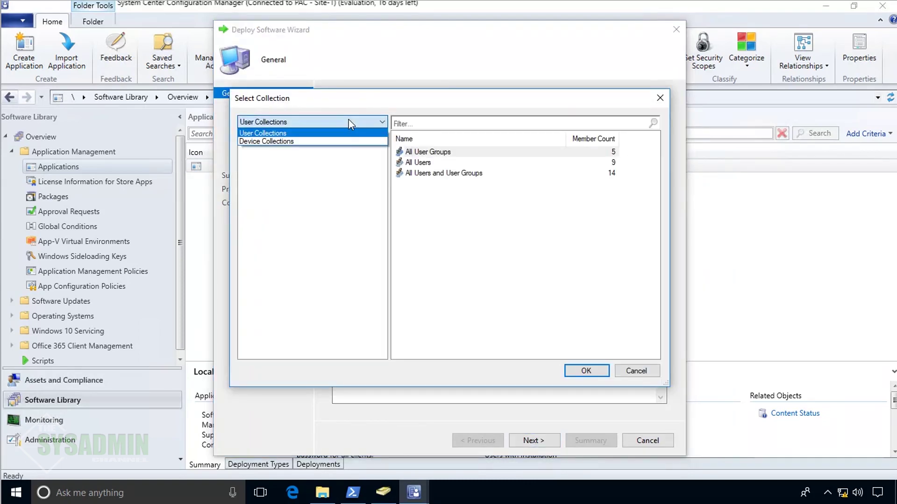
{"action": "left_click", "coordinate": [290, 141]}
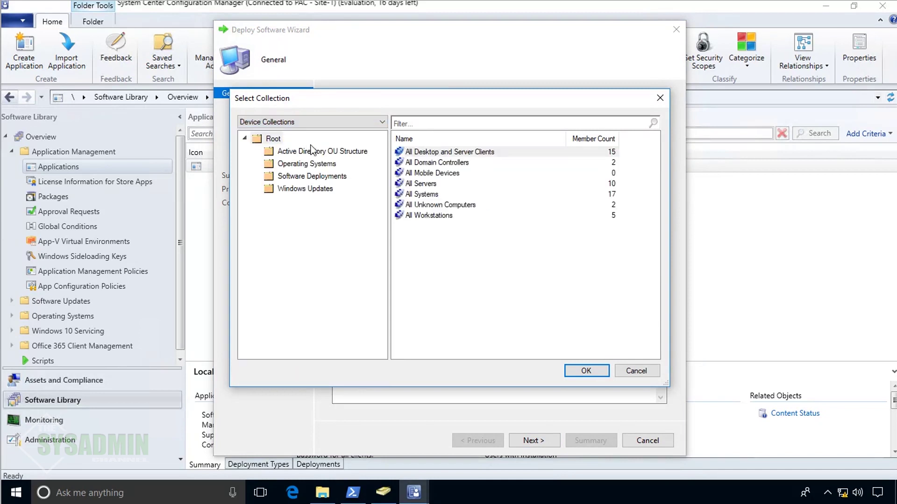
{"action": "left_click", "coordinate": [313, 176]}
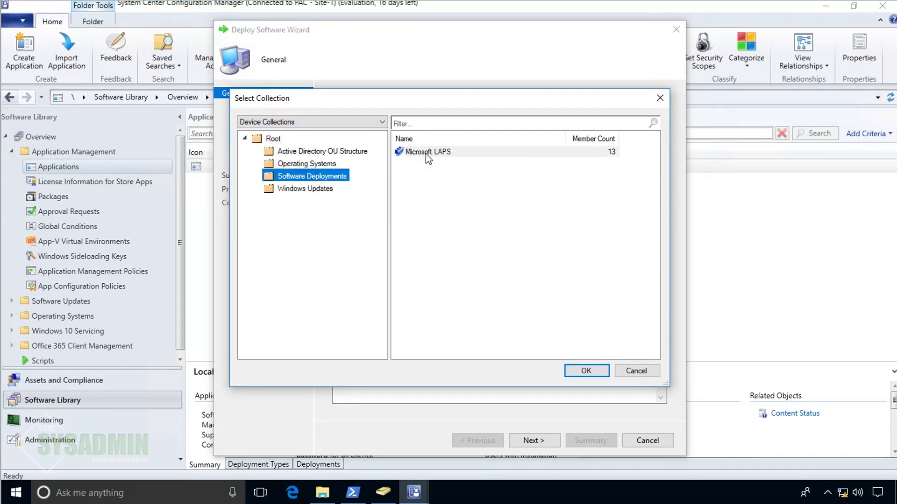
{"action": "left_click", "coordinate": [425, 153]}
{"action": "left_click", "coordinate": [585, 371]}
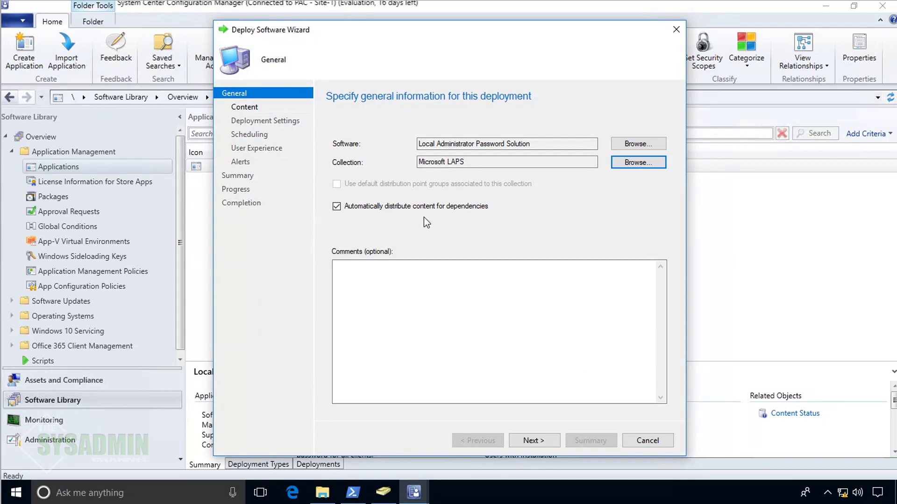
{"action": "left_click", "coordinate": [542, 443]}
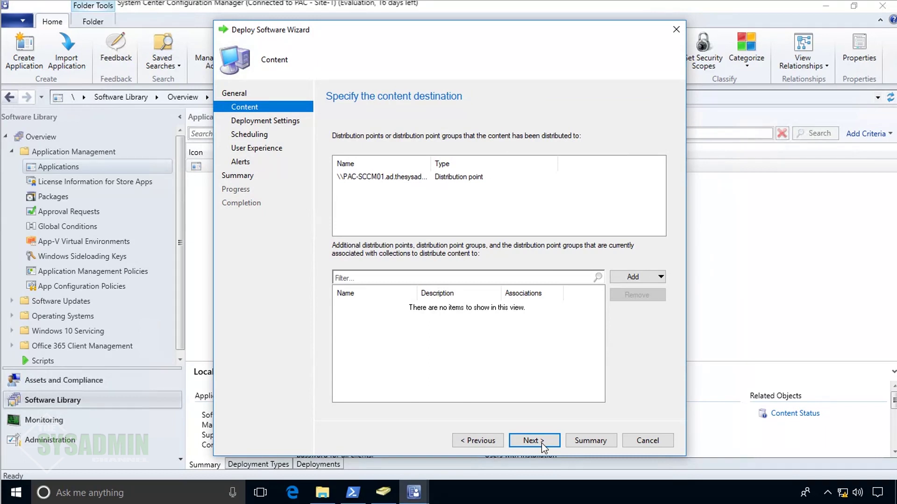
Set the deployment purpose to Required and accept the default content destination and schedule.
{"action": "left_click", "coordinate": [542, 443]}
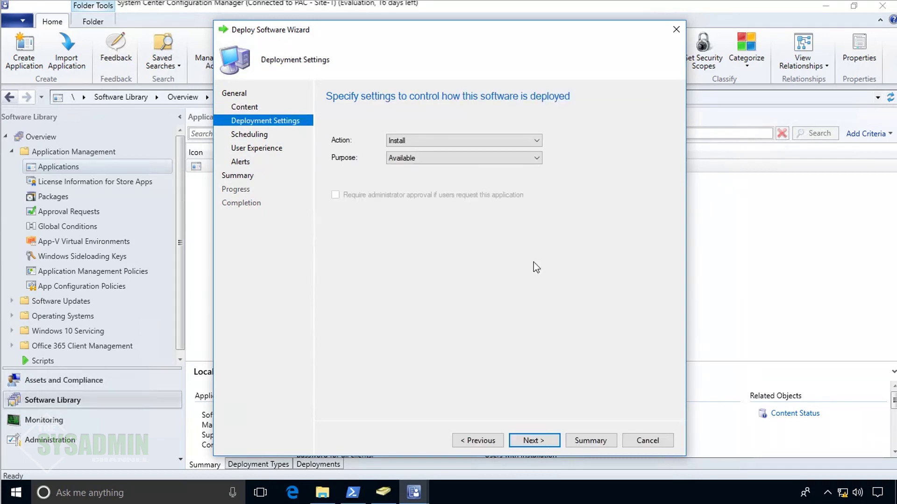
{"action": "left_click", "coordinate": [522, 163]}
{"action": "left_click", "coordinate": [457, 177]}
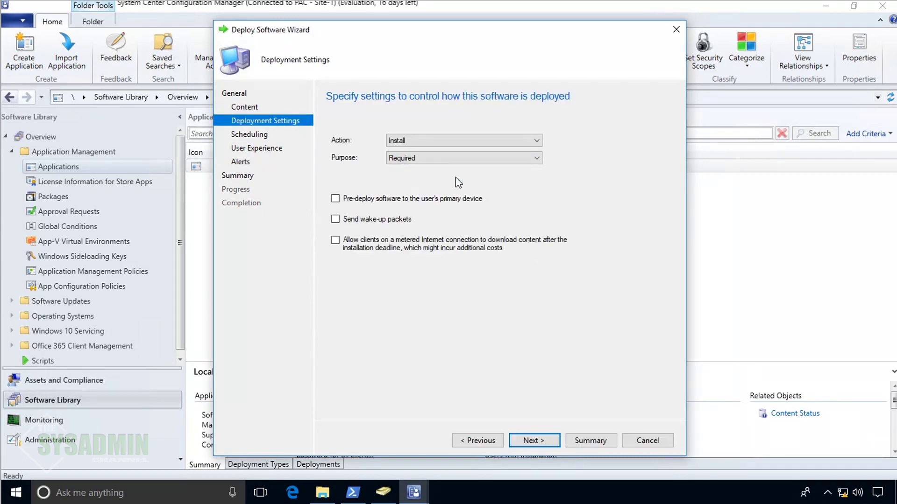
{"action": "left_click", "coordinate": [538, 442]}
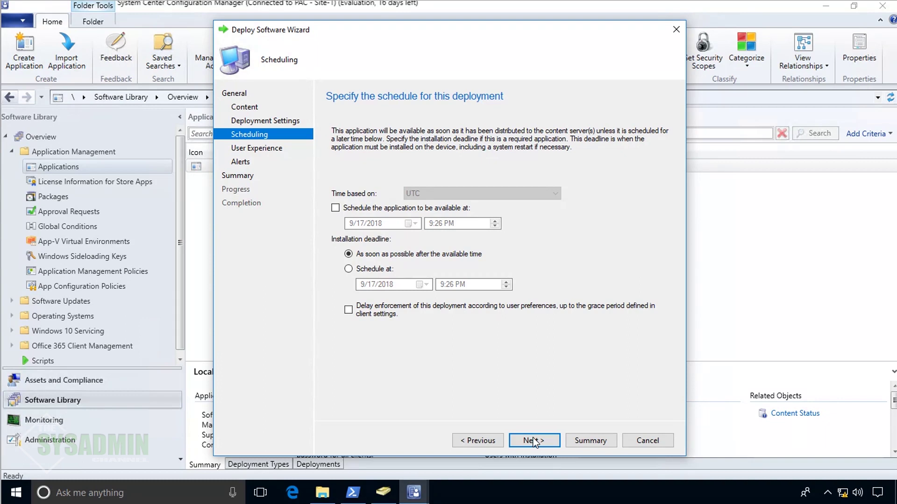
{"action": "left_click", "coordinate": [535, 442]}
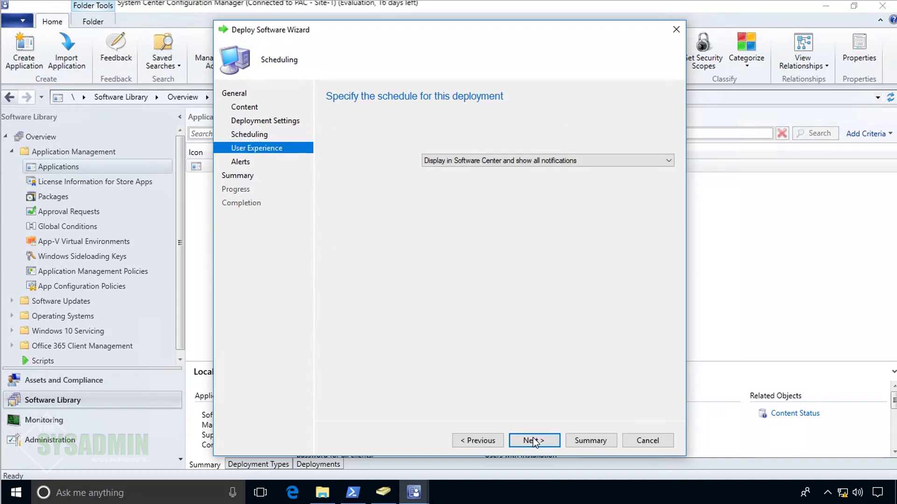
Allow software installation outside the maintenance window, keep the default alert options and complete the deployment wizard.
{"action": "left_click", "coordinate": [649, 160]}
{"action": "left_click", "coordinate": [650, 160]}
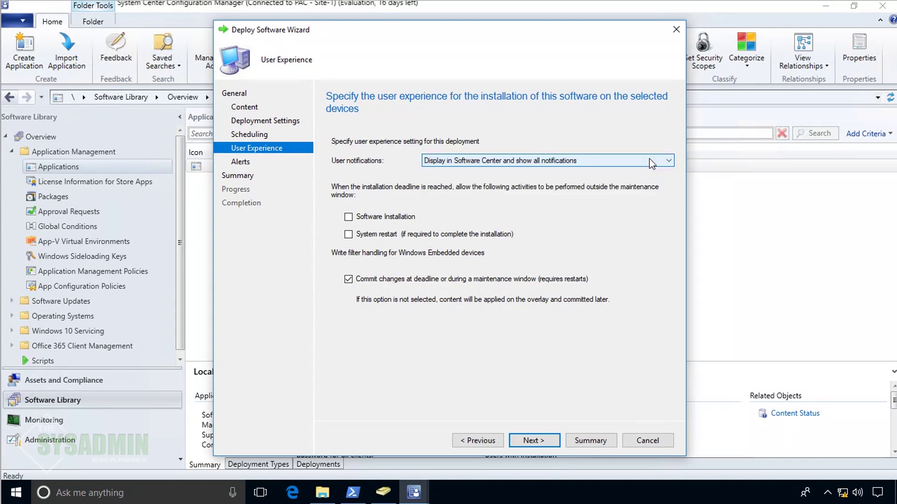
{"action": "left_click", "coordinate": [386, 219]}
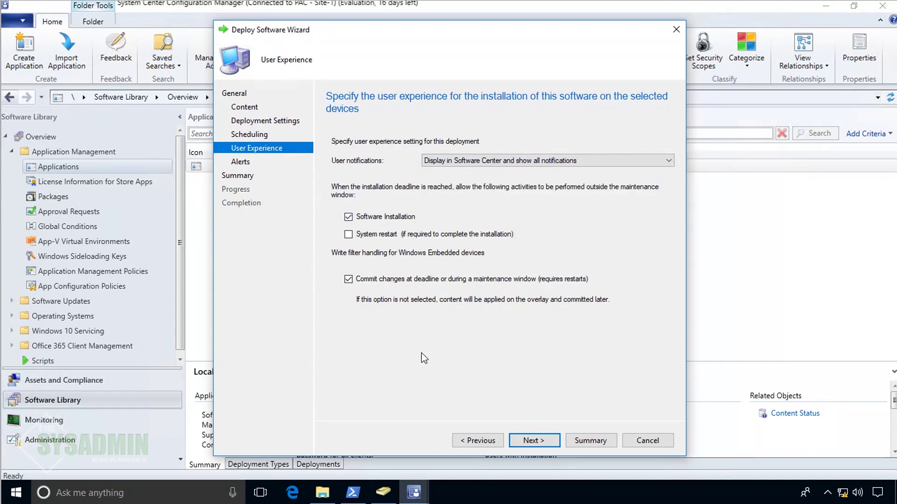
{"action": "left_click", "coordinate": [537, 441]}
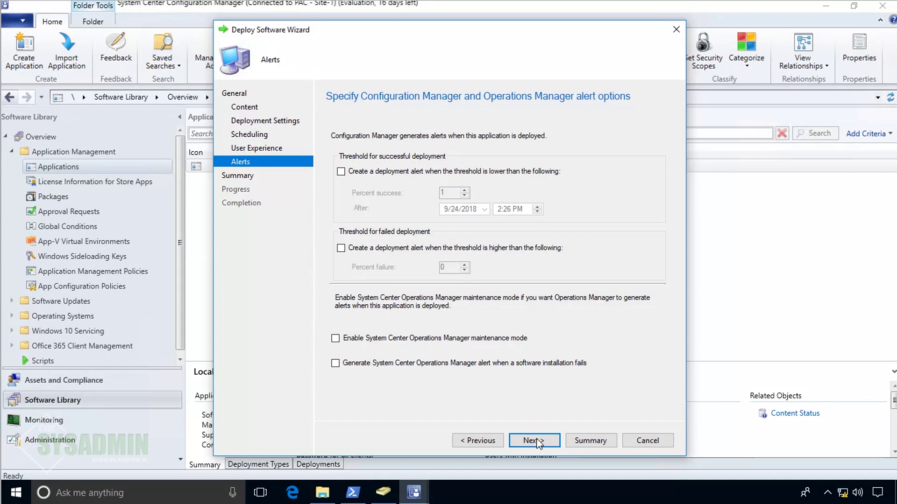
{"action": "left_click", "coordinate": [537, 441]}
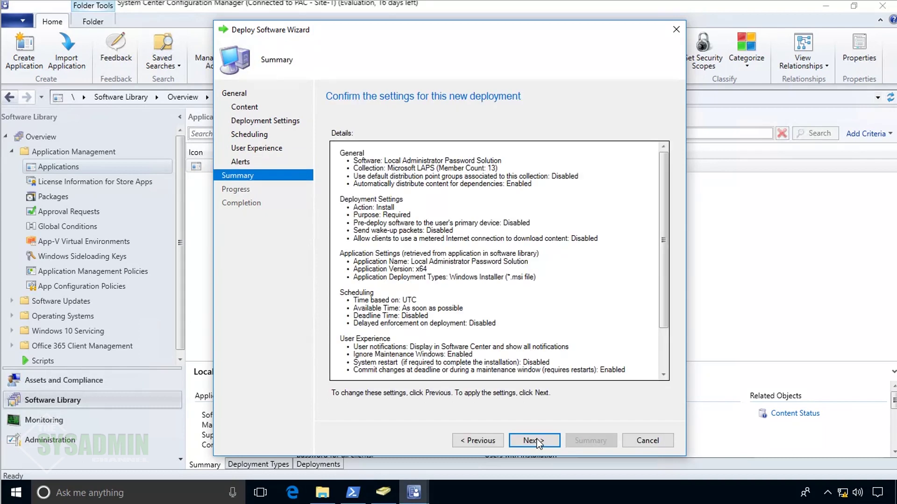
{"action": "left_click", "coordinate": [537, 441]}
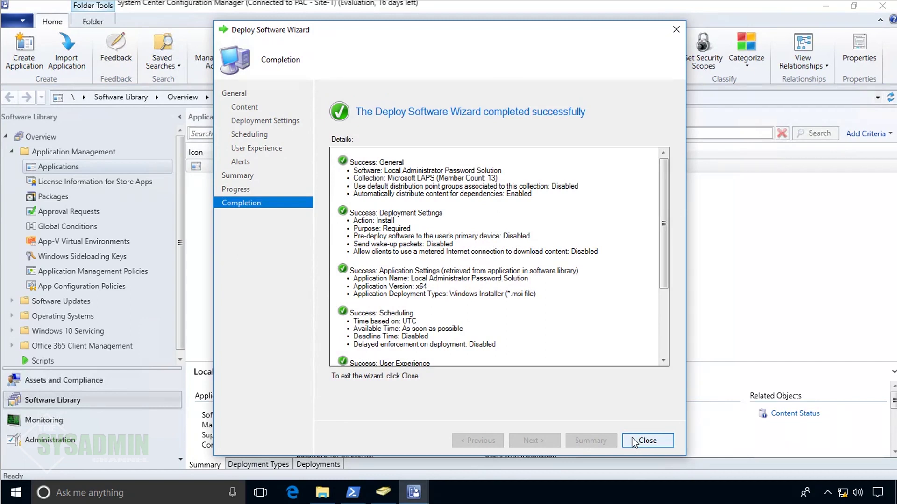
{"action": "left_click", "coordinate": [646, 441]}
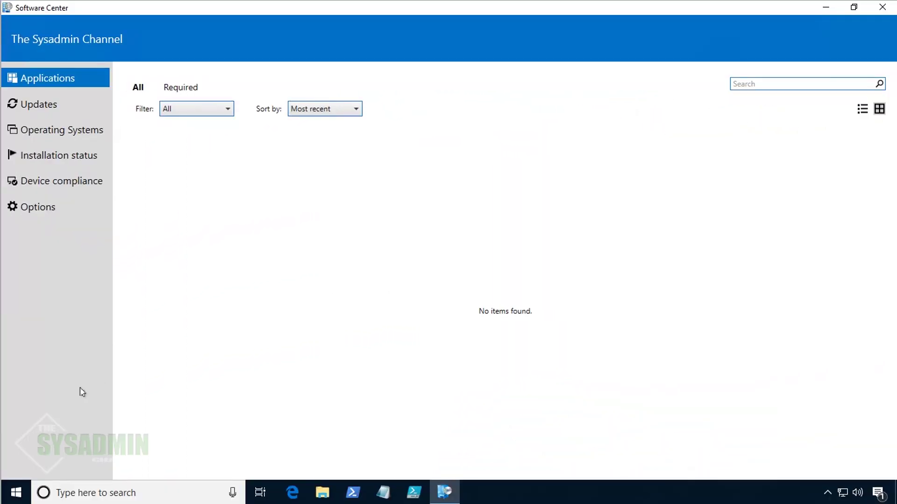
Open the Configuration Manager client properties from Control Panel on the client computer.
{"action": "left_click", "coordinate": [14, 493]}
{"action": "type", "text": "control"}
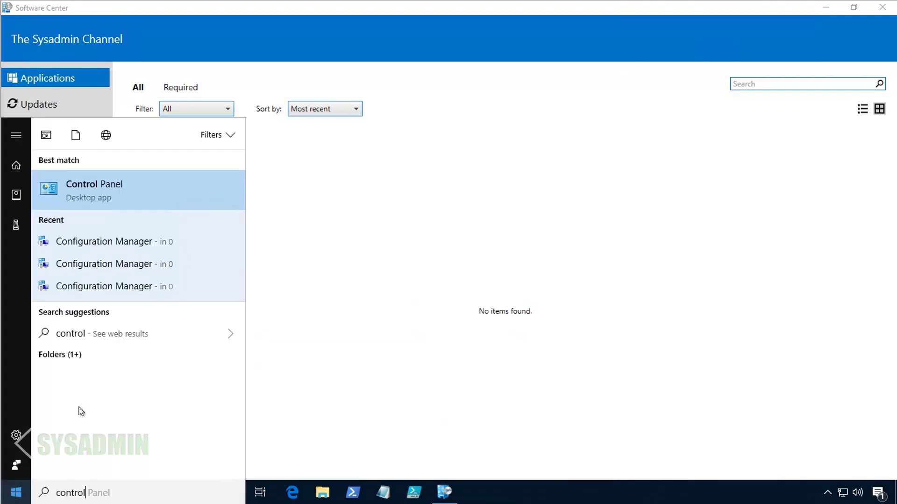
{"action": "left_click", "coordinate": [104, 183]}
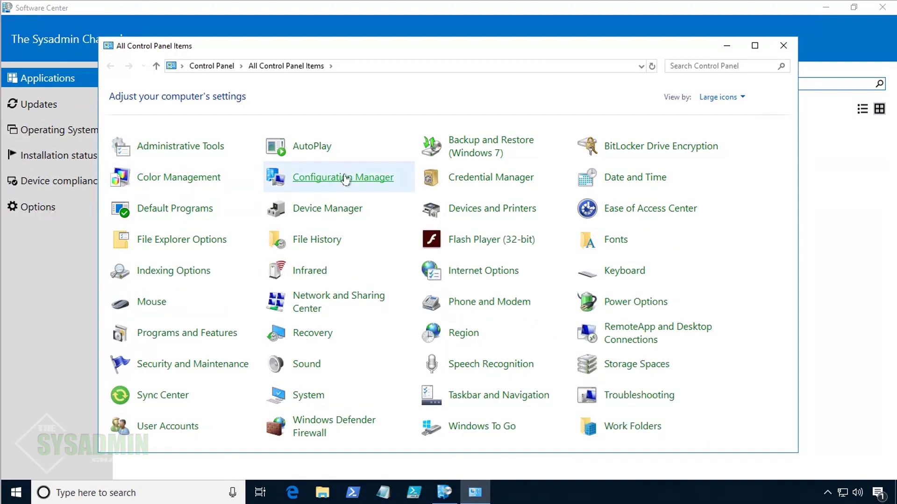
{"action": "left_click", "coordinate": [345, 178]}
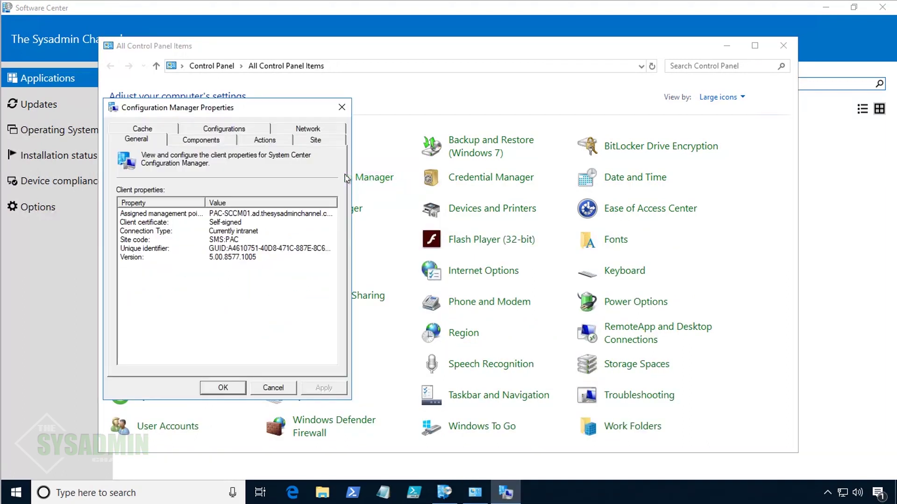
Run the Machine Policy Retrieval & Evaluation Cycle on the client and close the Configuration Manager properties.
{"action": "left_click", "coordinate": [274, 142]}
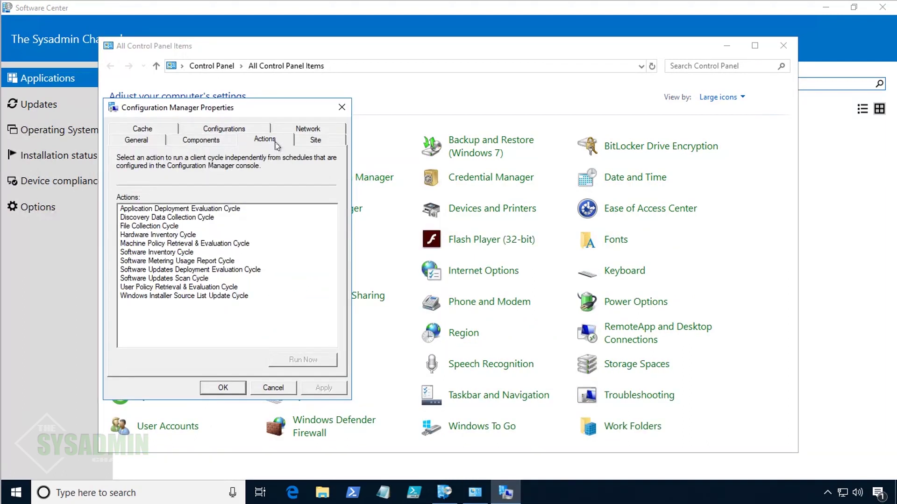
{"action": "left_click", "coordinate": [208, 243]}
{"action": "left_click", "coordinate": [299, 360]}
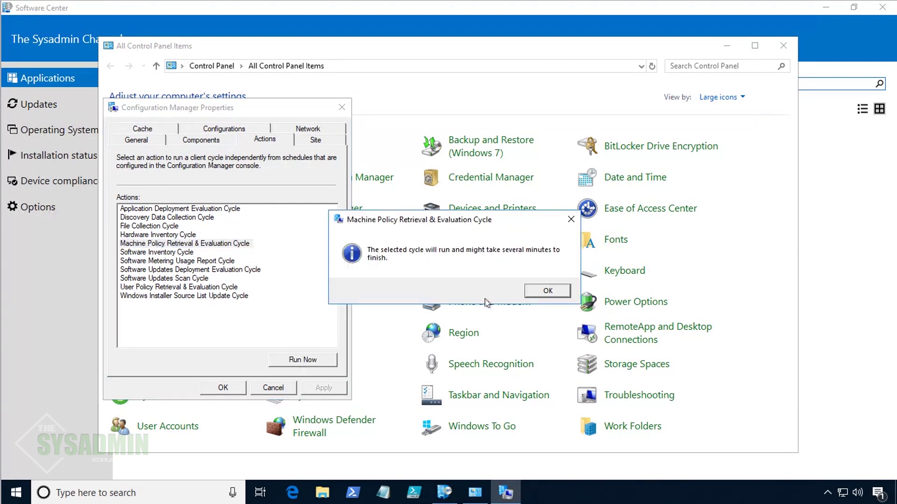
{"action": "left_click", "coordinate": [550, 288]}
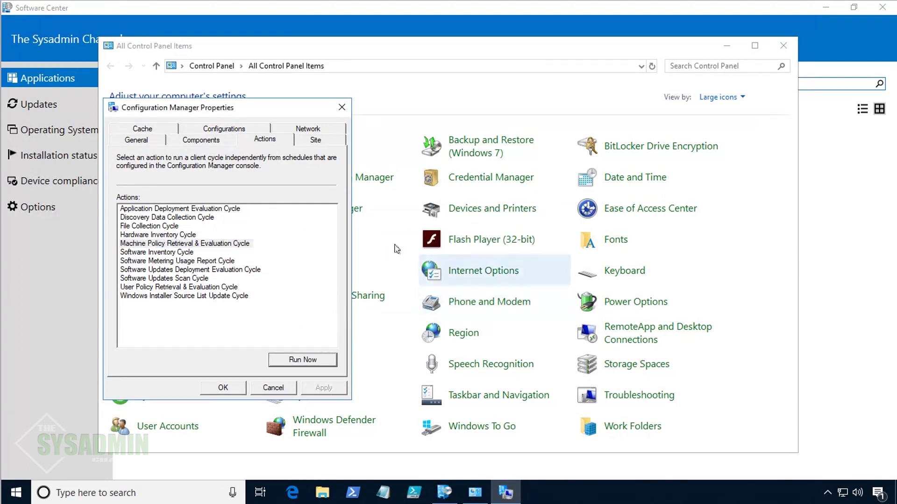
{"action": "left_click", "coordinate": [237, 388]}
Return to Software Center and check the installation status of Local Administrator Password Solution.
{"action": "left_click", "coordinate": [728, 46]}
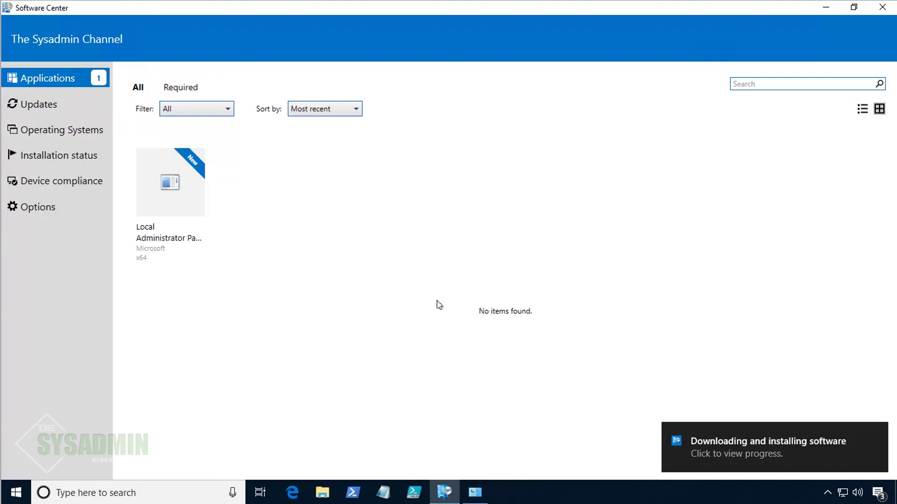
{"action": "left_click", "coordinate": [741, 456]}
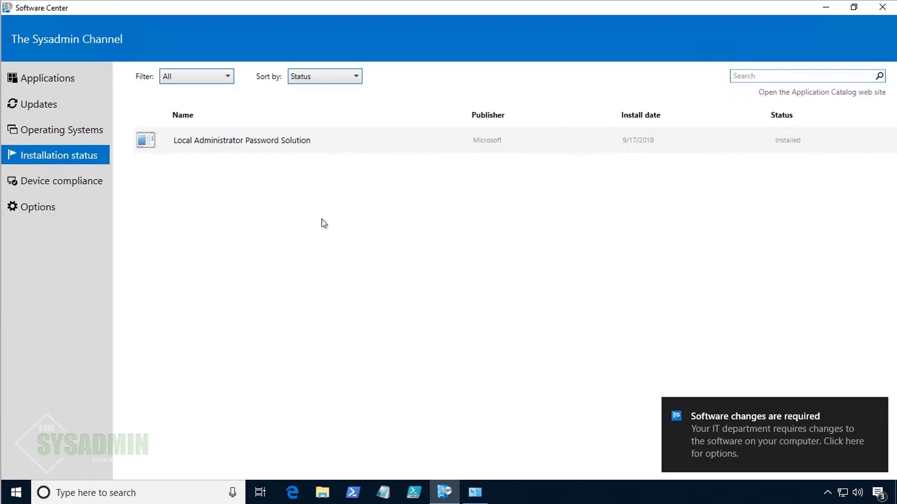
{"action": "left_click", "coordinate": [287, 146]}
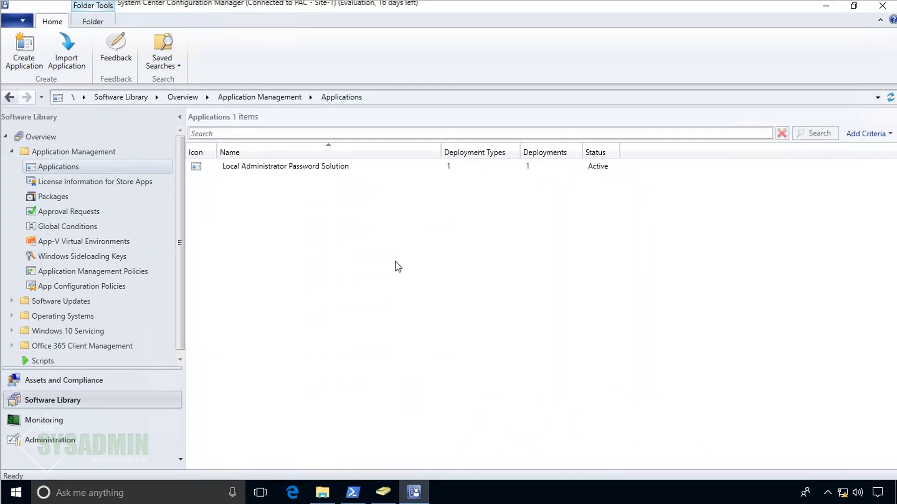
Switch to Group Policy Management on the server and view the policies linked to the Computers and Servers OUs under Home.
{"action": "left_click", "coordinate": [15, 497]}
{"action": "type", "text": "group"}
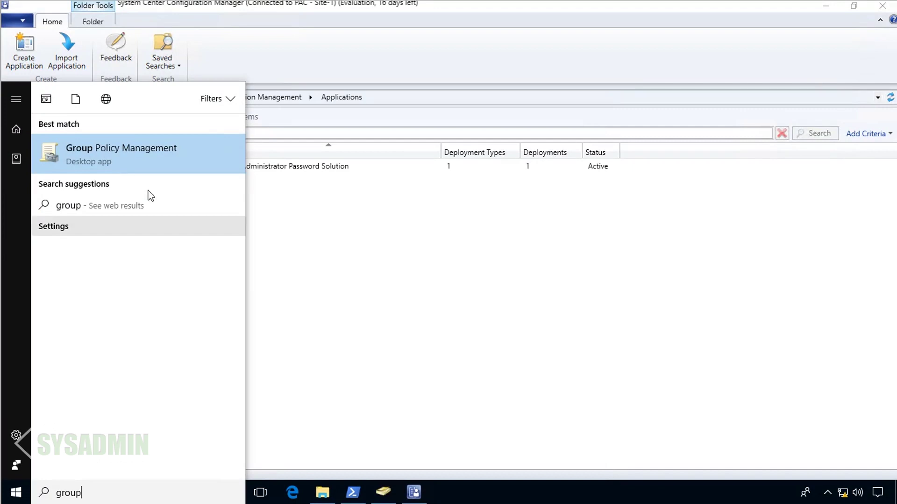
{"action": "left_click", "coordinate": [122, 151]}
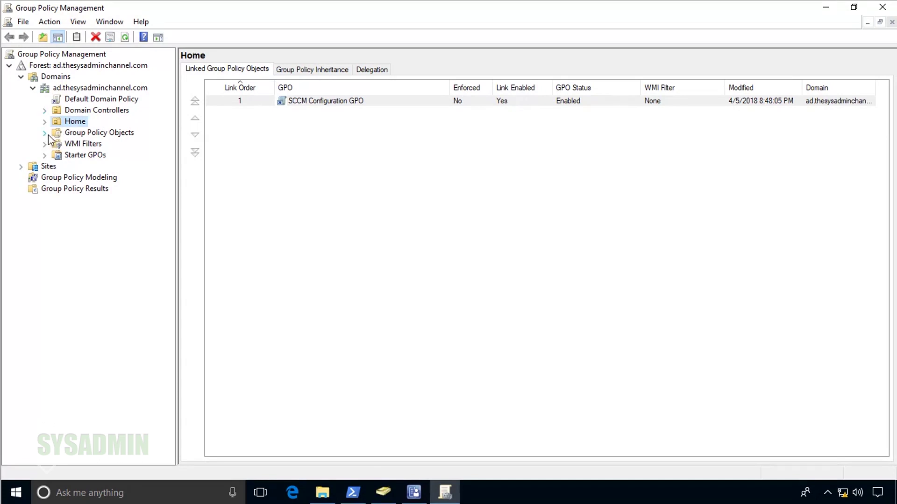
{"action": "left_click", "coordinate": [45, 122]}
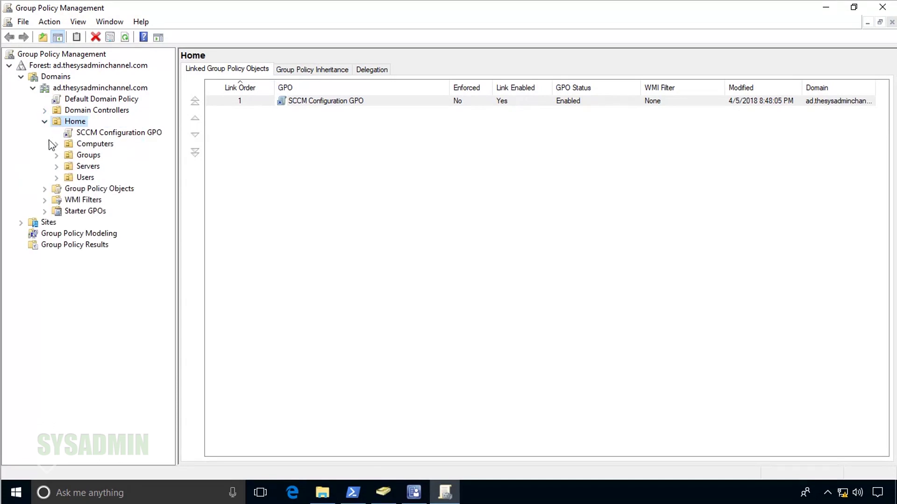
{"action": "left_click", "coordinate": [87, 145]}
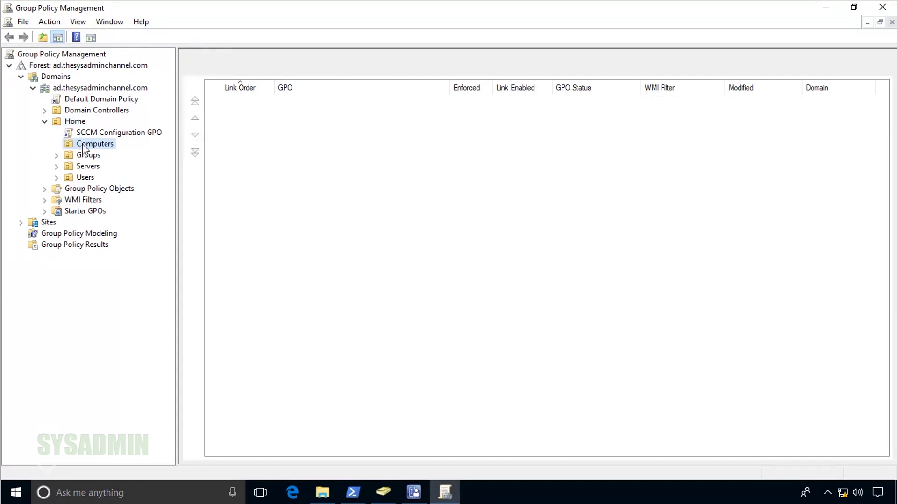
{"action": "left_click", "coordinate": [87, 167]}
Create a new group policy object named "LAPS - ServerPolicy" under Group Policy Objects, without a source starter GPO.
{"action": "left_click", "coordinate": [45, 190]}
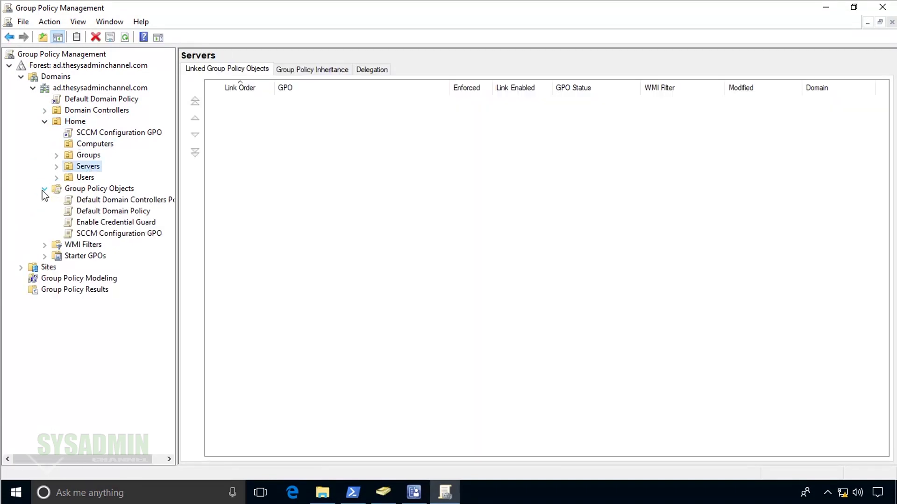
{"action": "left_click", "coordinate": [91, 190]}
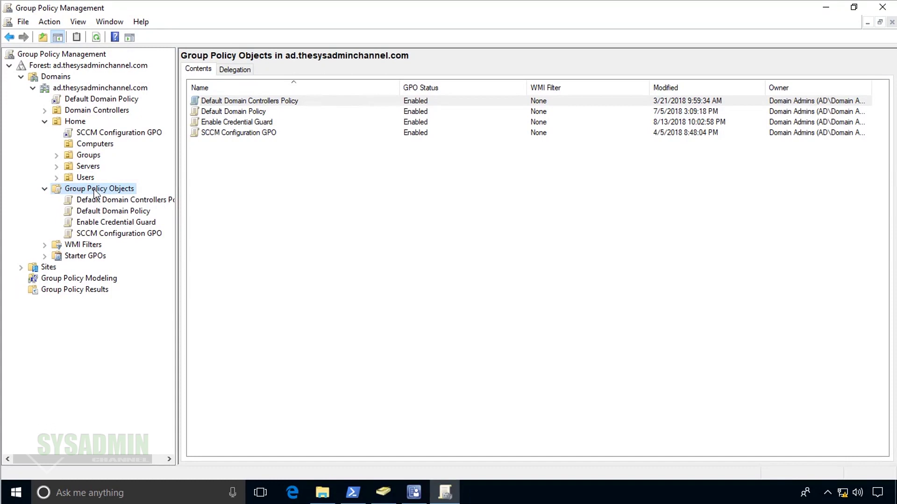
{"action": "right_click", "coordinate": [97, 189]}
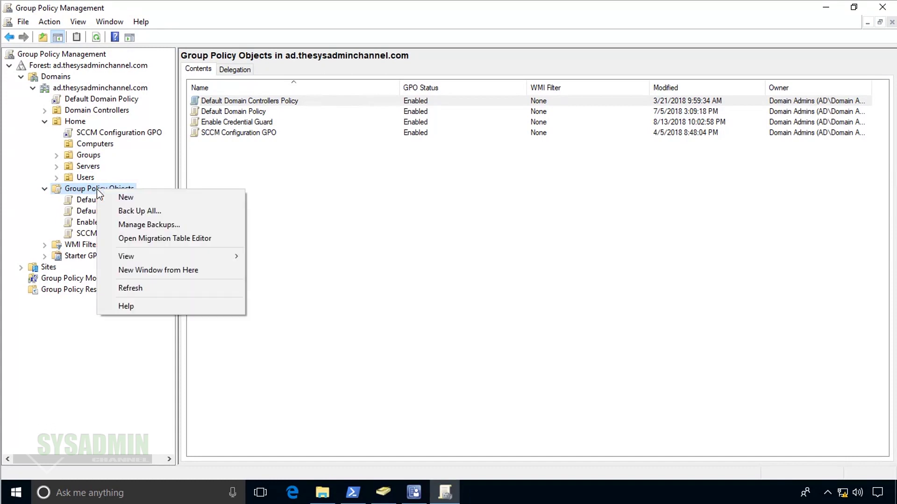
{"action": "left_click", "coordinate": [128, 197]}
{"action": "type", "text": "LAPS - ServerPolicy"}
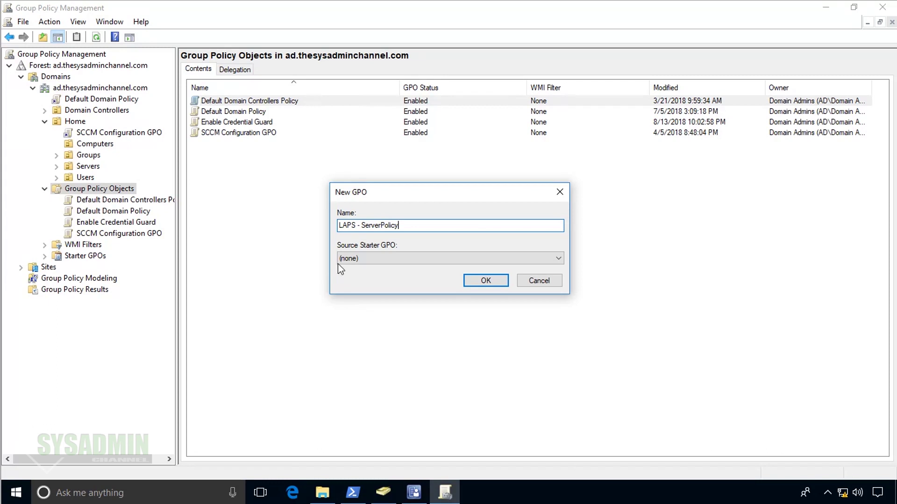
{"action": "left_click", "coordinate": [482, 282]}
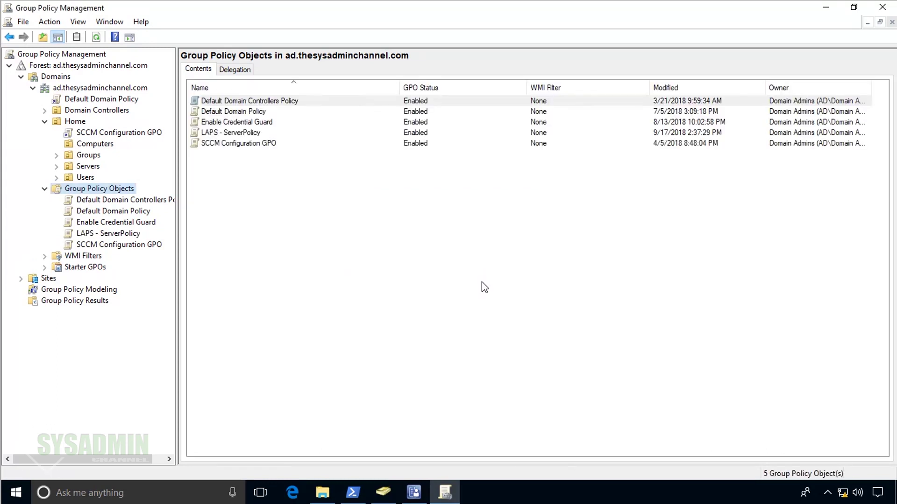
Create another group policy object named "LAPS - ComputerPolicy" in the same domain.
{"action": "right_click", "coordinate": [112, 187]}
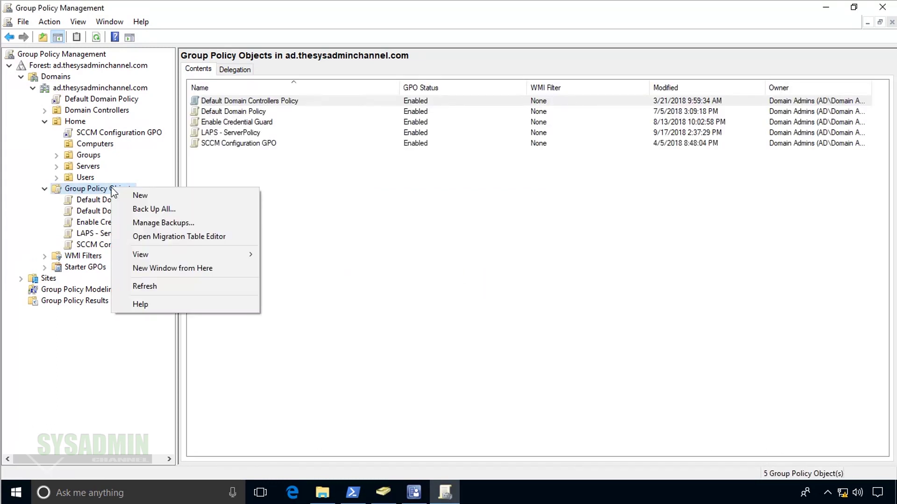
{"action": "left_click", "coordinate": [140, 196]}
{"action": "type", "text": "LAPS - ComputerPolicy"}
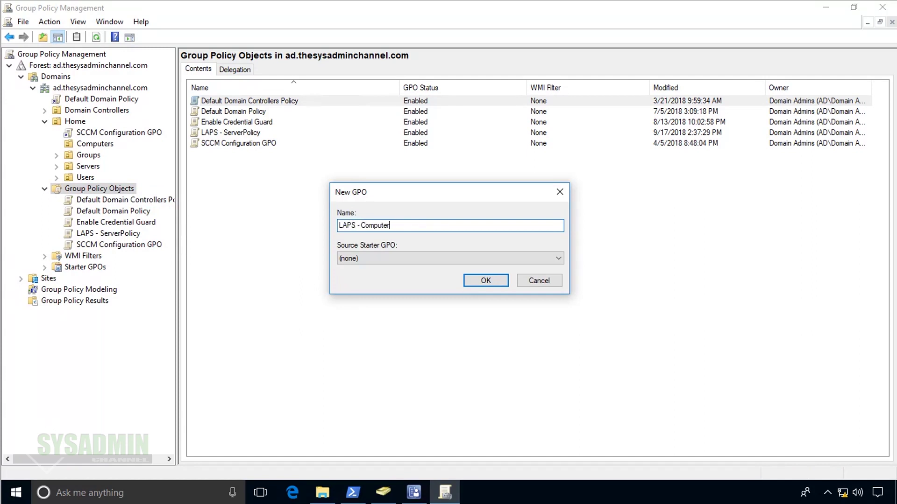
{"action": "left_click", "coordinate": [490, 282]}
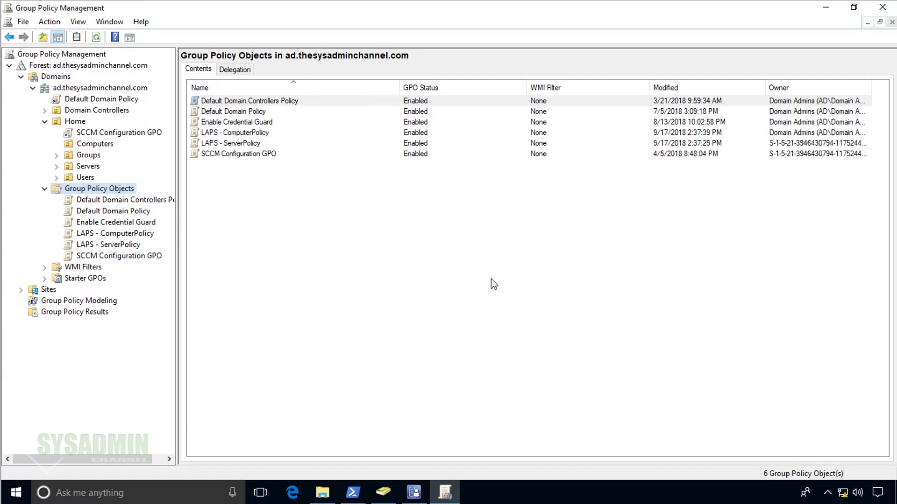
Open LAPS - ServerPolicy for editing and show the LAPS settings in the Administrative Templates of Computer Configuration.
{"action": "left_click", "coordinate": [146, 244]}
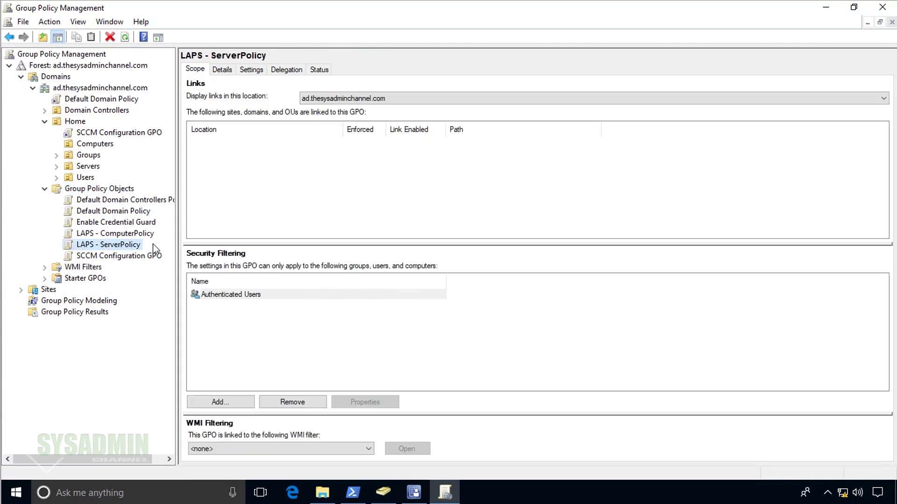
{"action": "right_click", "coordinate": [122, 244]}
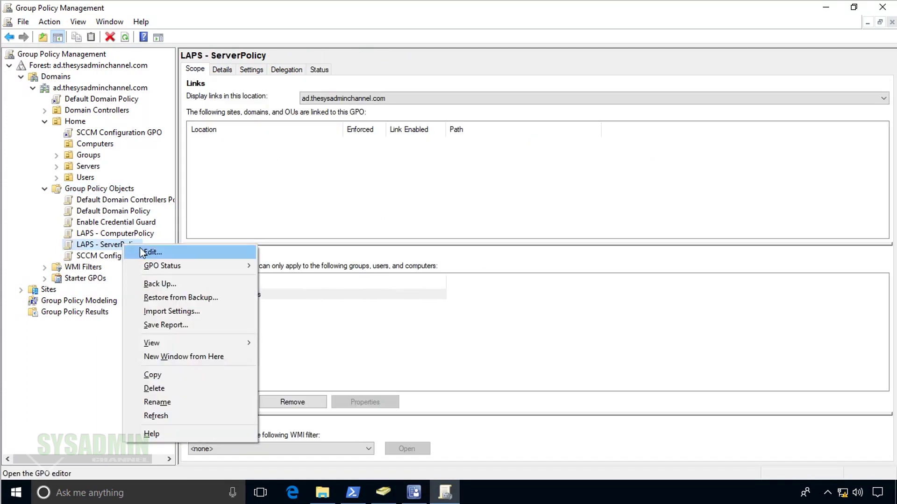
{"action": "left_click", "coordinate": [142, 252]}
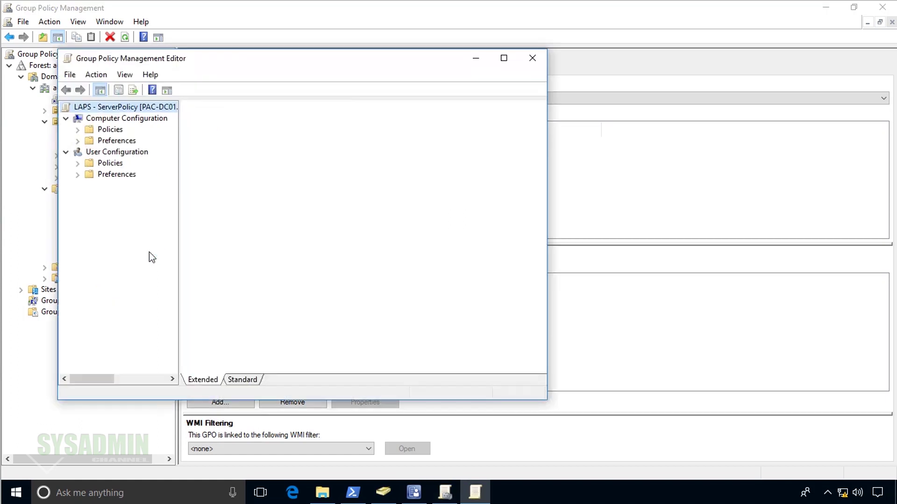
{"action": "left_click", "coordinate": [504, 58]}
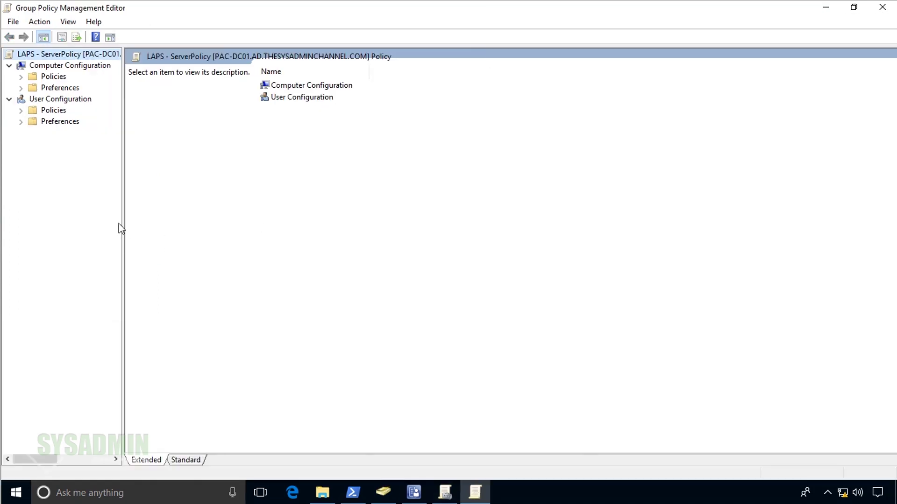
{"action": "left_click_drag", "start_coordinate": [123, 221], "coordinate": [151, 221]}
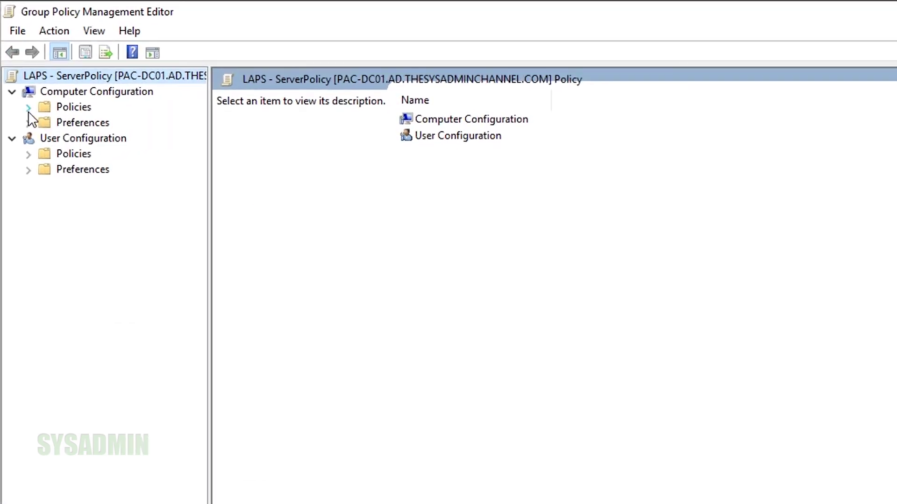
{"action": "left_click", "coordinate": [29, 107]}
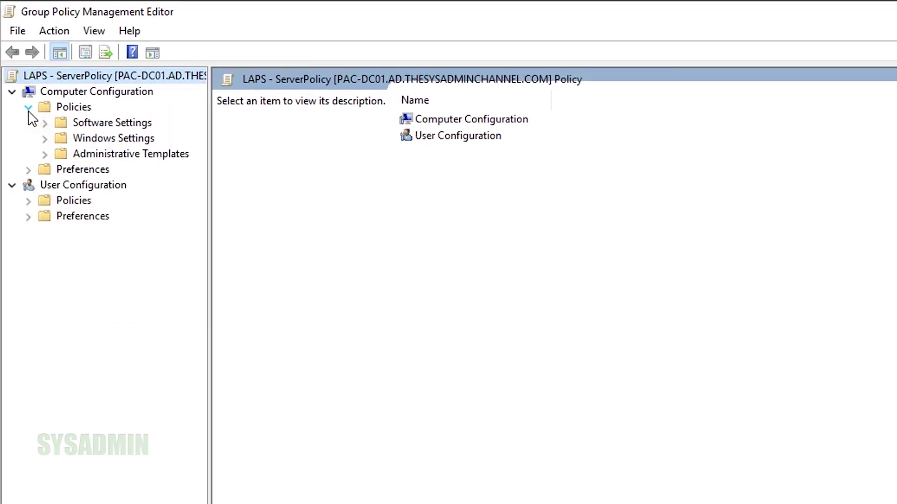
{"action": "left_click", "coordinate": [46, 155]}
{"action": "left_click", "coordinate": [101, 185]}
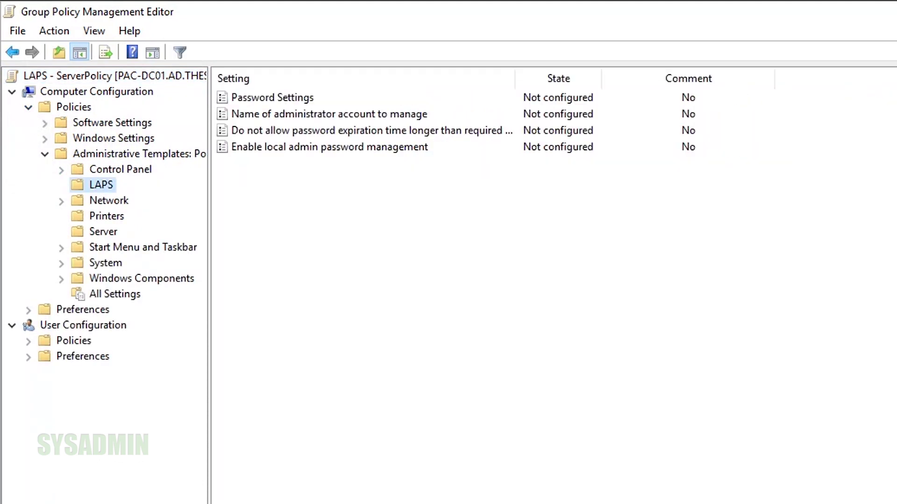
Enable the Password Settings policy with a password length of 20 and apply it.
{"action": "left_click", "coordinate": [312, 97]}
{"action": "double_click", "coordinate": [312, 96]}
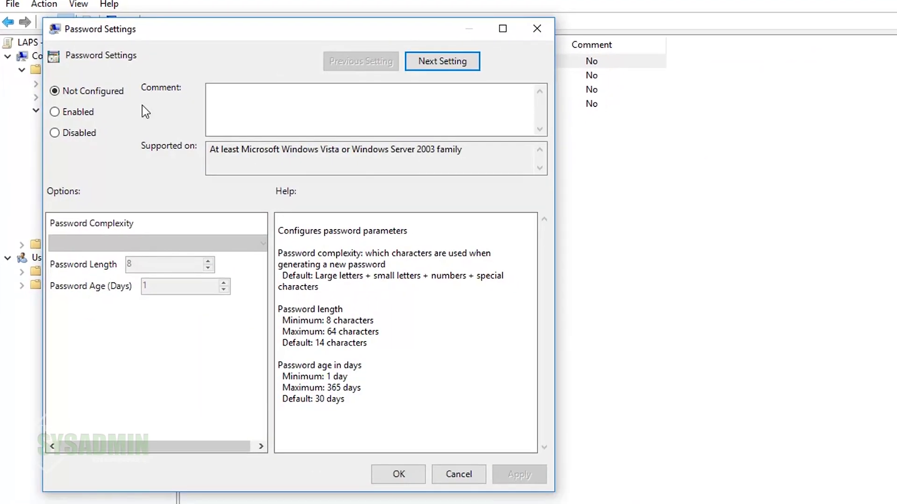
{"action": "left_click", "coordinate": [80, 114]}
{"action": "left_click_drag", "start_coordinate": [163, 266], "coordinate": [88, 262]}
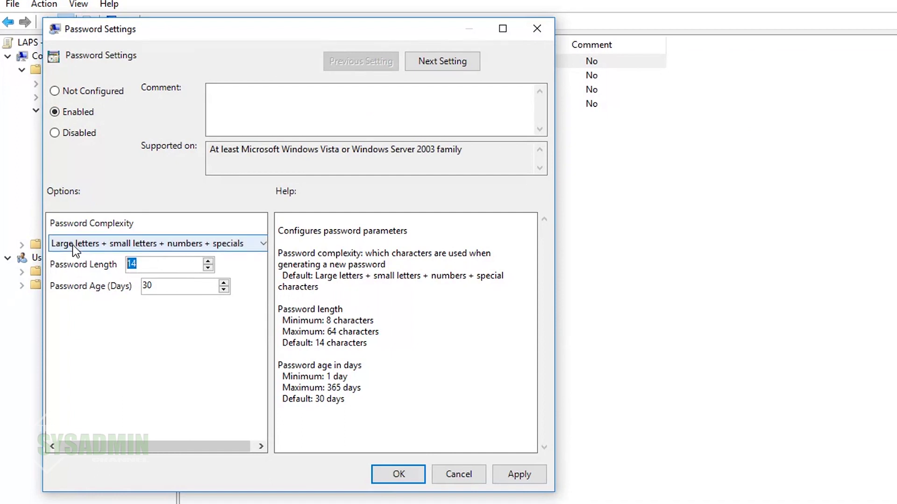
{"action": "type", "text": "20"}
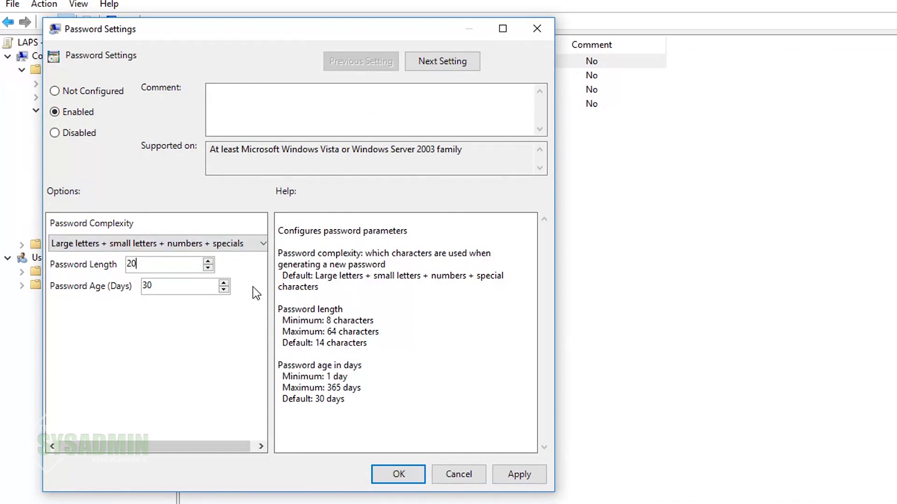
{"action": "left_click", "coordinate": [260, 244]}
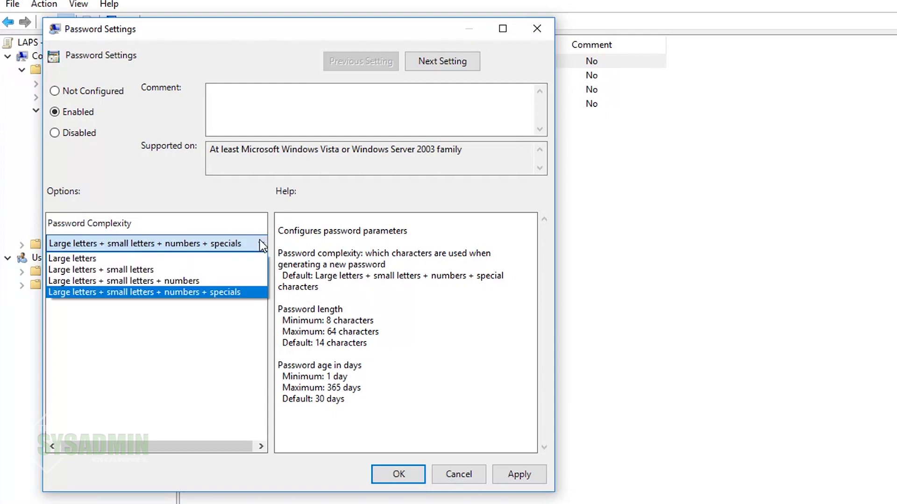
{"action": "left_click", "coordinate": [260, 243]}
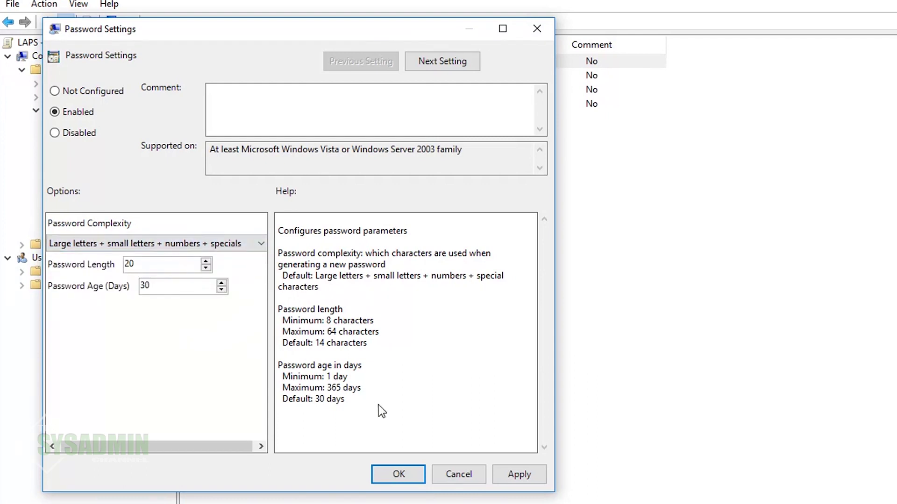
{"action": "left_click", "coordinate": [515, 473]}
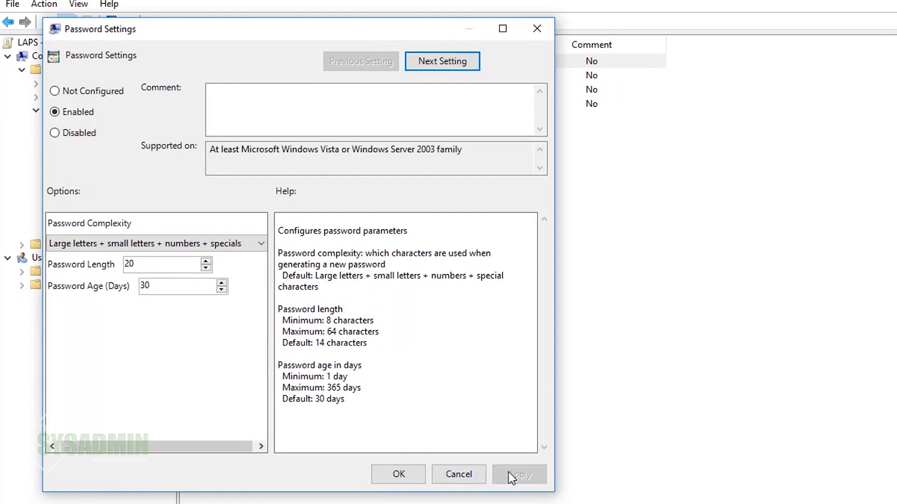
Advance through the remaining LAPS settings, enable "Enable local admin password management", and close the policy editor.
{"action": "left_click", "coordinate": [441, 66]}
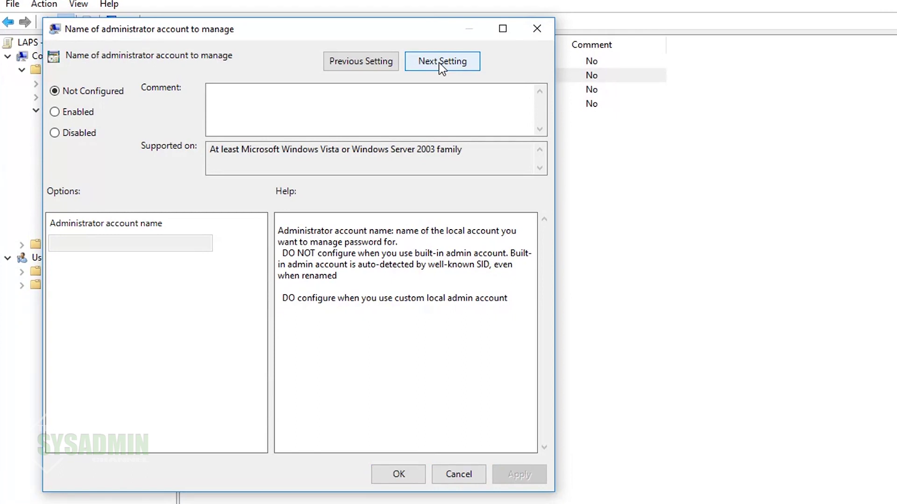
{"action": "left_click", "coordinate": [441, 68]}
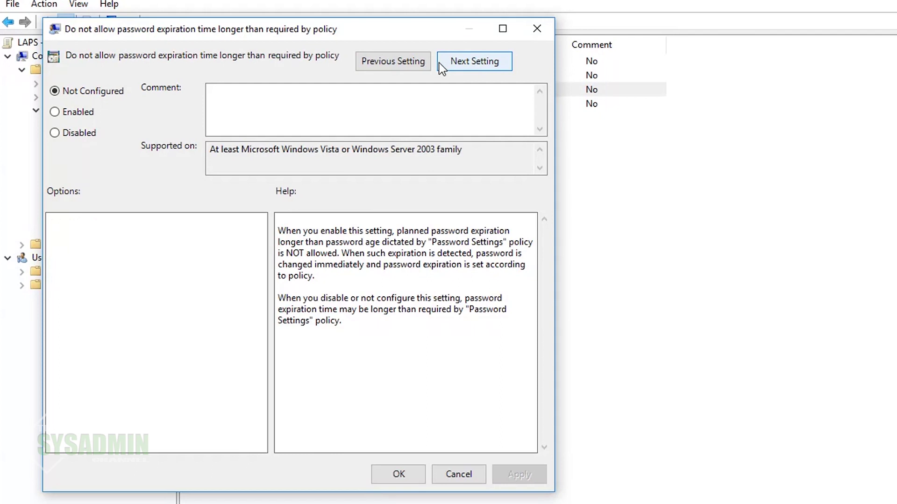
{"action": "left_click", "coordinate": [467, 65]}
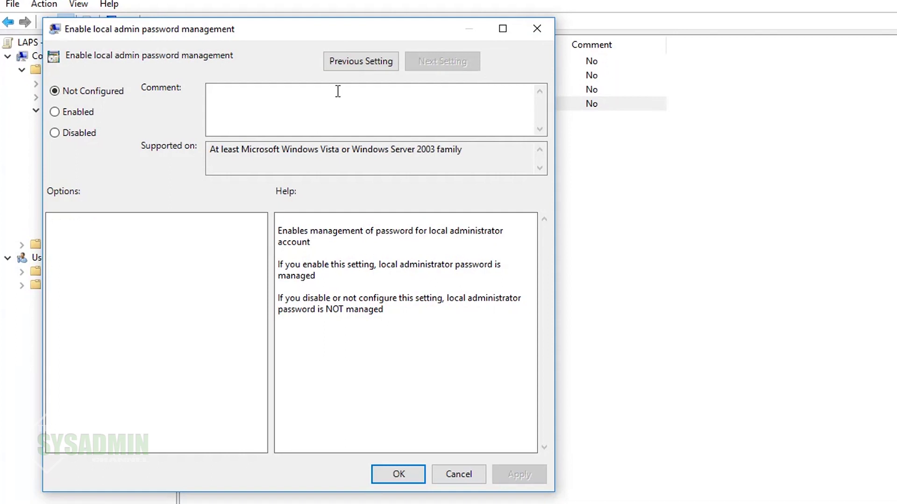
{"action": "left_click", "coordinate": [78, 116]}
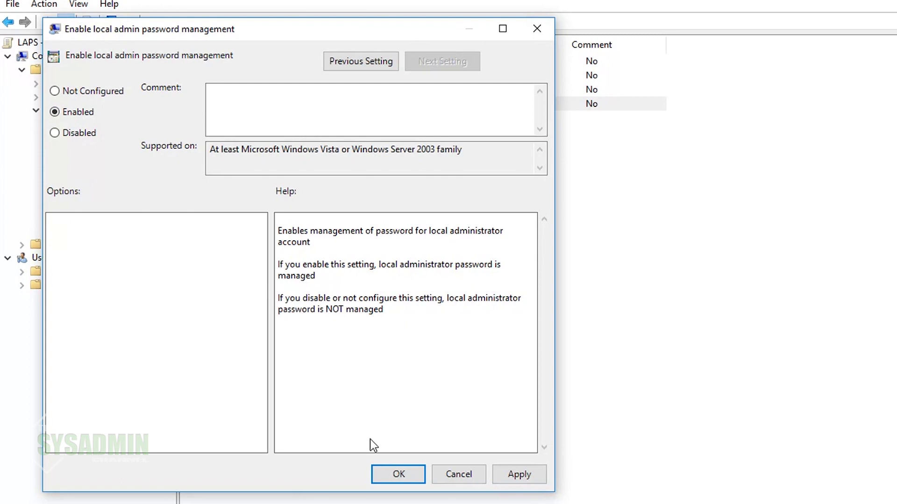
{"action": "left_click", "coordinate": [398, 474]}
{"action": "left_click", "coordinate": [468, 238]}
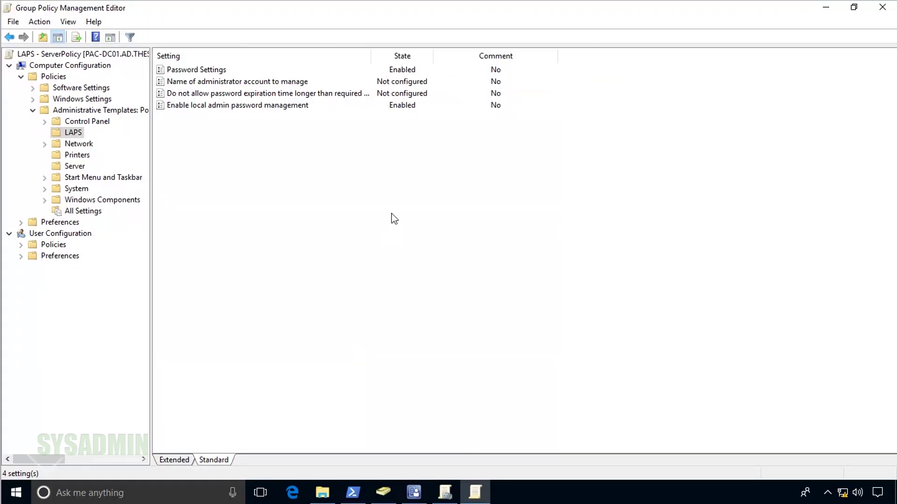
{"action": "left_click", "coordinate": [883, 7]}
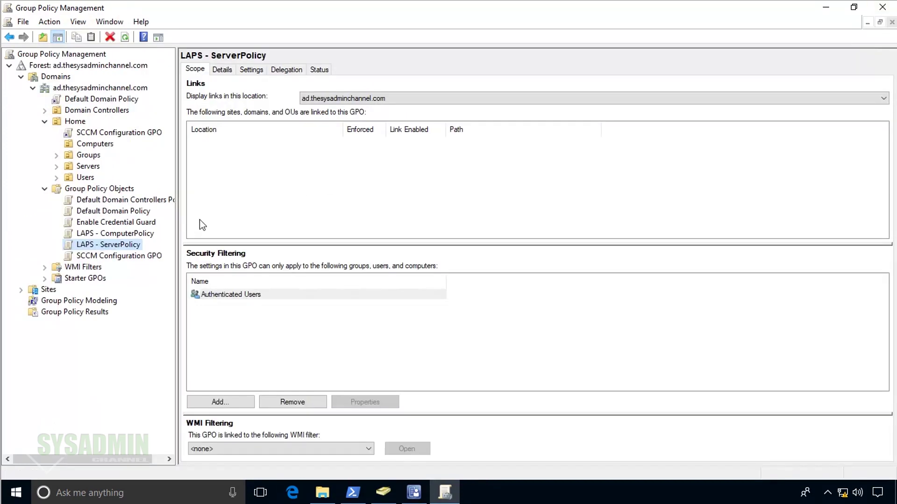
View the settings report of the LAPS - ComputerPolicy GPO with its Administrative Templates section expanded.
{"action": "left_click", "coordinate": [125, 233]}
{"action": "right_click", "coordinate": [122, 233]}
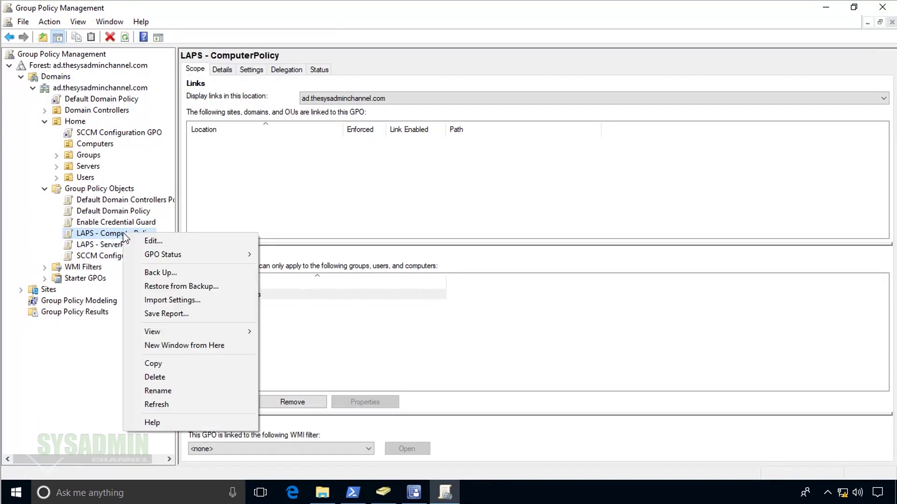
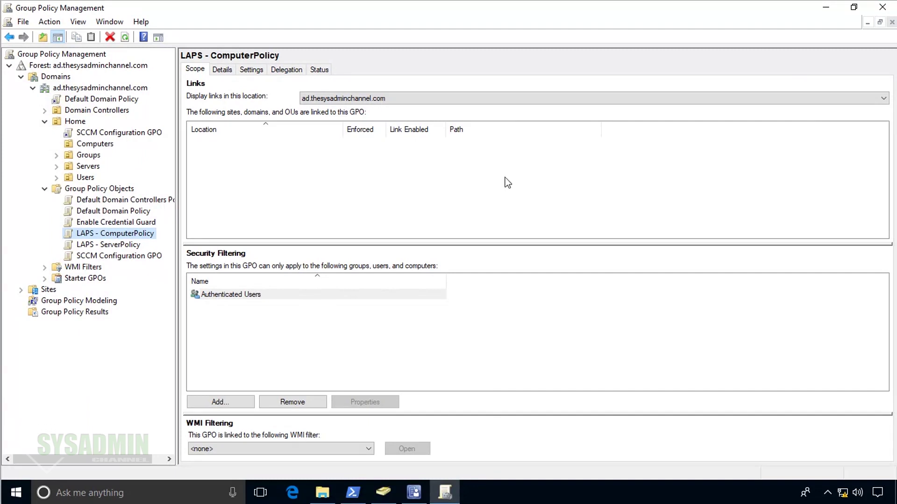
{"action": "left_click", "coordinate": [124, 245]}
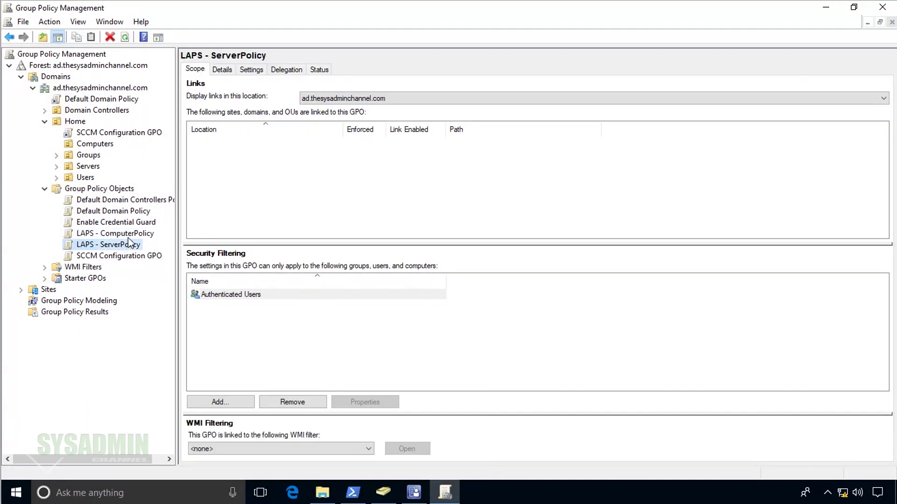
{"action": "left_click", "coordinate": [126, 234]}
{"action": "left_click", "coordinate": [253, 71]}
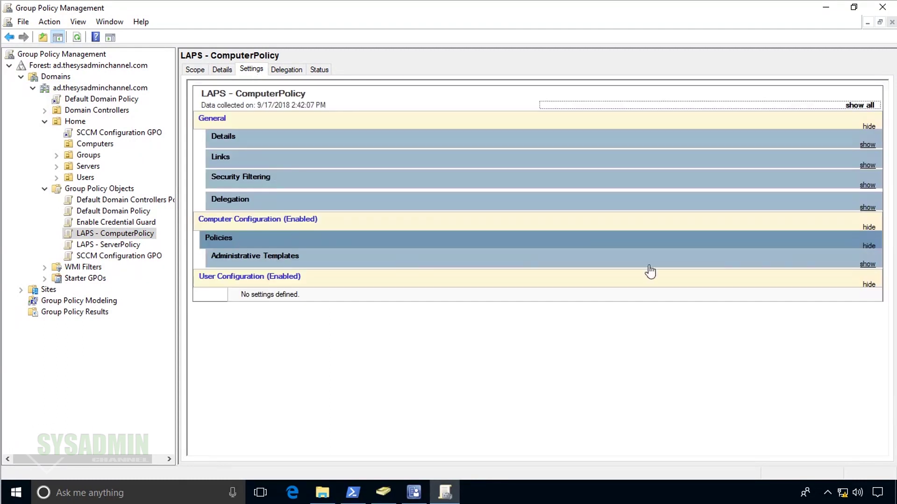
{"action": "left_click", "coordinate": [867, 264]}
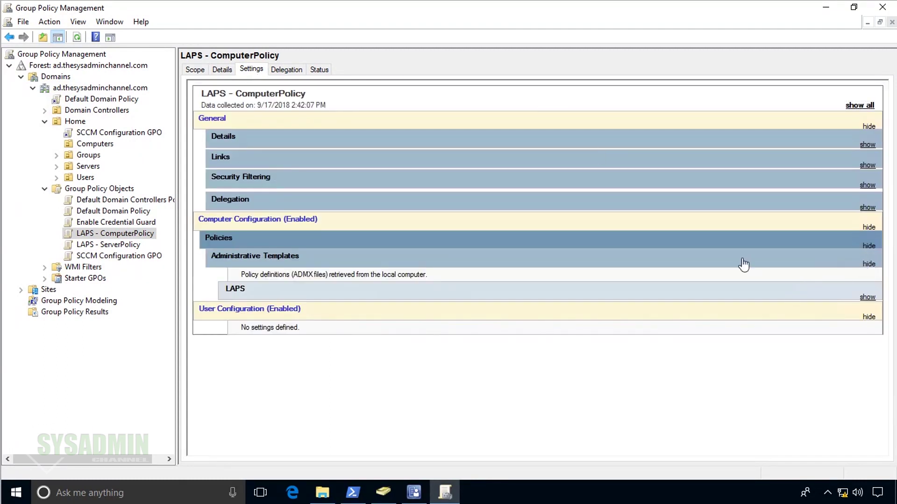
Set the GPO status of LAPS - ComputerPolicy to "User configuration settings disabled" and confirm the change.
{"action": "left_click", "coordinate": [222, 71]}
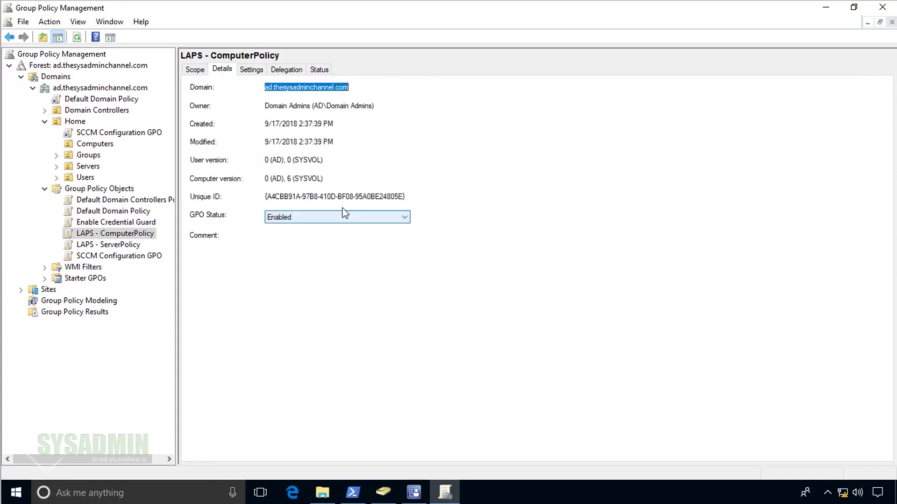
{"action": "left_click", "coordinate": [375, 217]}
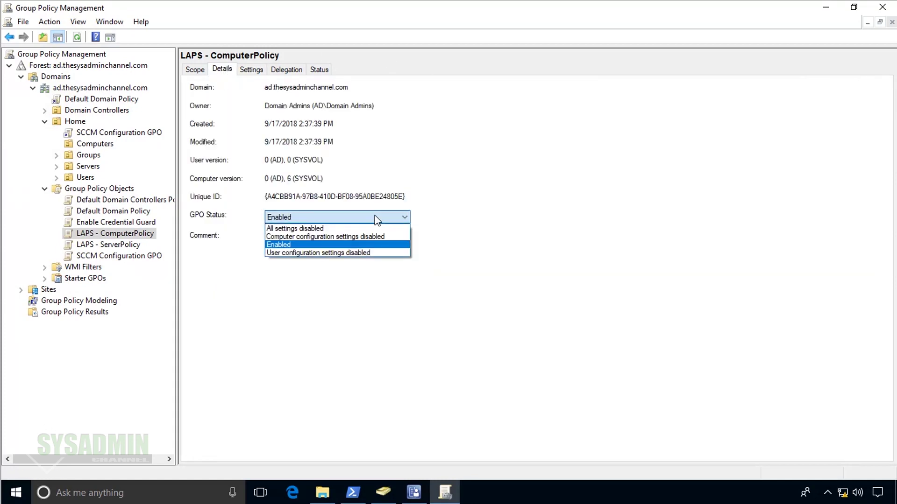
{"action": "left_click", "coordinate": [357, 254]}
{"action": "left_click", "coordinate": [464, 278]}
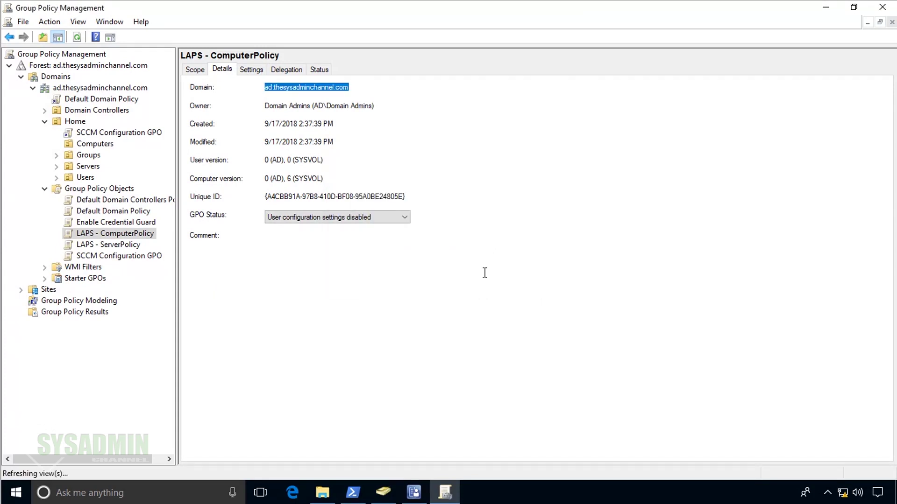
Set the GPO status of LAPS - ServerPolicy to "User configuration settings disabled" and confirm the change.
{"action": "left_click", "coordinate": [123, 244]}
{"action": "left_click", "coordinate": [364, 219]}
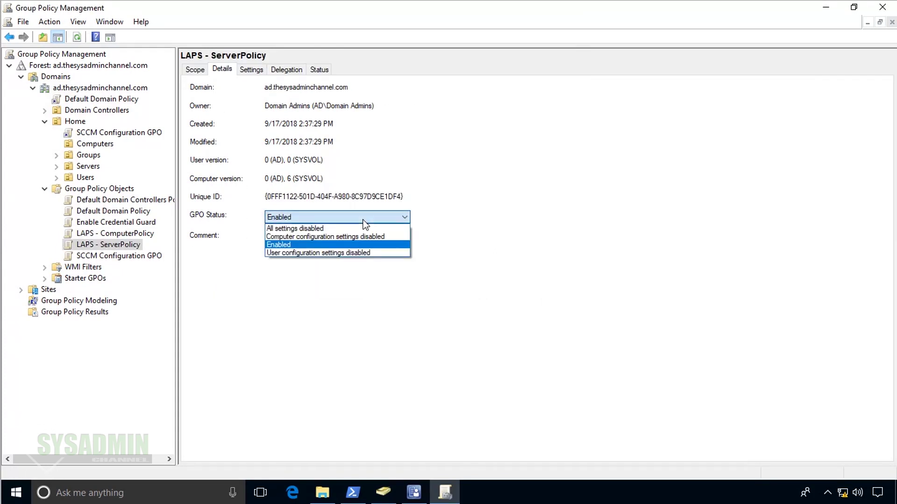
{"action": "left_click", "coordinate": [342, 253]}
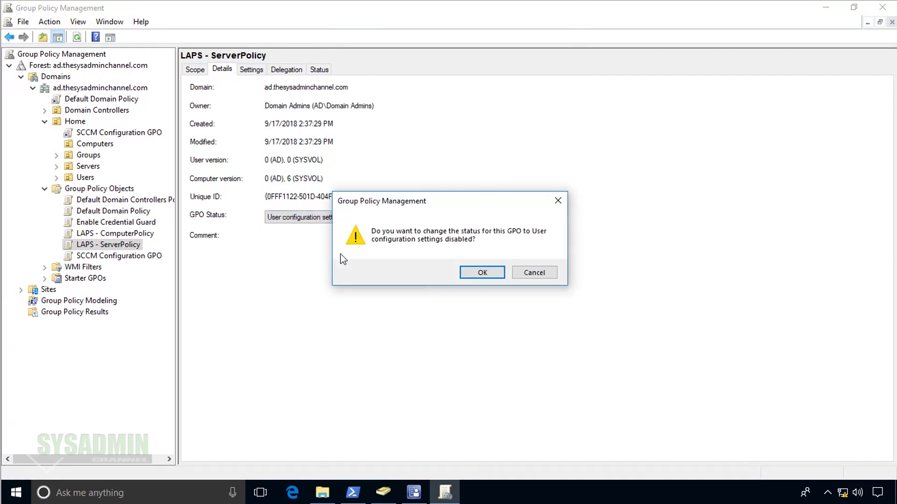
{"action": "left_click", "coordinate": [488, 274]}
{"action": "left_click", "coordinate": [424, 325]}
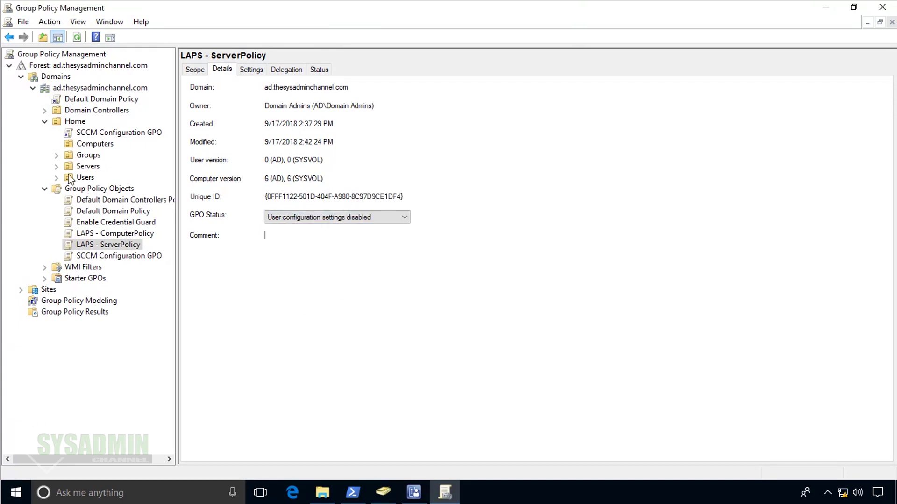
Link the existing LAPS - ComputerPolicy GPO to the Computers organizational unit under Home.
{"action": "left_click", "coordinate": [95, 144]}
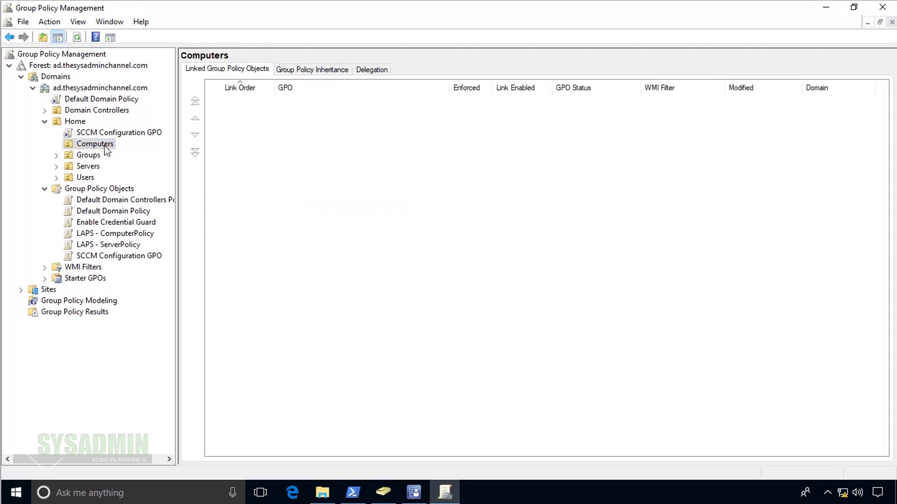
{"action": "right_click", "coordinate": [98, 147]}
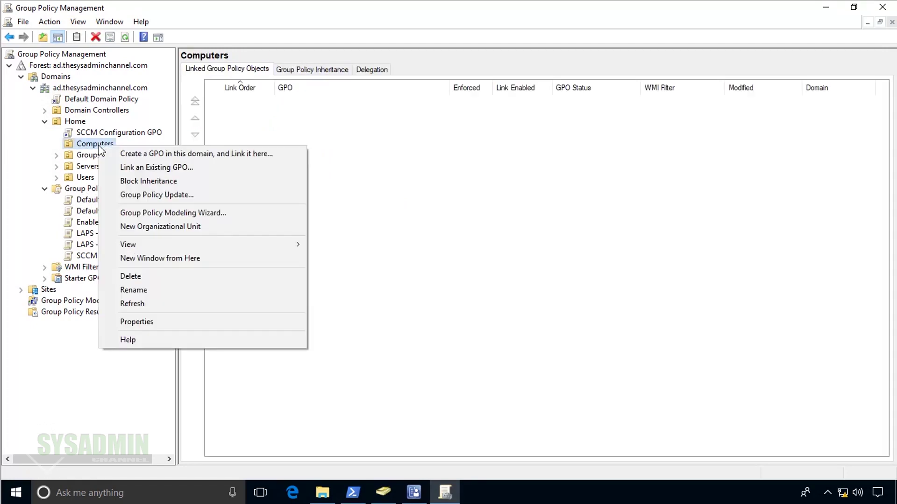
{"action": "left_click", "coordinate": [155, 167]}
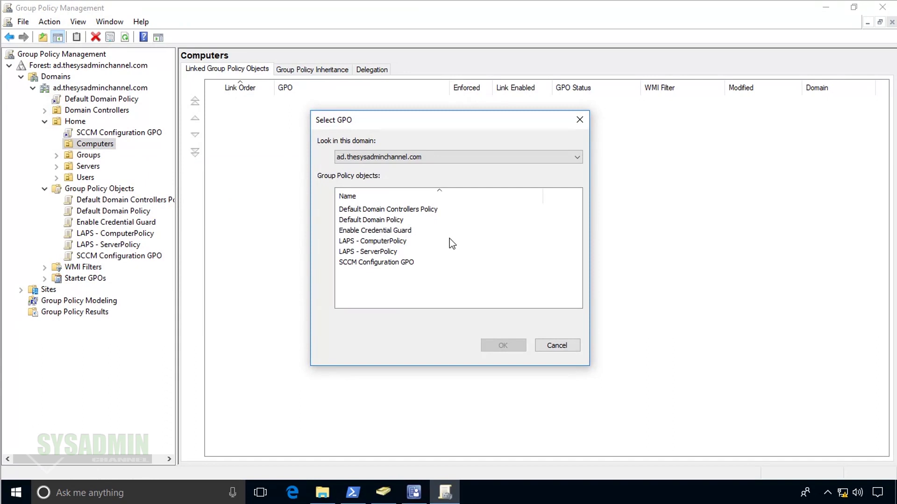
{"action": "left_click", "coordinate": [399, 241]}
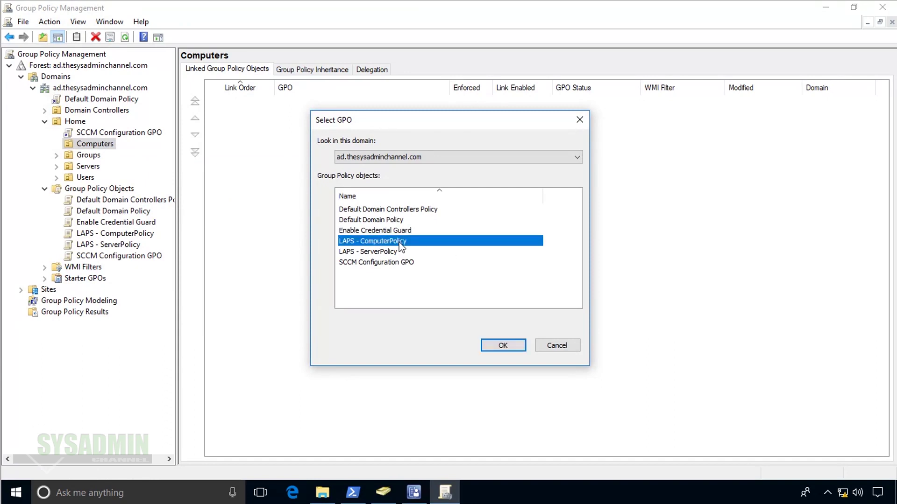
{"action": "left_click", "coordinate": [502, 345]}
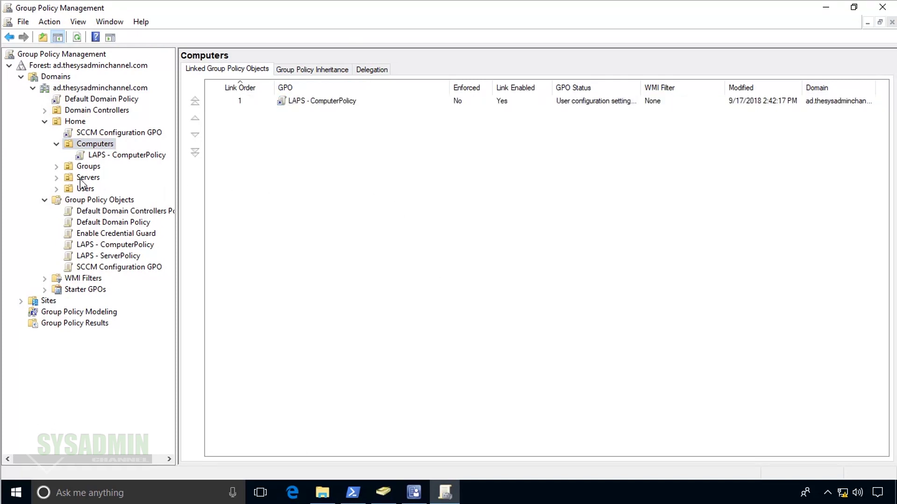
Link the existing LAPS - ServerPolicy GPO to the Servers organizational unit under Home.
{"action": "left_click", "coordinate": [88, 180]}
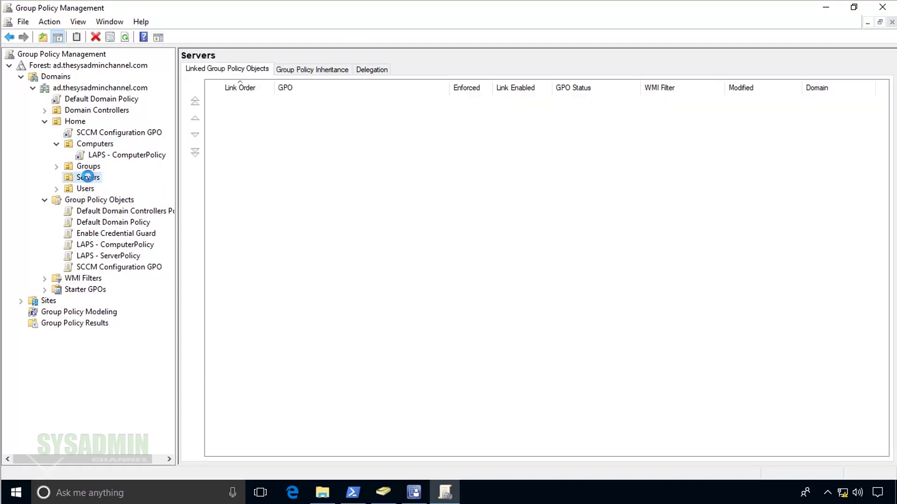
{"action": "right_click", "coordinate": [93, 180]}
{"action": "left_click", "coordinate": [146, 198]}
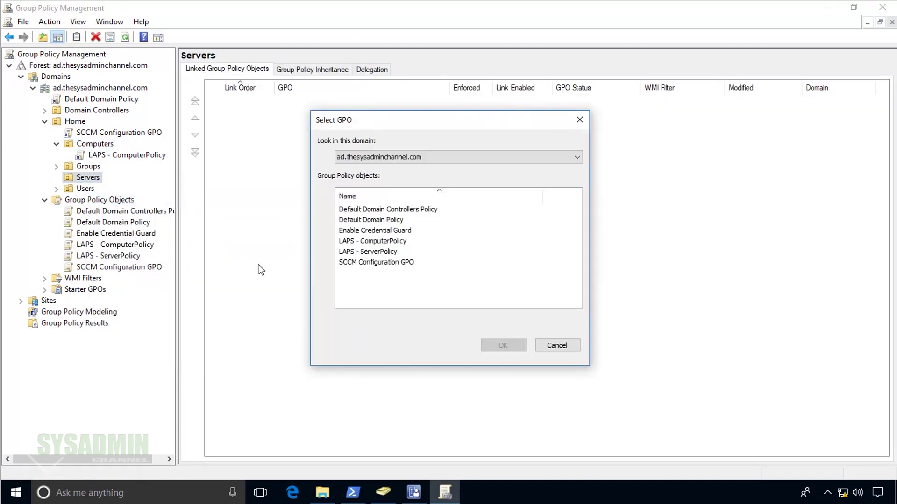
{"action": "left_click", "coordinate": [366, 253]}
{"action": "left_click", "coordinate": [509, 346]}
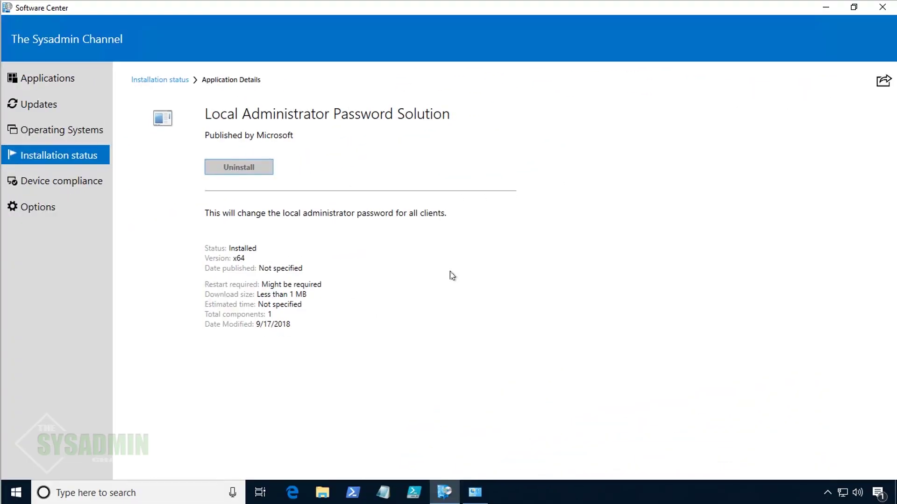
Force a Group Policy refresh with gpupdate /force in an elevated PowerShell on both the client computer and the server.
{"action": "left_click", "coordinate": [352, 493]}
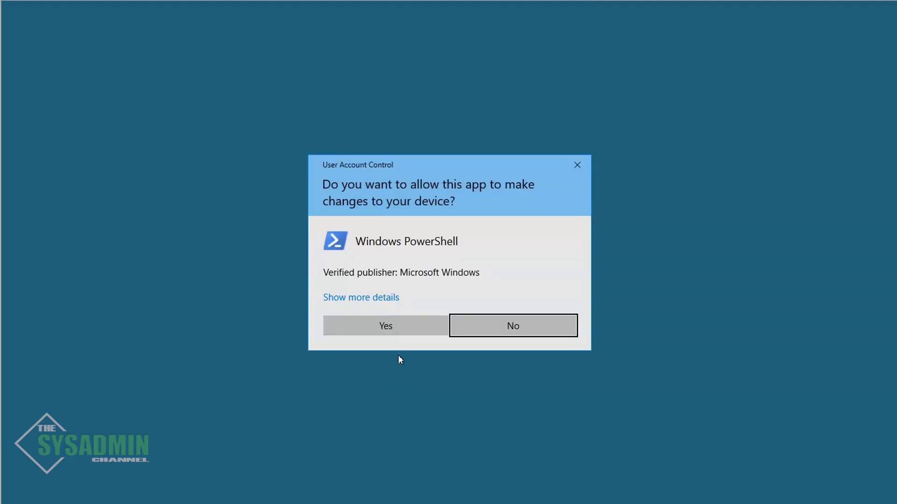
{"action": "left_click", "coordinate": [407, 328]}
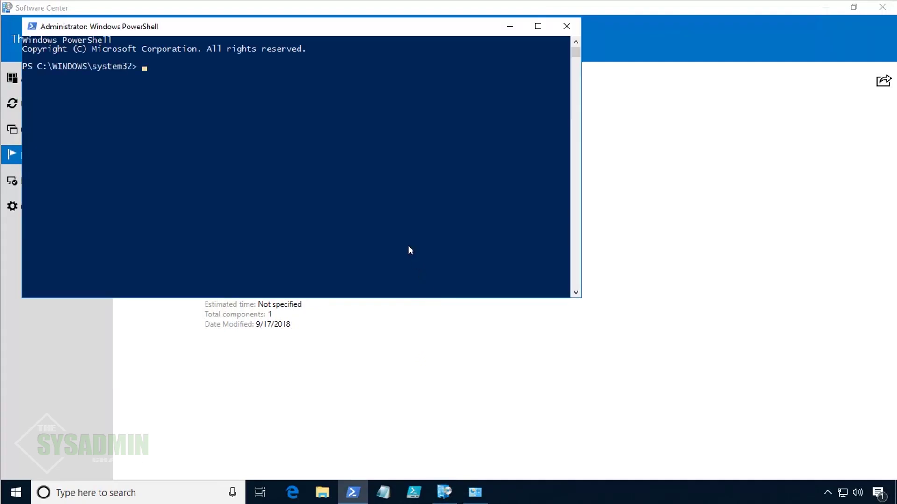
{"action": "type", "text": "gpupdate /force"}
{"action": "key", "text": "Return"}
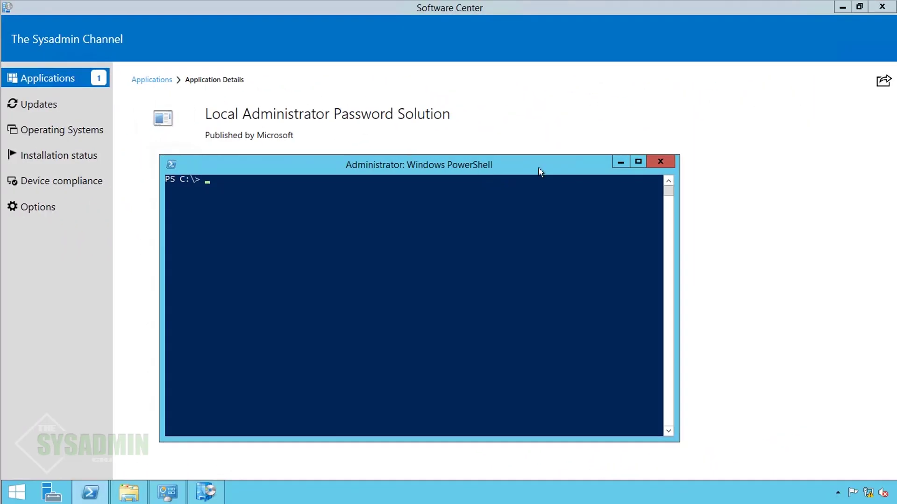
{"action": "type", "text": "gpupdate /force"}
{"action": "key", "text": "Return"}
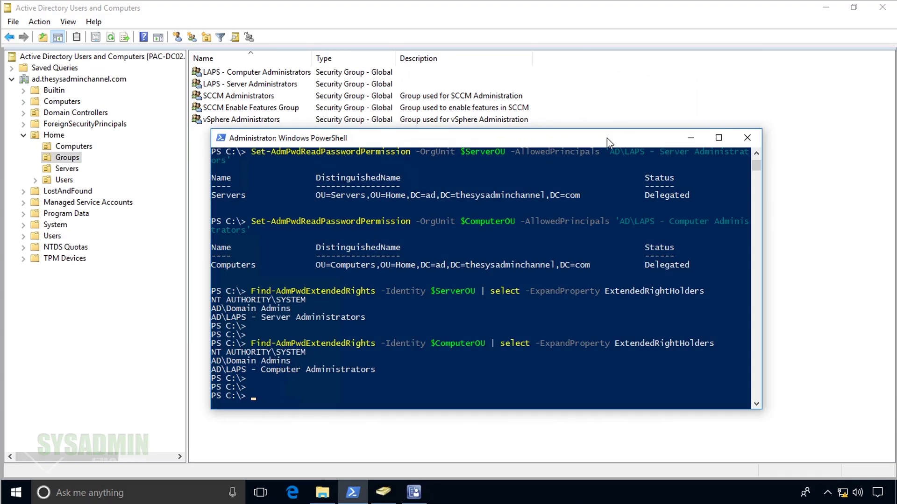
Clear the domain controller's PowerShell console and run Get-AdmPwdPassword for PAC-WIN1001, selecting ComputerName, Password and ExpirationTimestamp.
{"action": "type", "text": "cls"}
{"action": "key", "text": "Return"}
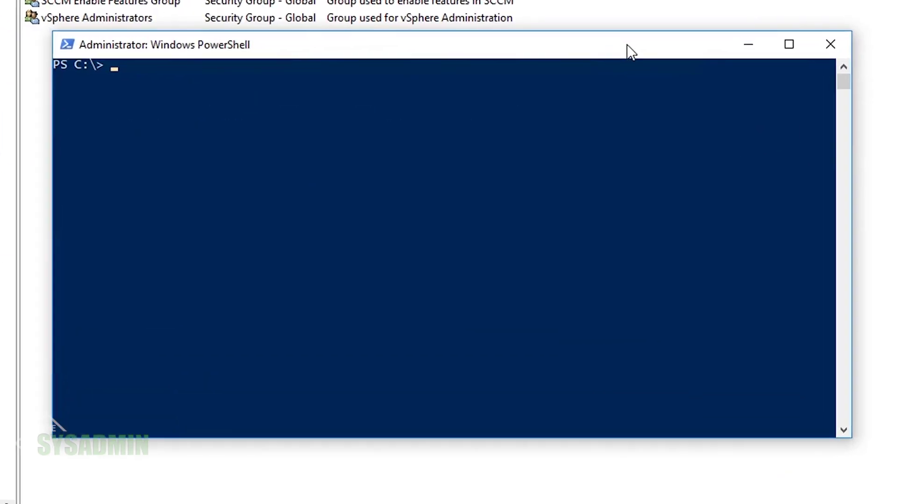
{"action": "type", "text": "get-admp"}
{"action": "key", "text": "Tab"}
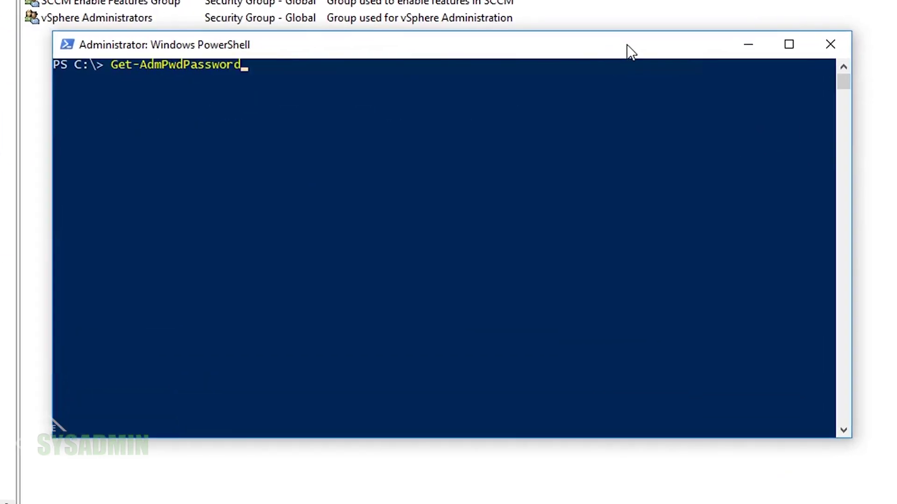
{"action": "type", "text": "-co"}
{"action": "key", "text": "Tab"}
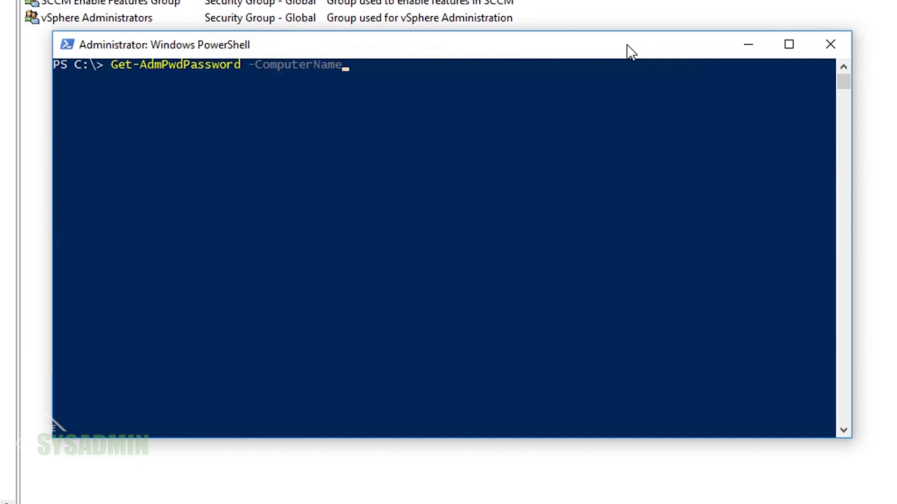
{"action": "right_click", "coordinate": [645, 68]}
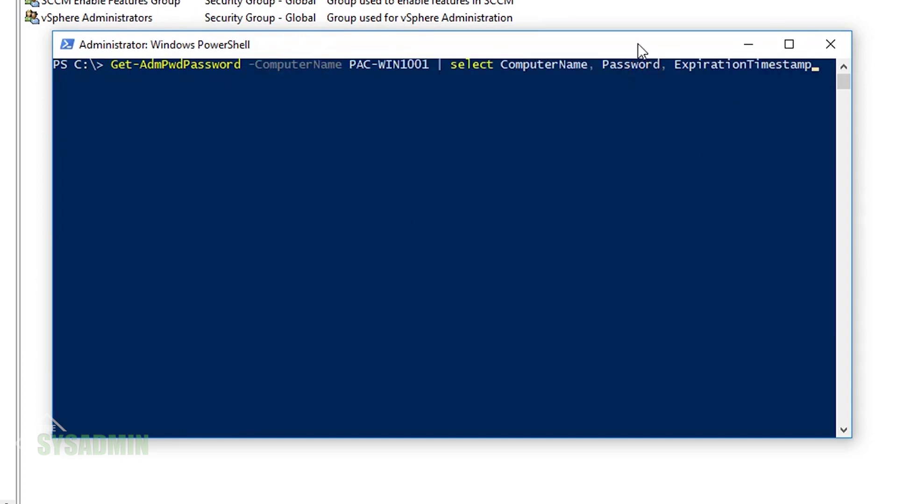
{"action": "key", "text": "Return"}
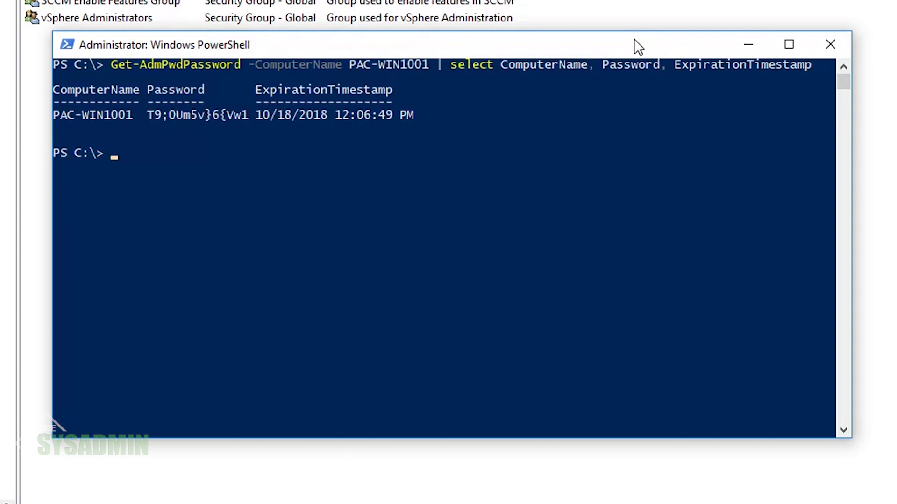
Rerun the Get-AdmPwdPassword query with the computer name changed to PAC-FS01.
{"action": "key", "text": "Up"}
{"action": "key", "text": "Home"}
{"action": "key", "text": "ctrl+Right"}
{"action": "key", "text": "ctrl+Right"}
{"action": "key", "text": "ctrl+Right"}
{"action": "key", "text": "Right"}
{"action": "key", "text": "Right"}
{"action": "key", "text": "Right"}
{"action": "key", "text": "Right"}
{"action": "key", "text": "Delete"}
{"action": "key", "text": "Delete"}
{"action": "key", "text": "Delete"}
{"action": "key", "text": "Delete"}
{"action": "key", "text": "Delete"}
{"action": "key", "text": "Delete"}
{"action": "key", "text": "Delete"}
{"action": "type", "text": "FS01"}
{"action": "key", "text": "Return"}
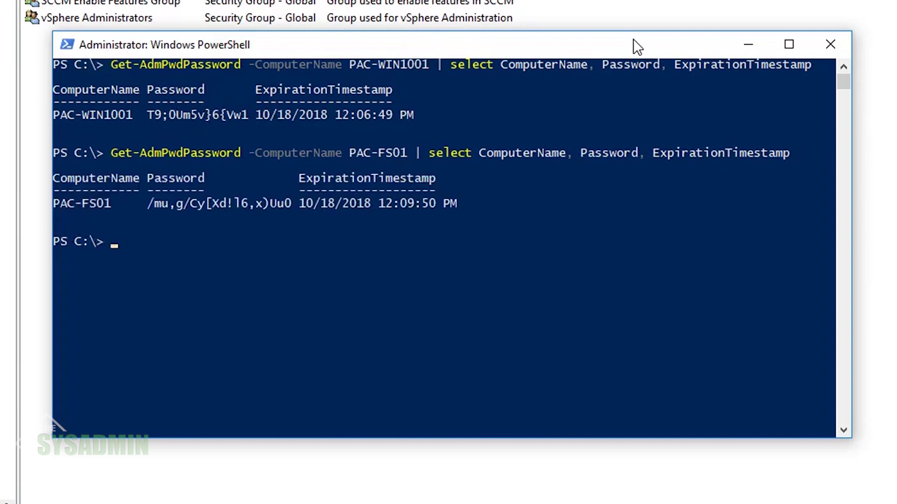
Check the length of the PAC-WIN1001 password by pasting the password as a quoted string with .length.
{"action": "double_click", "coordinate": [153, 112]}
{"action": "right_click", "coordinate": [153, 113]}
{"action": "type", "text": "(\""}
{"action": "right_click", "coordinate": [164, 322]}
{"action": "type", "text": "\").length"}
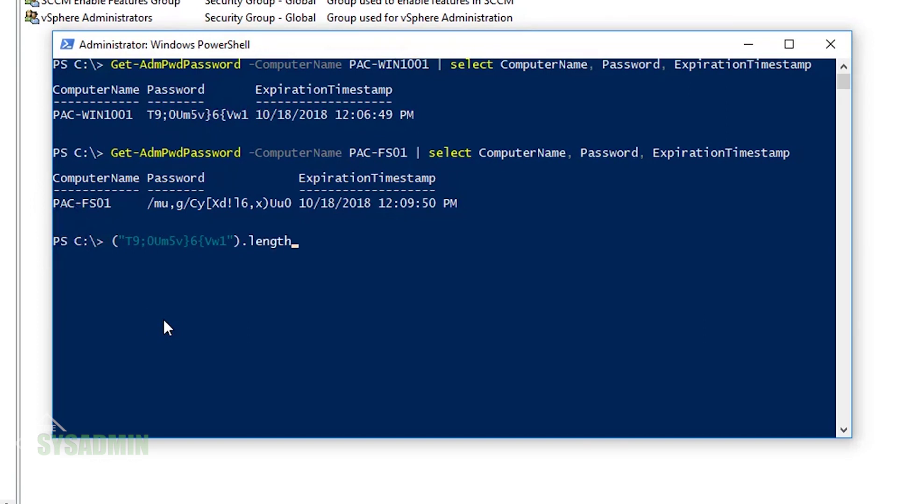
{"action": "key", "text": "Return"}
Check the length of the PAC-FS01 password by substituting that password into the previous .length command.
{"action": "left_click_drag", "start_coordinate": [149, 203], "coordinate": [289, 204]}
{"action": "right_click", "coordinate": [289, 203]}
{"action": "key", "text": "Up"}
{"action": "key", "text": "Left"}
{"action": "key", "text": "Left"}
{"action": "key", "text": "Left"}
{"action": "key", "text": "Left"}
{"action": "key", "text": "Left"}
{"action": "key", "text": "Left"}
{"action": "key", "text": "Left"}
{"action": "key", "text": "Left"}
{"action": "key", "text": "Left"}
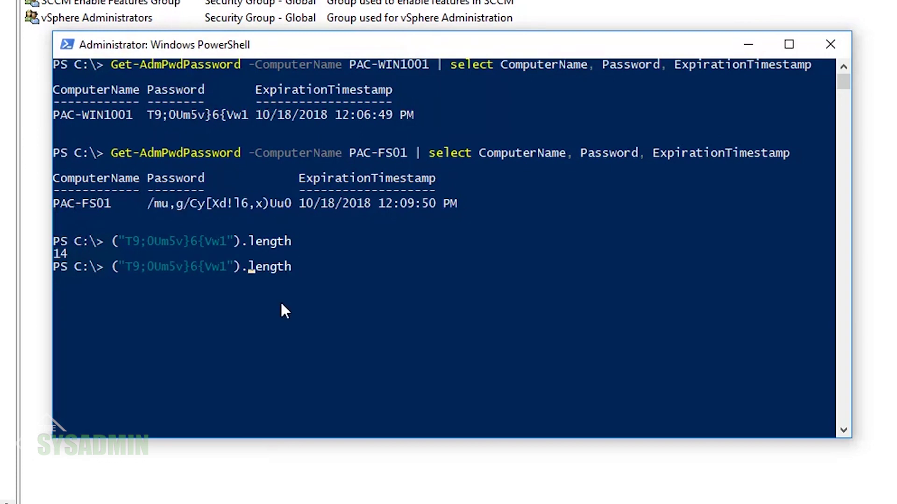
{"action": "key", "text": "shift+Left"}
{"action": "key", "text": "shift+Left"}
{"action": "key", "text": "shift+Left"}
{"action": "key", "text": "shift+Left"}
{"action": "key", "text": "shift+Left"}
{"action": "key", "text": "shift+Left"}
{"action": "key", "text": "shift+Left"}
{"action": "key", "text": "shift+Left"}
{"action": "key", "text": "shift+Left"}
{"action": "key", "text": "shift+Left"}
{"action": "key", "text": "shift+Left"}
{"action": "key", "text": "shift+Left"}
{"action": "key", "text": "shift+Left"}
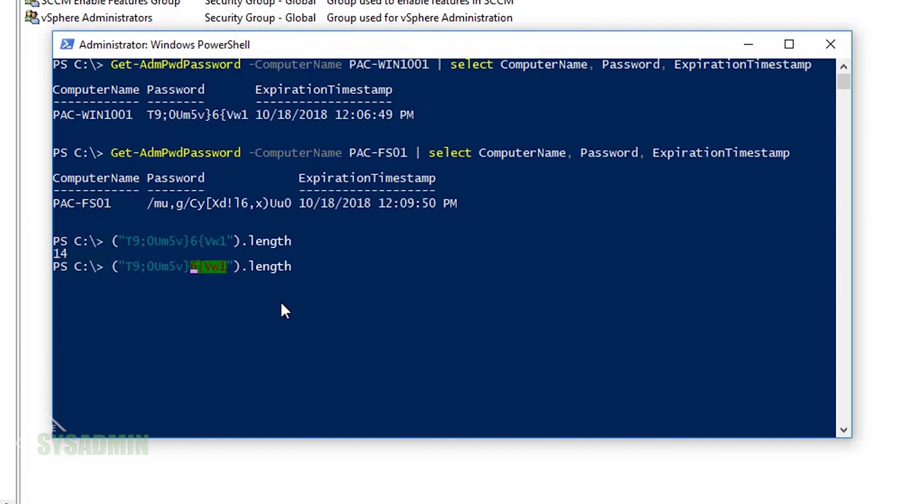
{"action": "key", "text": "shift+Left"}
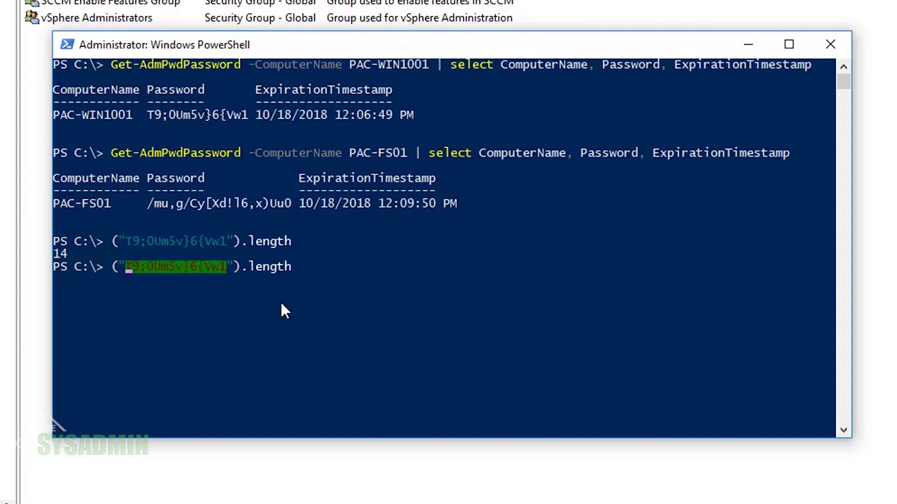
{"action": "key", "text": "Delete"}
{"action": "key", "text": "ctrl+v"}
{"action": "key", "text": "Return"}
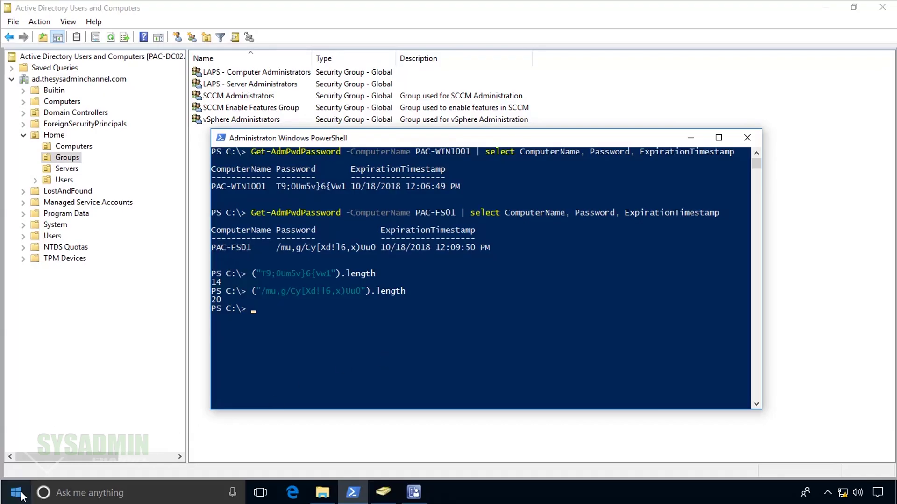
Switch to LAPS UI and move its window clear of the password results in PowerShell.
{"action": "left_click", "coordinate": [17, 495]}
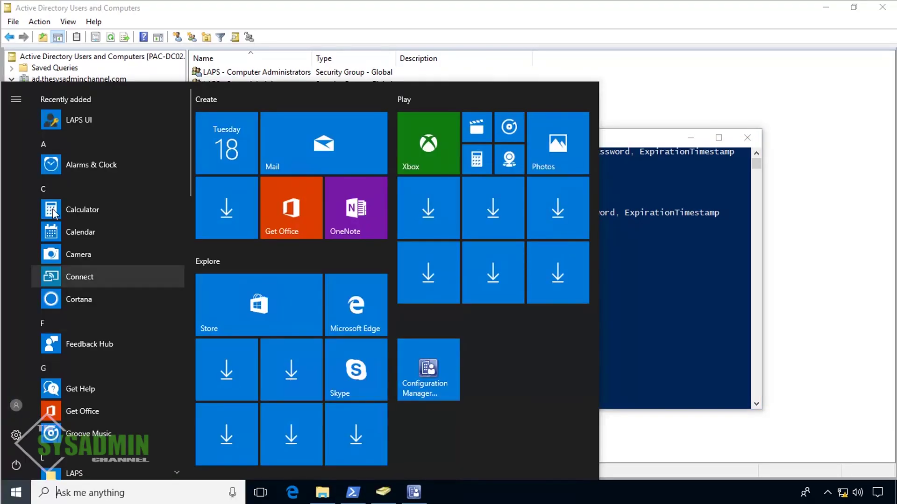
{"action": "left_click", "coordinate": [73, 119]}
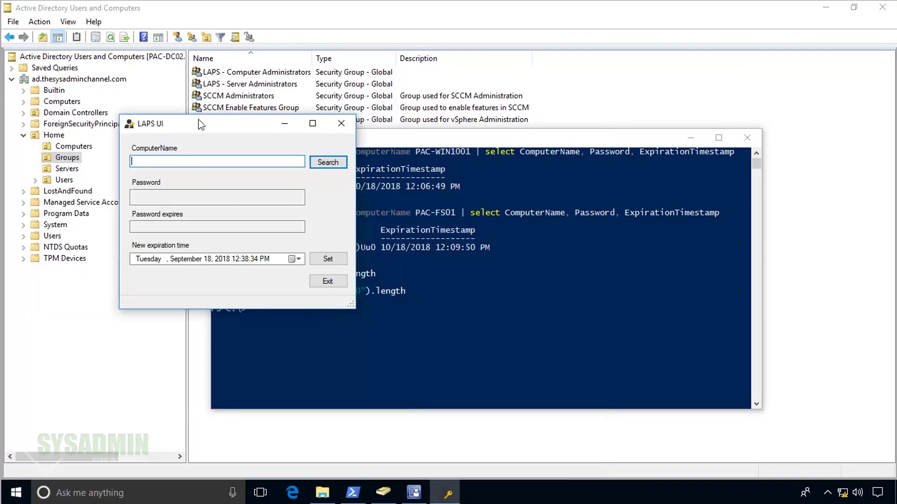
{"action": "left_click_drag", "start_coordinate": [236, 126], "coordinate": [618, 241]}
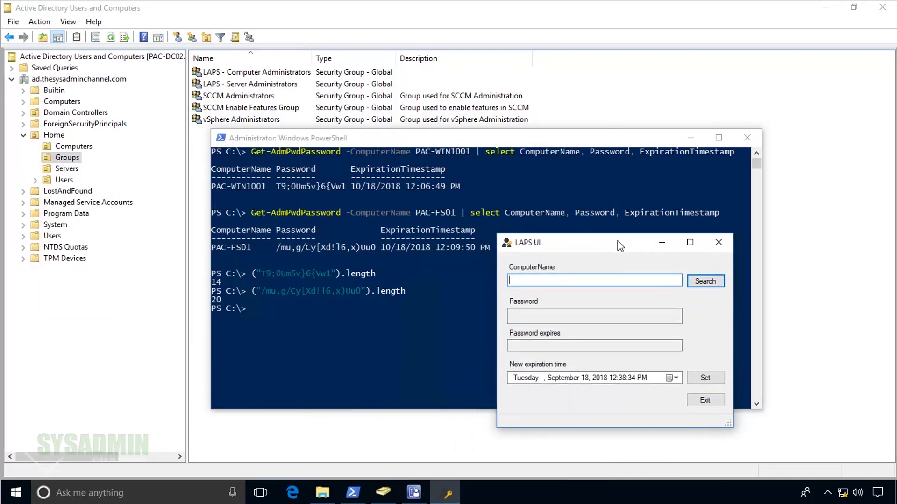
Search LAPS UI for computer PAC-WIN1001 and highlight its password to compare with the PowerShell output.
{"action": "type", "text": "PACWIN1001"}
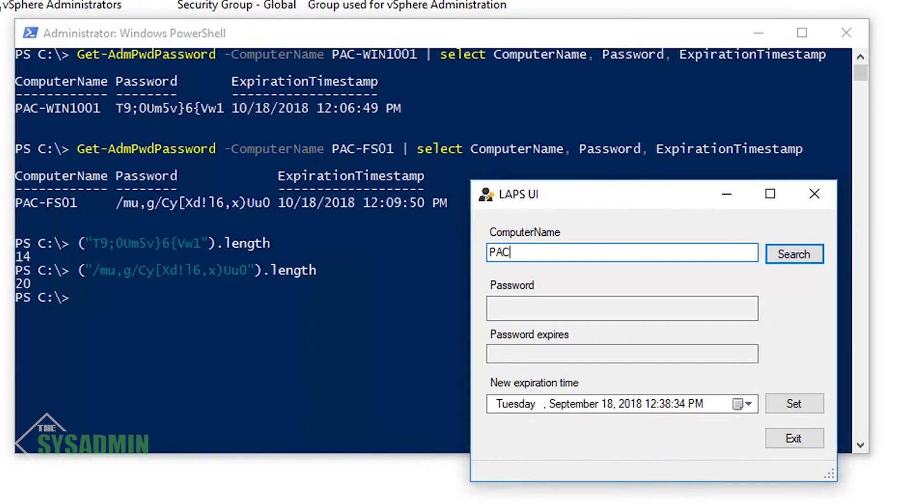
{"action": "key", "text": "Left"}
{"action": "key", "text": "Left"}
{"action": "key", "text": "Left"}
{"action": "key", "text": "Left"}
{"action": "key", "text": "Left"}
{"action": "key", "text": "Left"}
{"action": "key", "text": "Left"}
{"action": "type", "text": "-"}
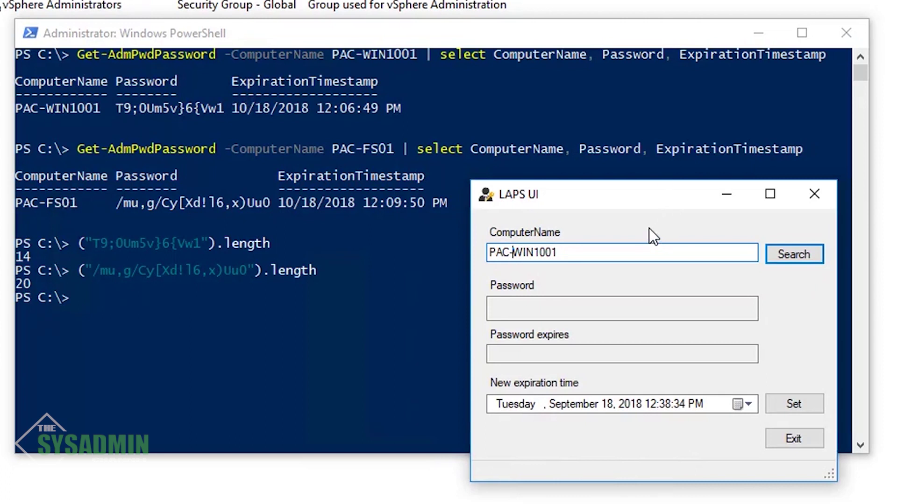
{"action": "key", "text": "End"}
{"action": "left_click", "coordinate": [804, 254]}
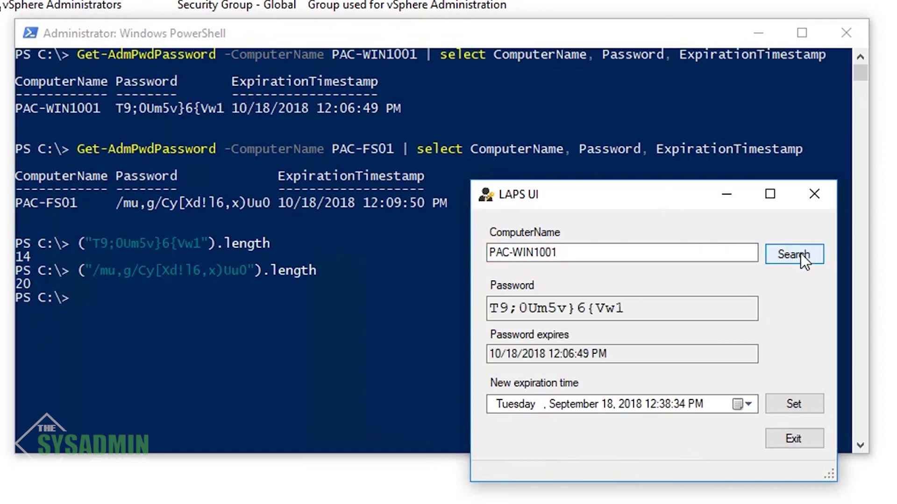
{"action": "left_click_drag", "start_coordinate": [490, 308], "coordinate": [645, 307]}
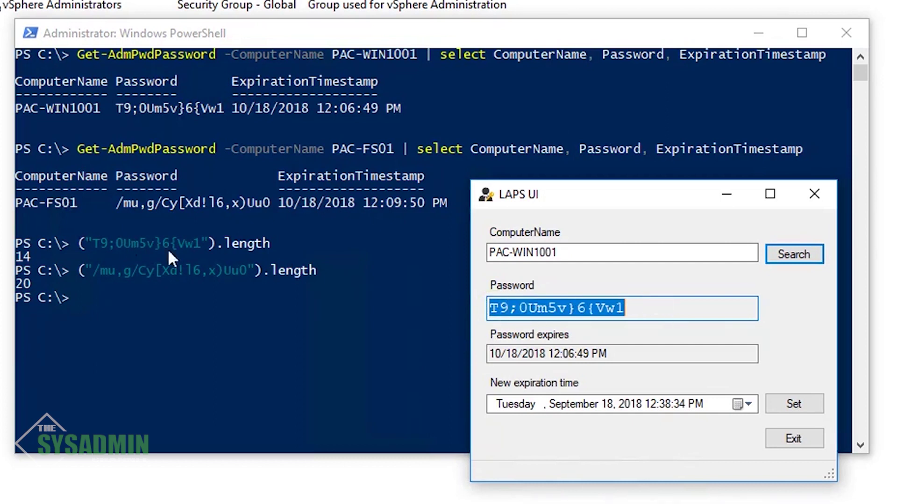
Search LAPS UI for computer PAC-fs01 and highlight its password to compare with the PowerShell output.
{"action": "left_click", "coordinate": [581, 251]}
{"action": "double_click", "coordinate": [584, 250]}
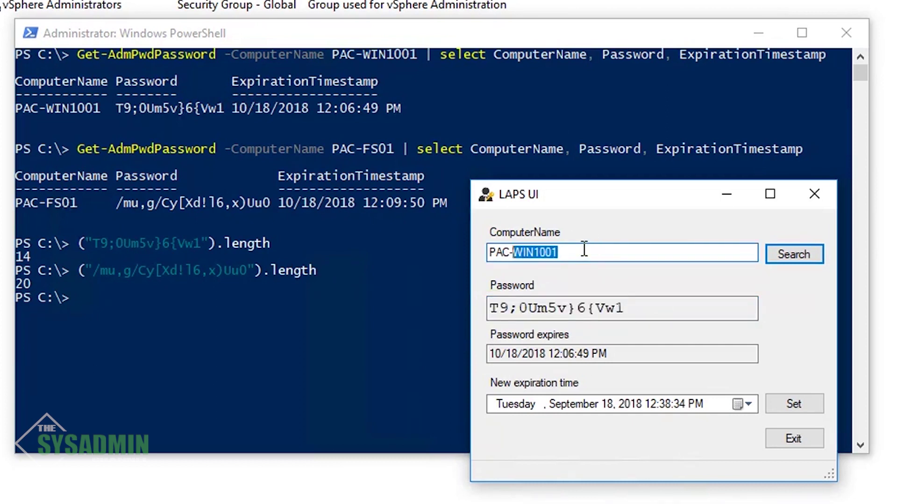
{"action": "type", "text": "fs01"}
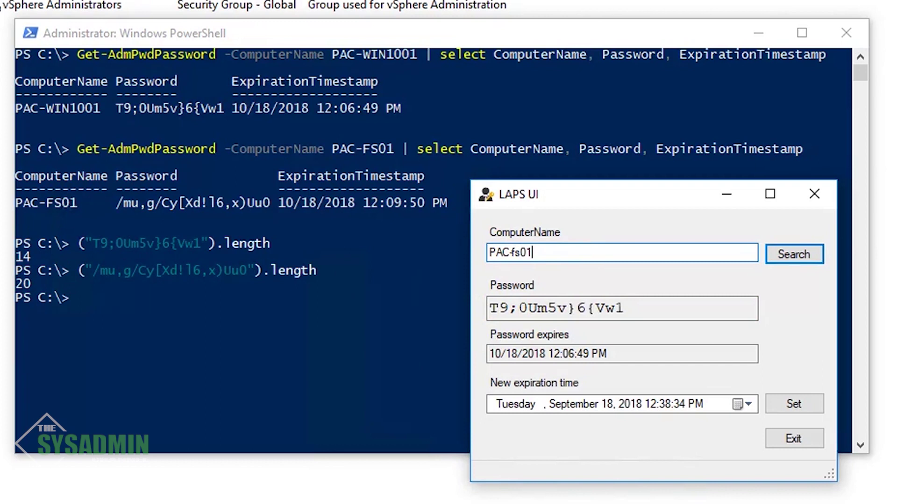
{"action": "left_click", "coordinate": [801, 254]}
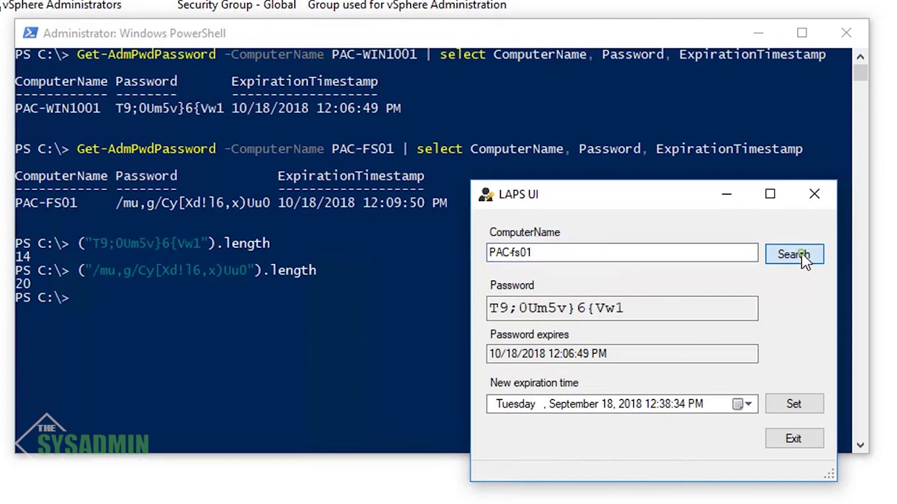
{"action": "left_click_drag", "start_coordinate": [491, 308], "coordinate": [729, 311]}
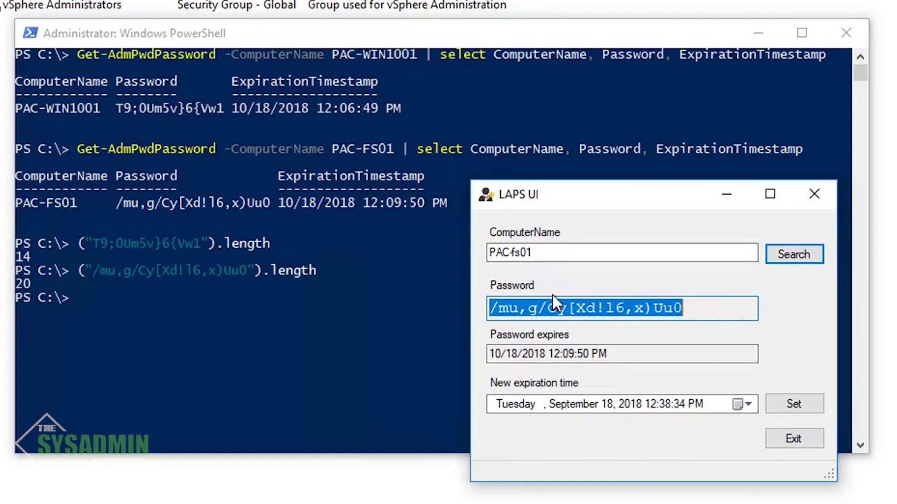
Set the PAC-fs01 password's new expiration time to September 18, 2018 12:38:34 PM and search for the computer again.
{"action": "left_click", "coordinate": [555, 257]}
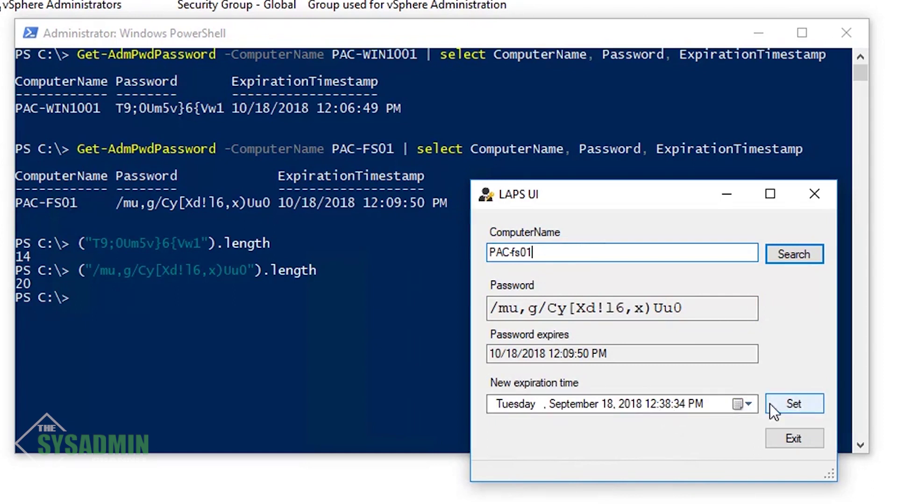
{"action": "left_click", "coordinate": [746, 403]}
{"action": "left_click", "coordinate": [746, 401]}
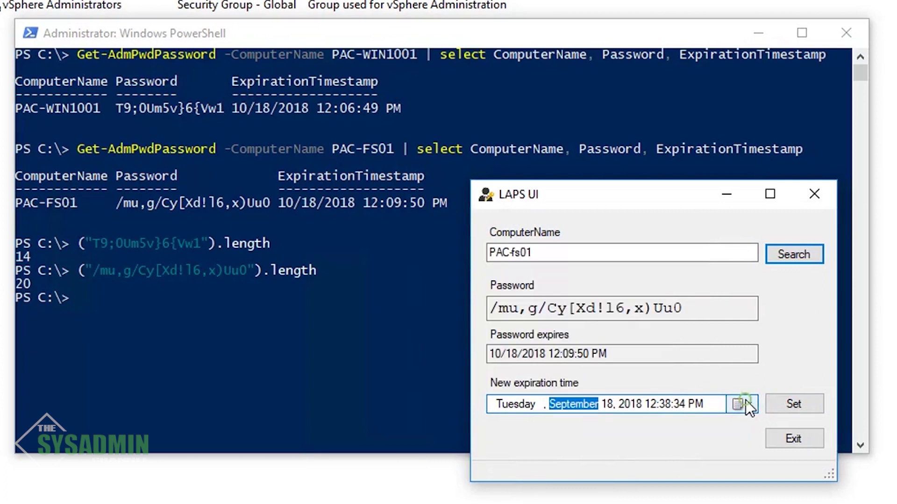
{"action": "left_click", "coordinate": [800, 406]}
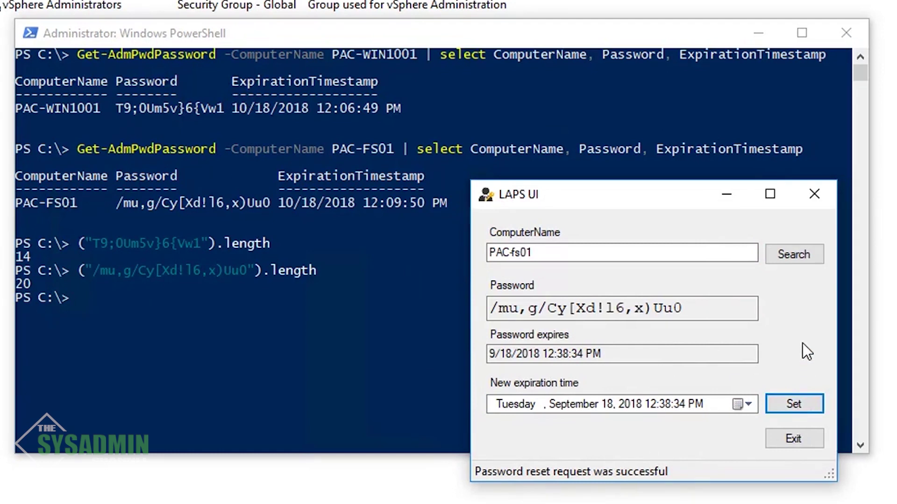
{"action": "left_click", "coordinate": [799, 254]}
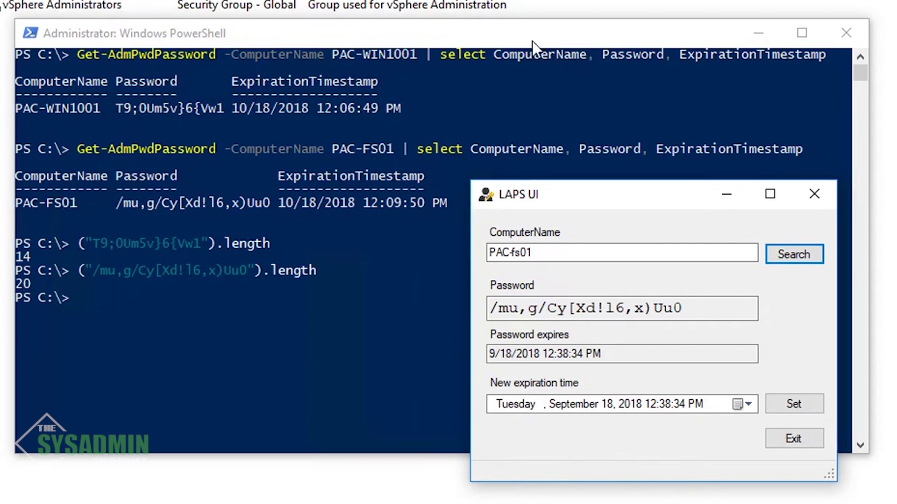
Switch to PowerShell and force a group policy update on the file server with Invoke-Command -ComputerName PAC-FS01 -ScriptBlock {gpupdate /force}.
{"action": "left_click", "coordinate": [527, 54]}
{"action": "type", "text": "incoke-"}
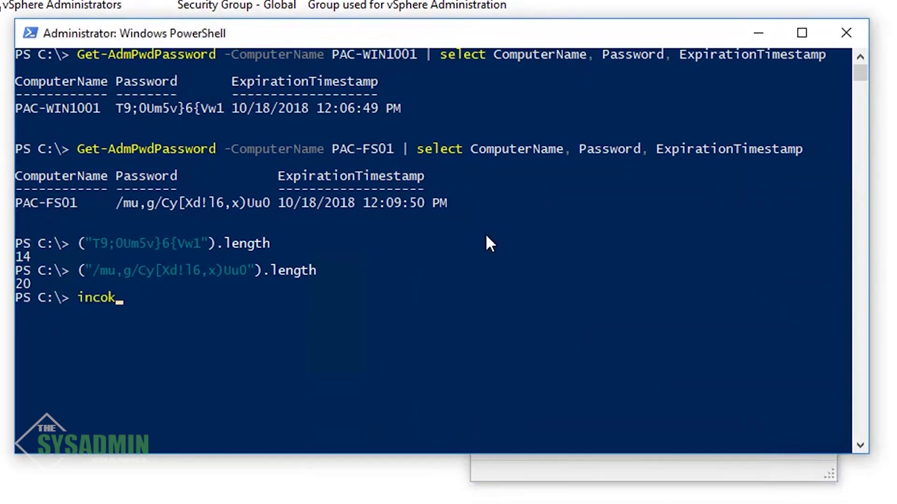
{"action": "key", "text": "BackSpace"}
{"action": "key", "text": "BackSpace"}
{"action": "key", "text": "BackSpace"}
{"action": "key", "text": "BackSpace"}
{"action": "key", "text": "BackSpace"}
{"action": "type", "text": "voke-com"}
{"action": "key", "text": "Tab"}
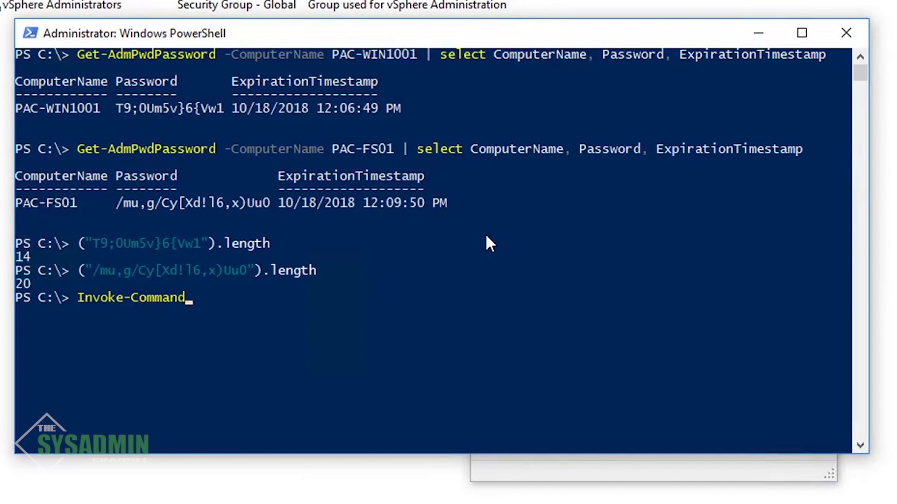
{"action": "type", "text": "-ComputerName"}
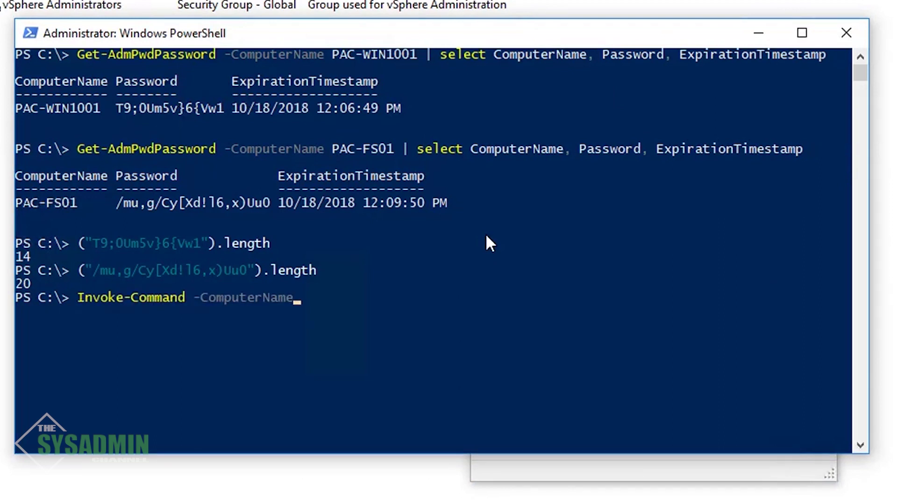
{"action": "type", "text": " PAC-FS01 -ScriptBlock"}
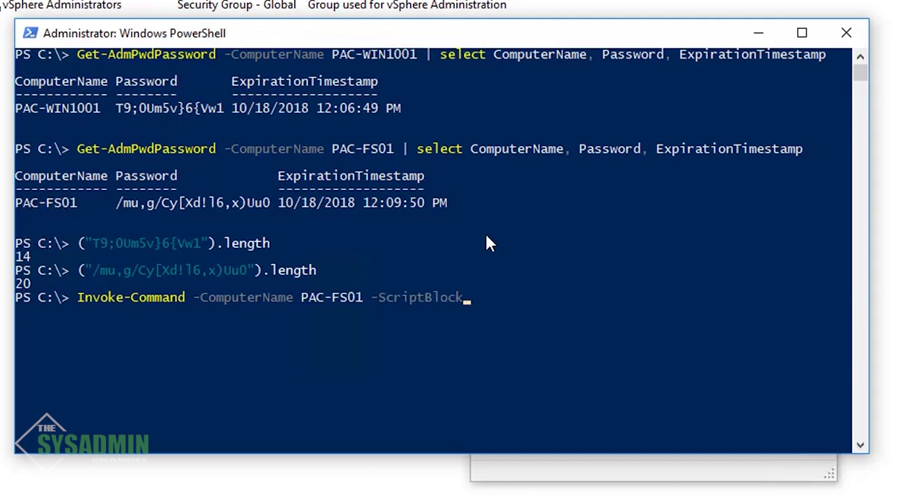
{"action": "type", "text": " {}"}
{"action": "key", "text": "Left"}
{"action": "type", "text": "gpupdate /force"}
{"action": "key", "text": "Return"}
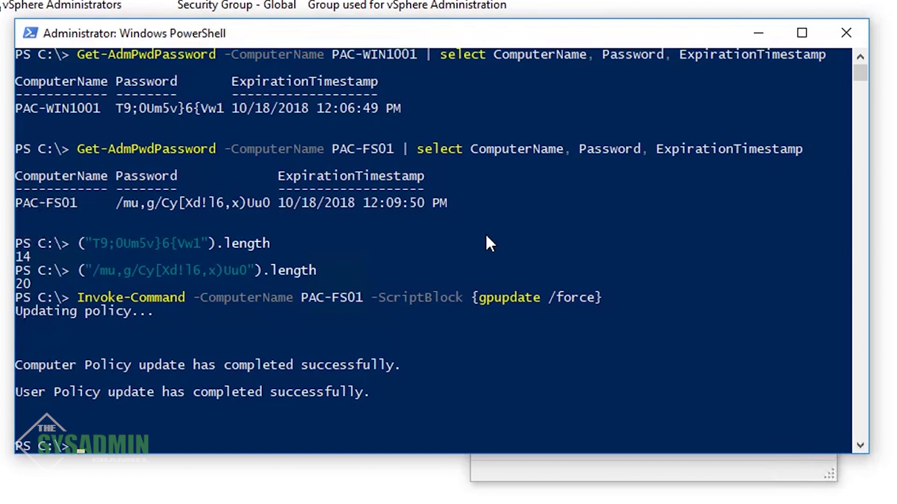
Rerun the Get-AdmPwdPassword query for PAC-FS01 in PowerShell, and switch to LAPS UI to repeat the PAC-fs01 search for comparison.
{"action": "key", "text": "Up"}
{"action": "key", "text": "Up"}
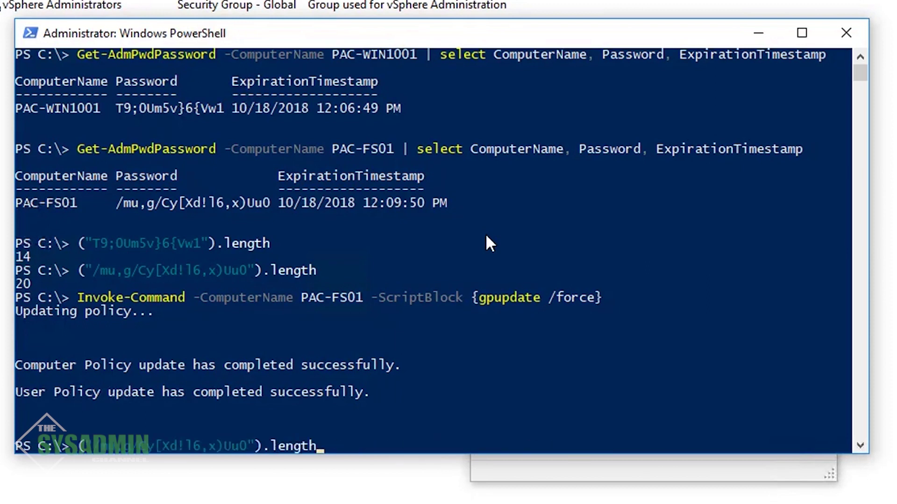
{"action": "key", "text": "Up"}
{"action": "key", "text": "Up"}
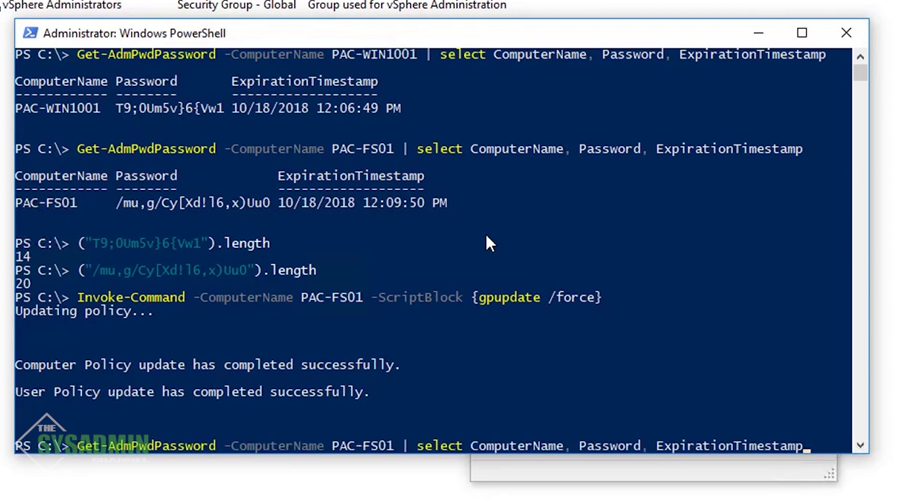
{"action": "key", "text": "Return"}
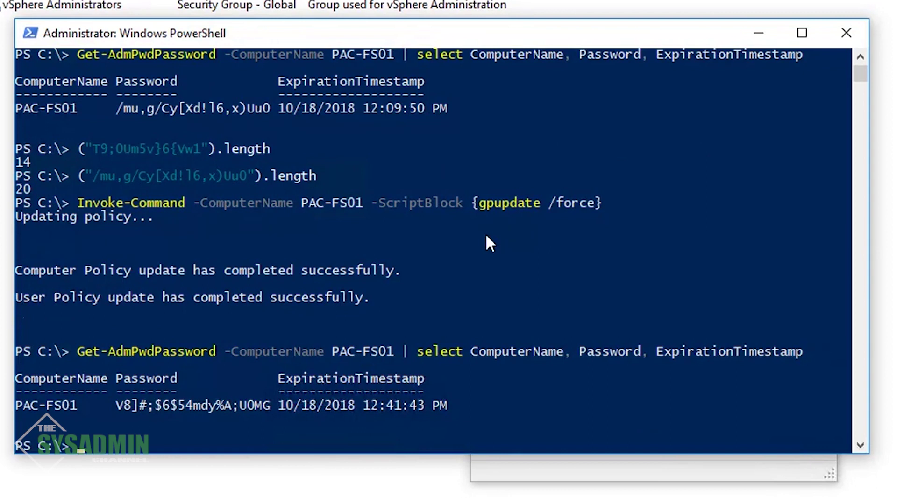
{"action": "key", "text": "alt+Tab"}
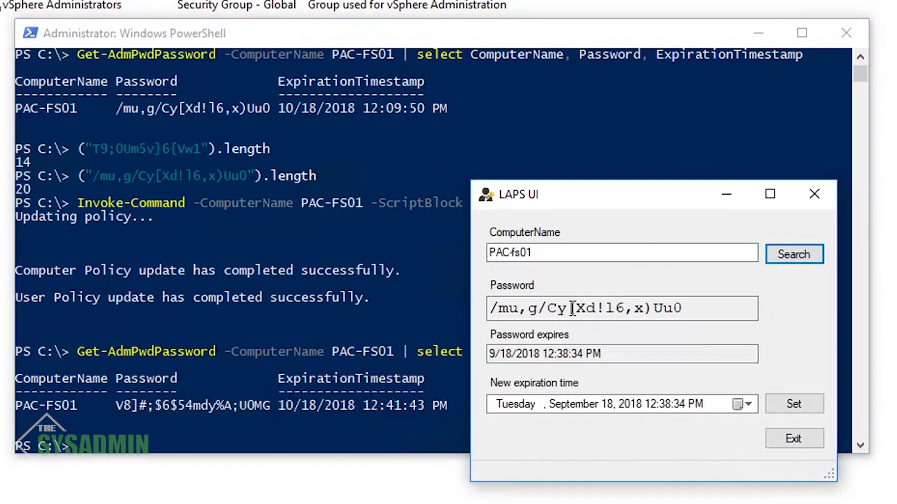
{"action": "left_click", "coordinate": [811, 255]}
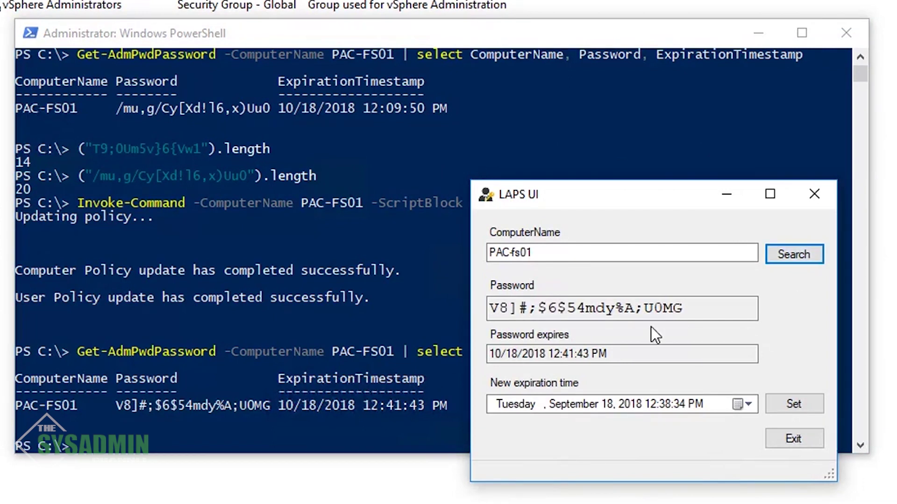